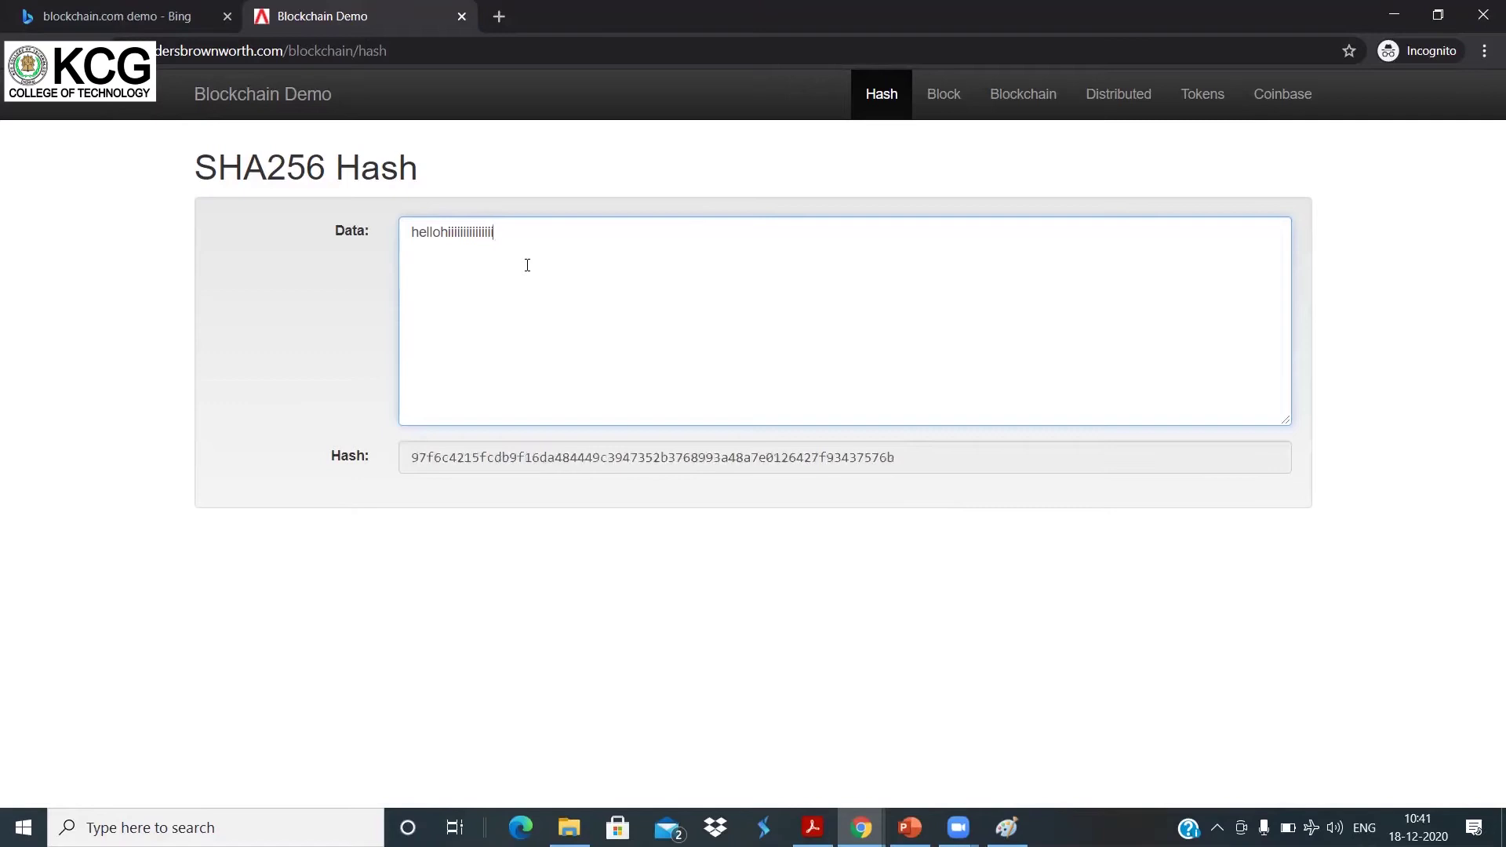
# - Extend the hash data with the lines "jjhhhhhhh", "hhhhhhh" and "hhhhh", separating the last ones with blank lines
pyautogui.write('jjhhhhhhh')
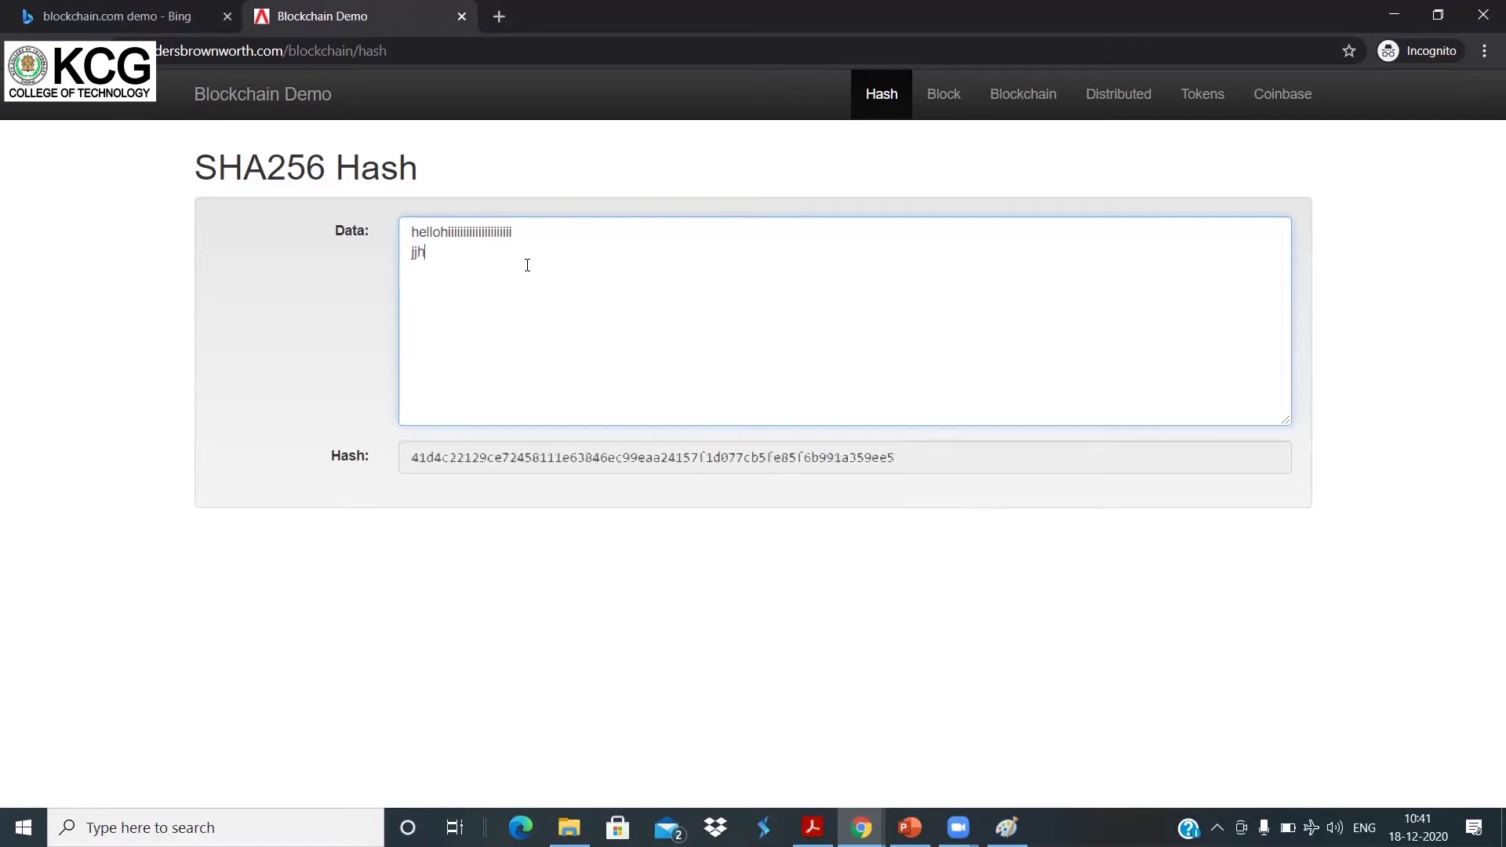
pyautogui.press('Return')
pyautogui.press('Return')
pyautogui.write('hhhhhhh')
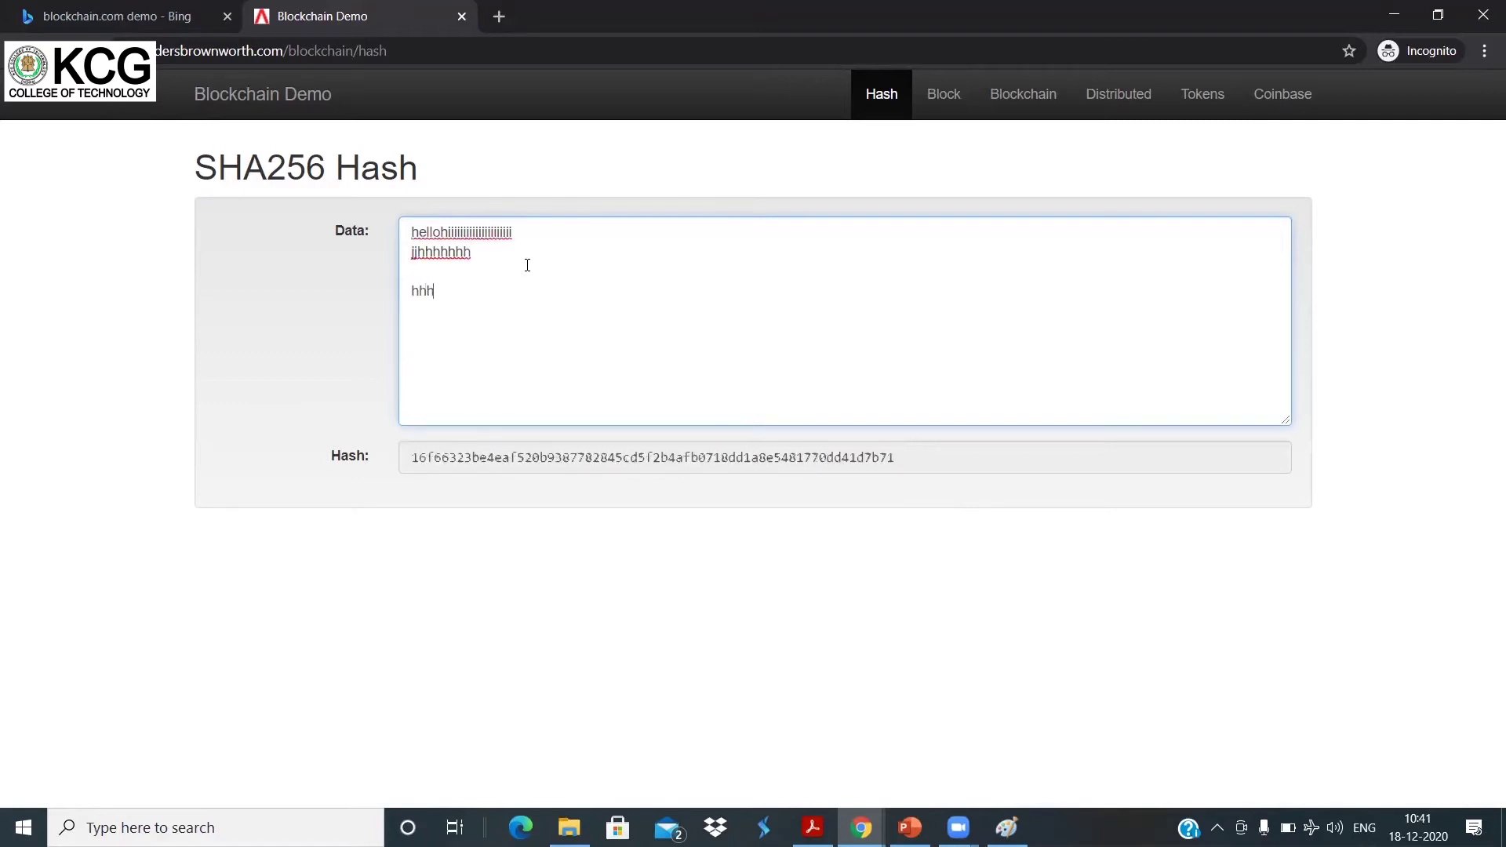
pyautogui.press('Return')
pyautogui.press('Return')
pyautogui.write('hhhhh')
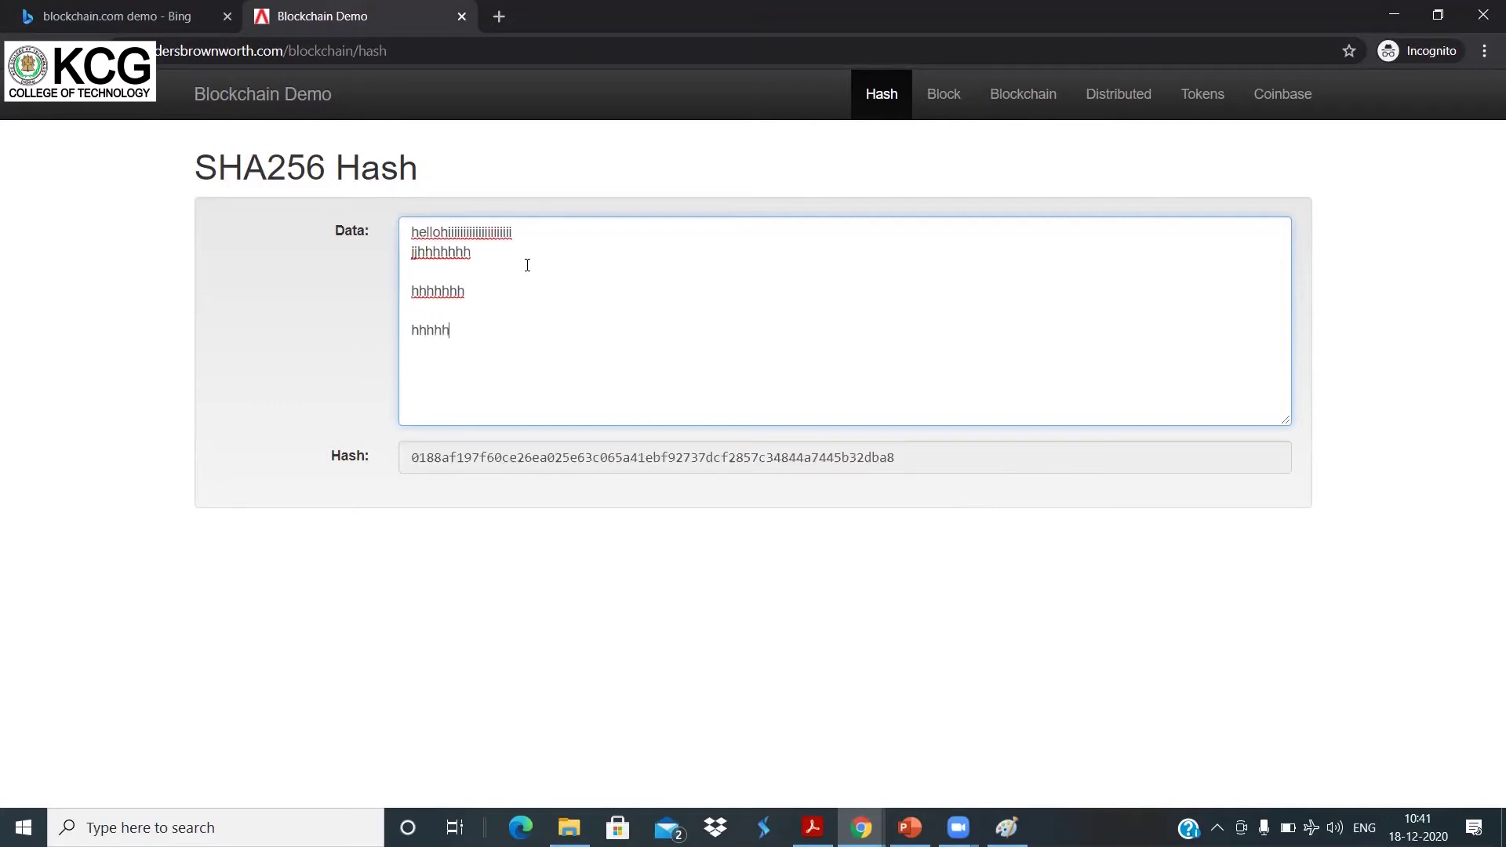
# - Lengthen the last data line with random letters starting "jndkjdfshkg" and add another line of random letters starting "sdfgfsdfdsdfs"
pyautogui.write('jndkjdfshkgdhgdhjgjhdghjdfsghdsfg')
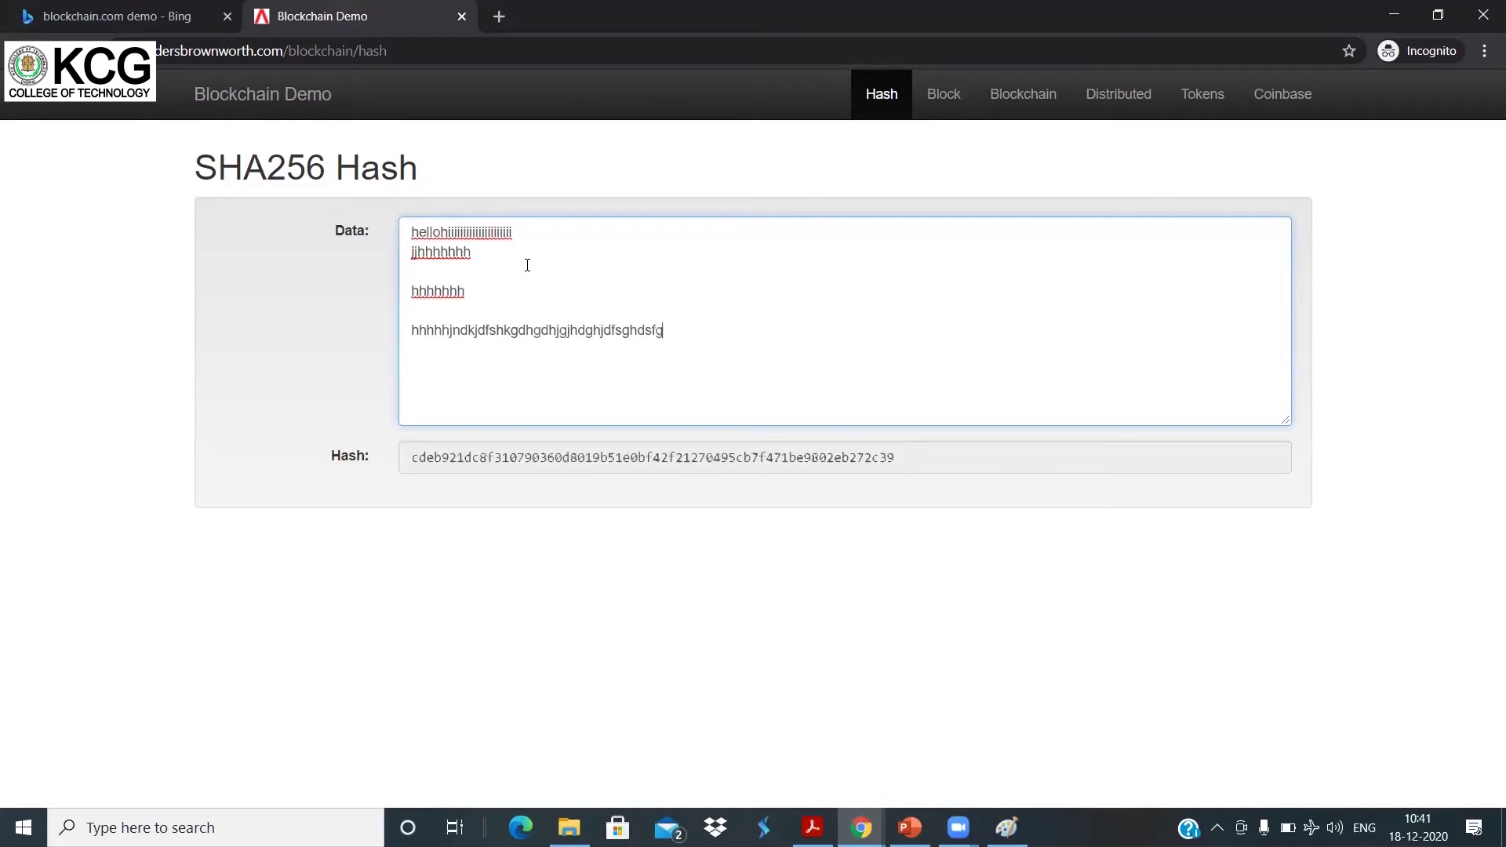
pyautogui.write('dhfsgdsfhgdfjhghdsfhdsfgjfdgjdfsghjdfsgkhfsdgsdfhkgdsfkhgdkhdfs')
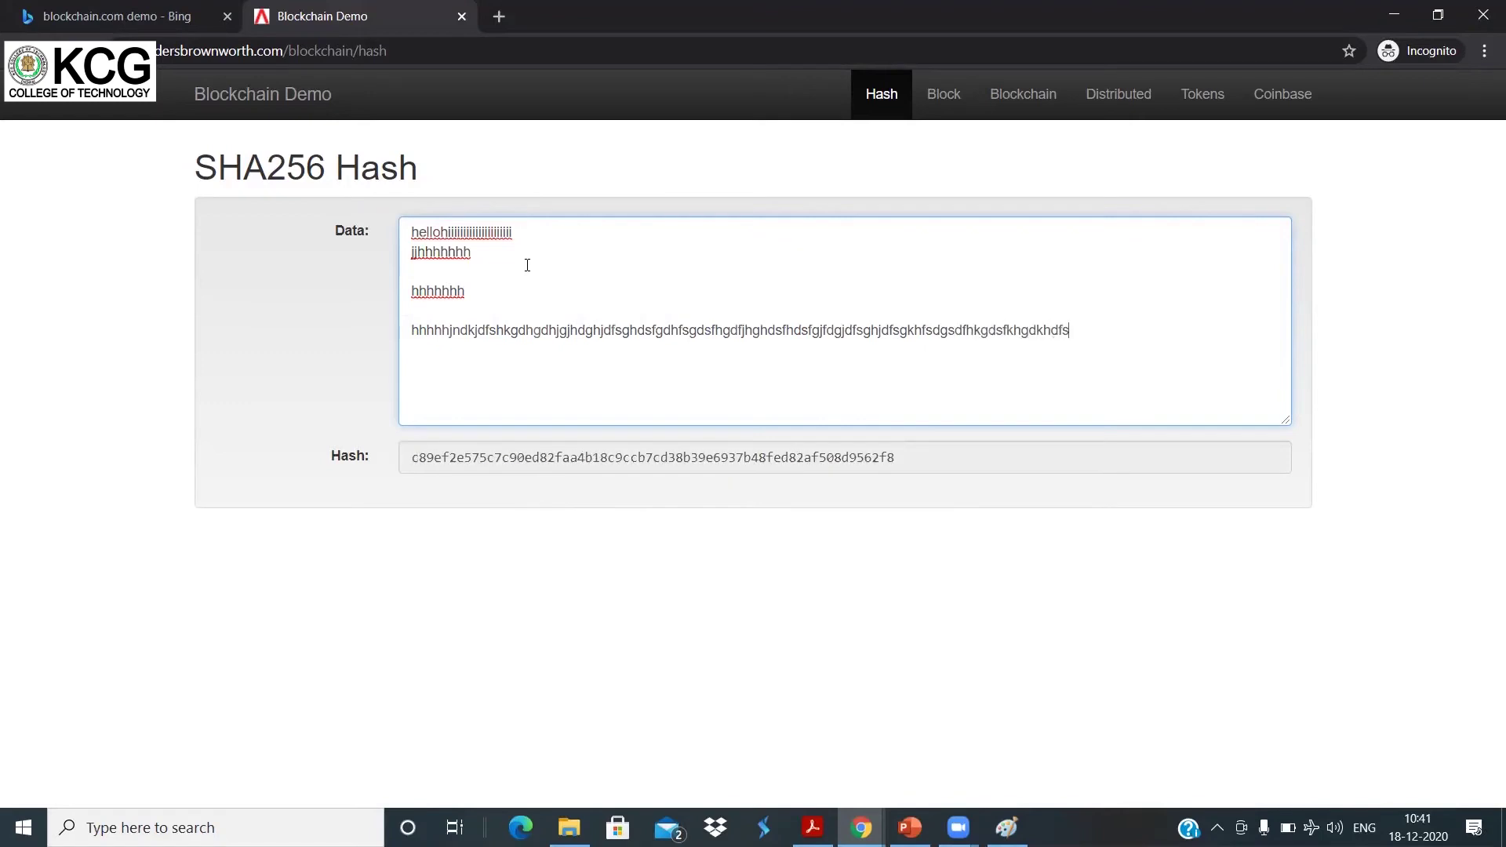
pyautogui.press('Return')
pyautogui.write('sdfgfsdfdsdfs')
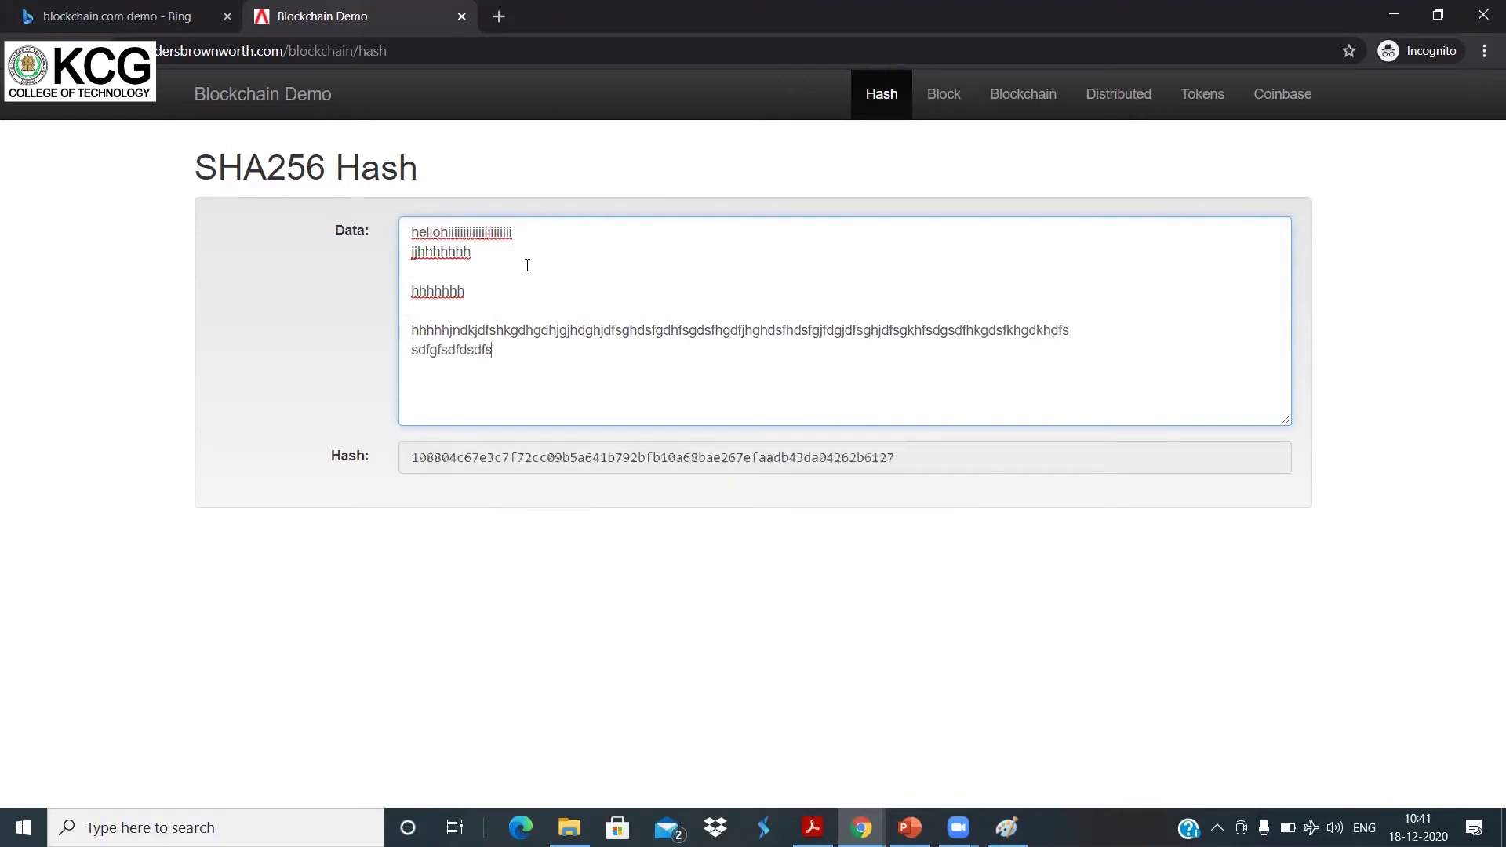
pyautogui.write('fvdfdfsdfsdfsdfsdfdsddddd')
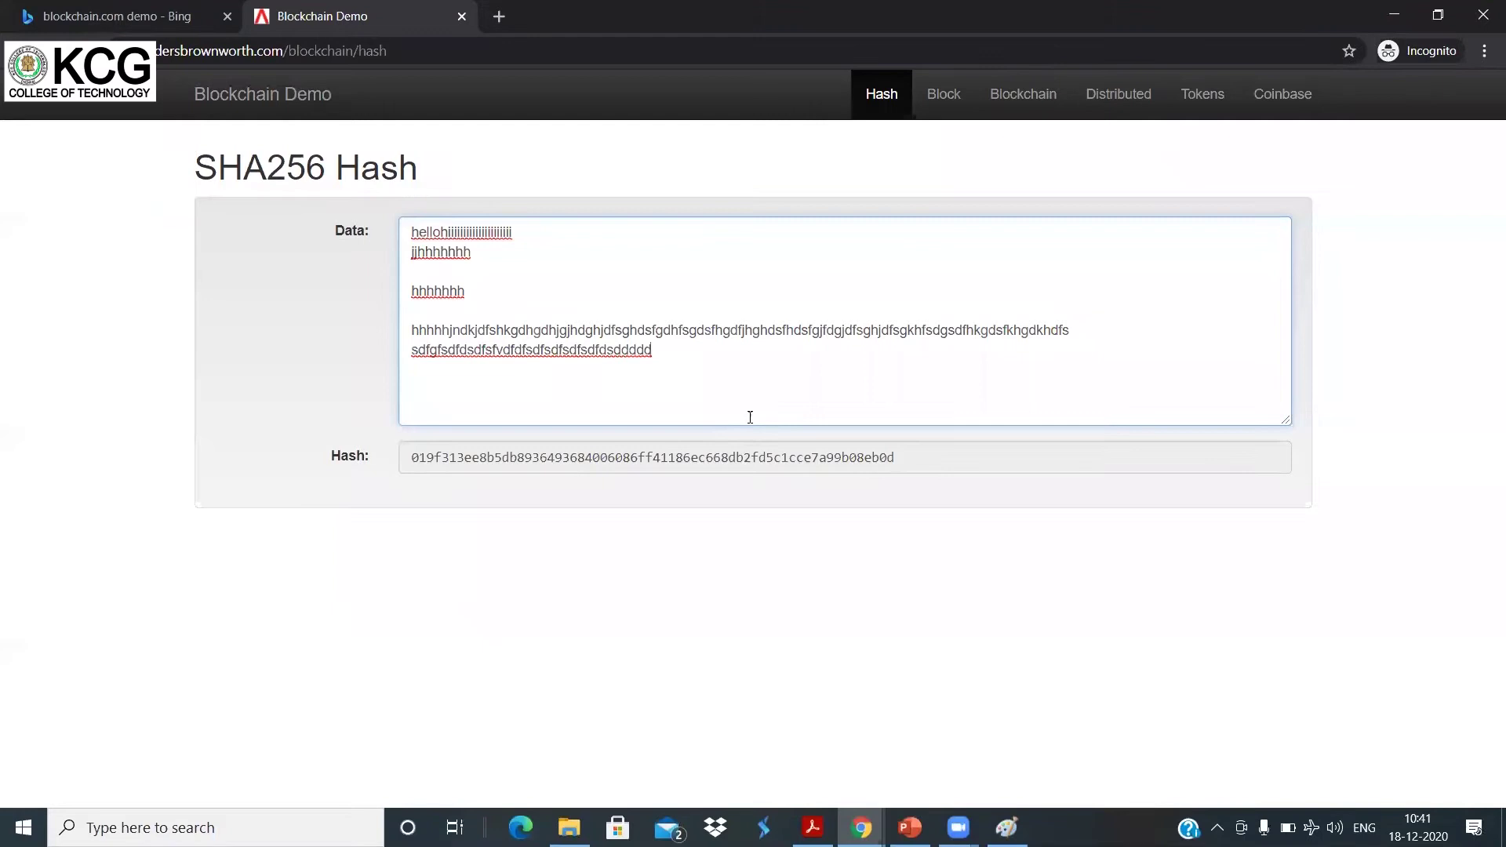
# - Copy the complete SHA256 hash and paste it into a new Notepad document
pyautogui.moveTo(932, 457); pyautogui.dragTo(409, 457)
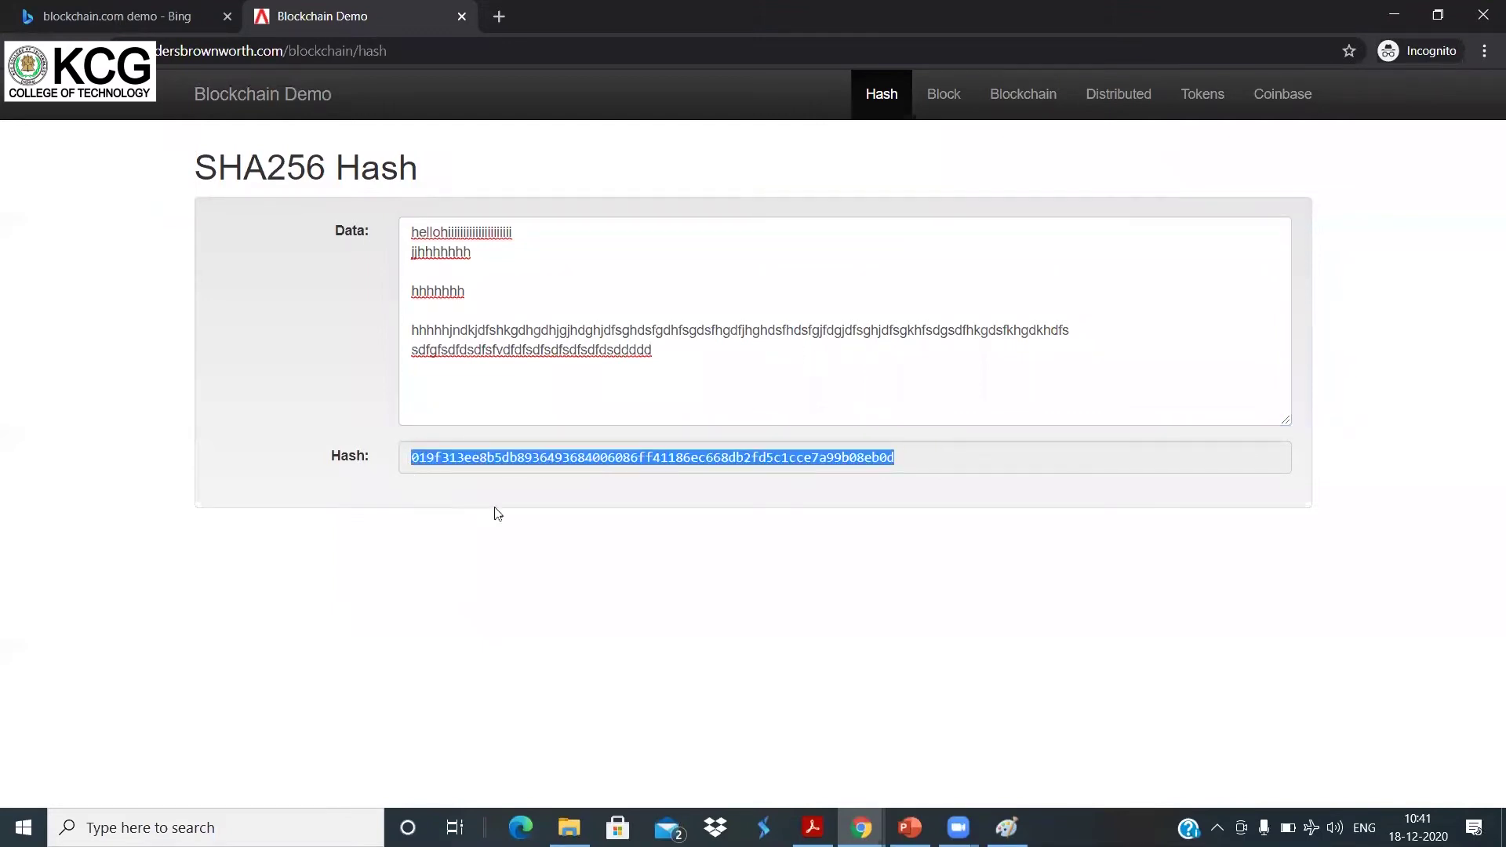
pyautogui.click(223, 828)
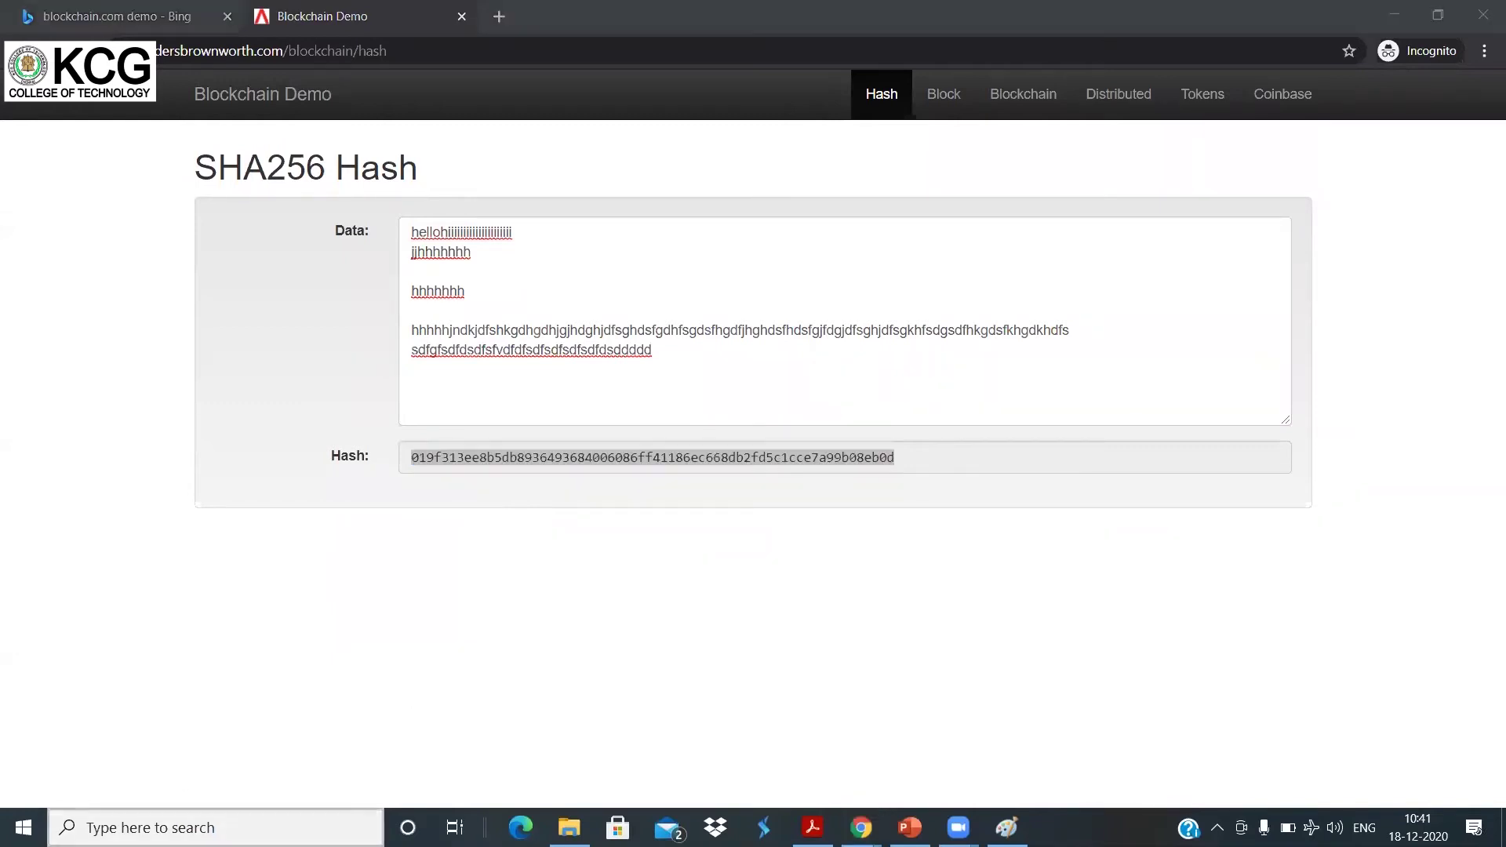
pyautogui.write('not')
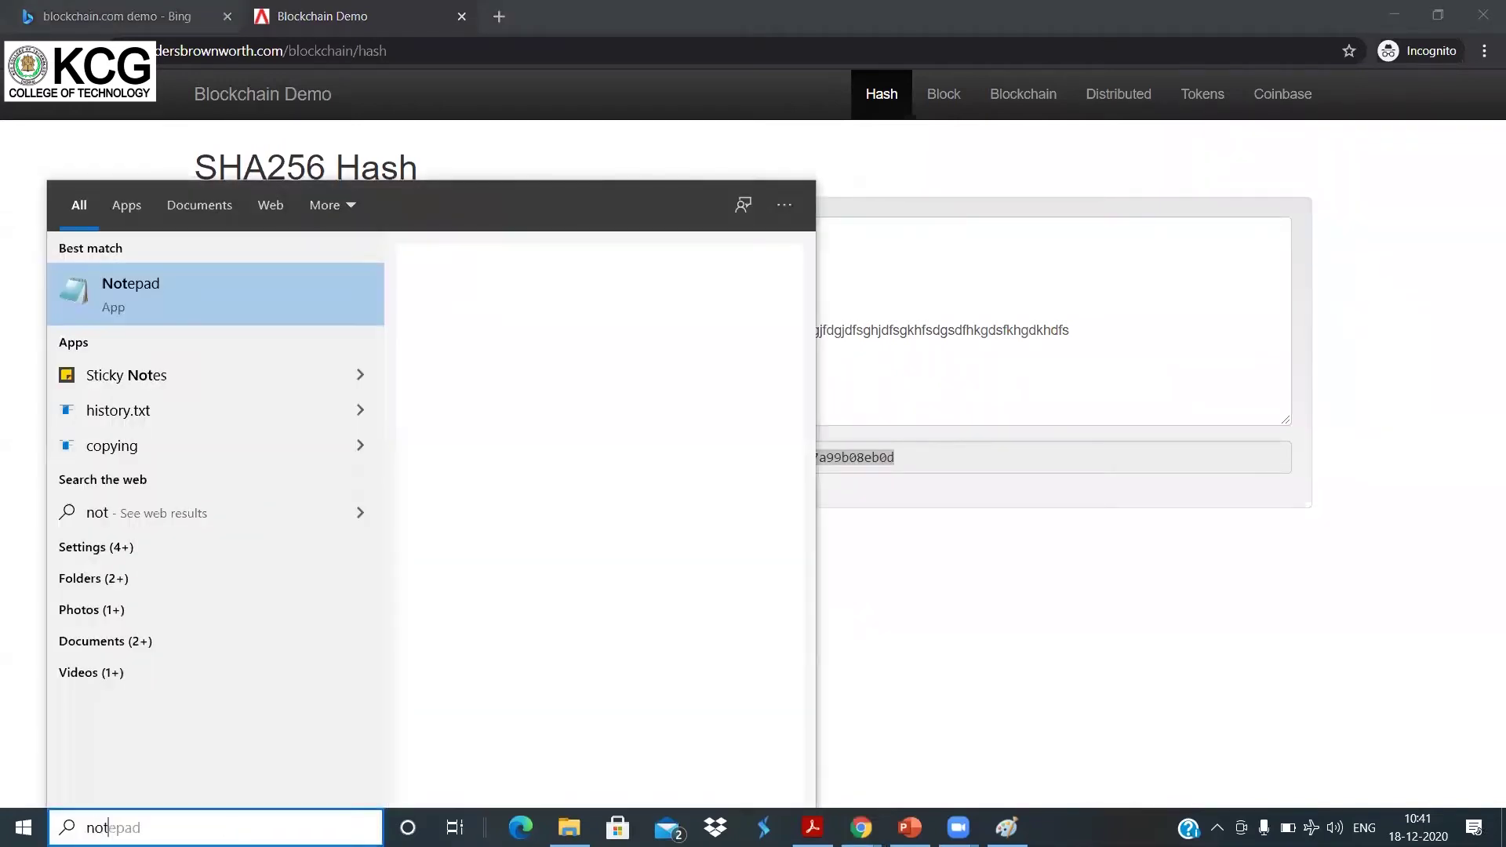
pyautogui.press('Return')
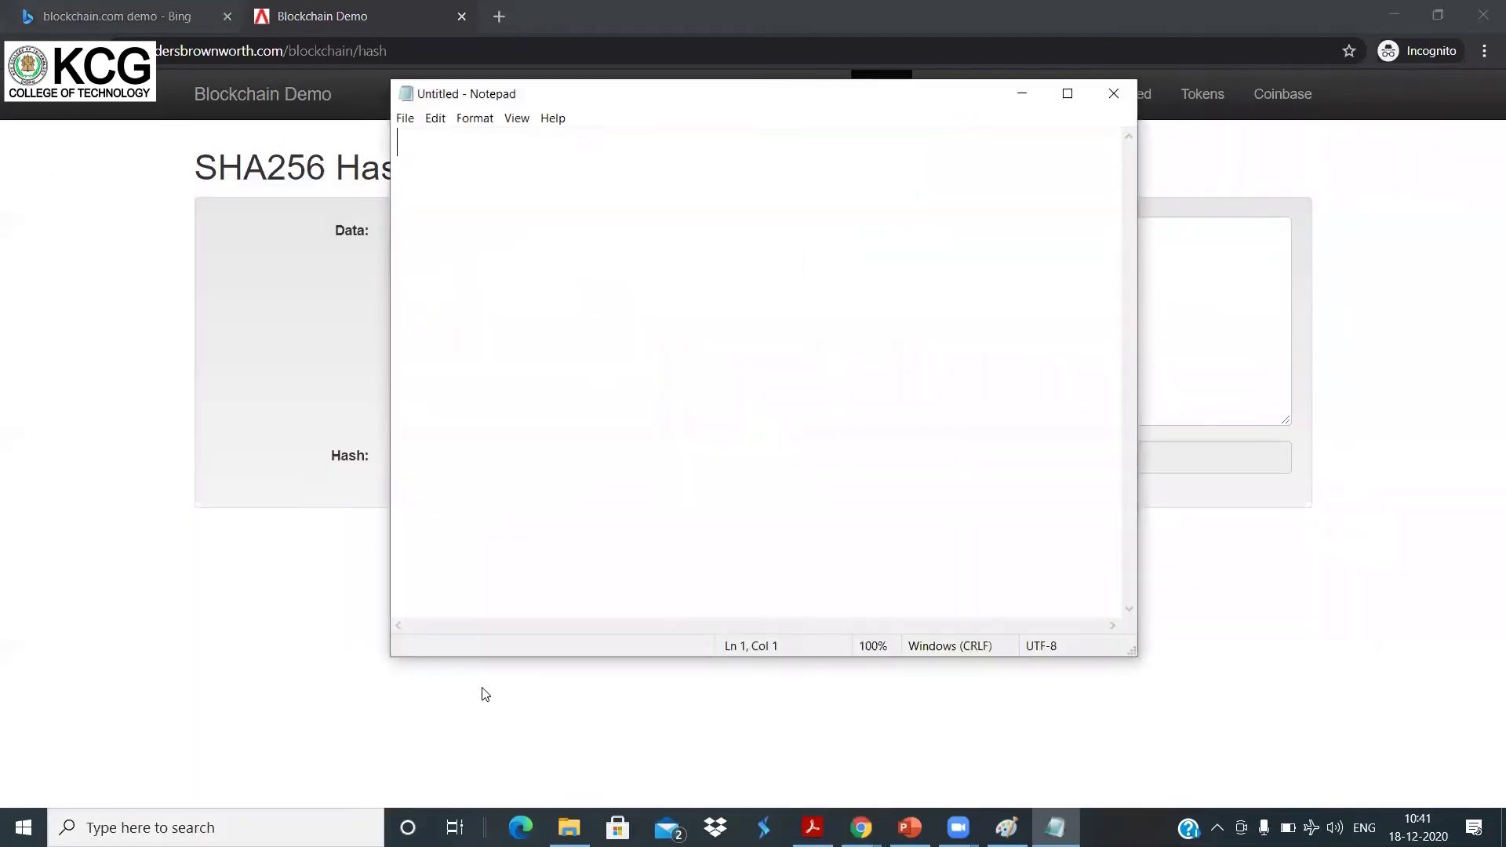
pyautogui.hotkey('ctrl', 'v')
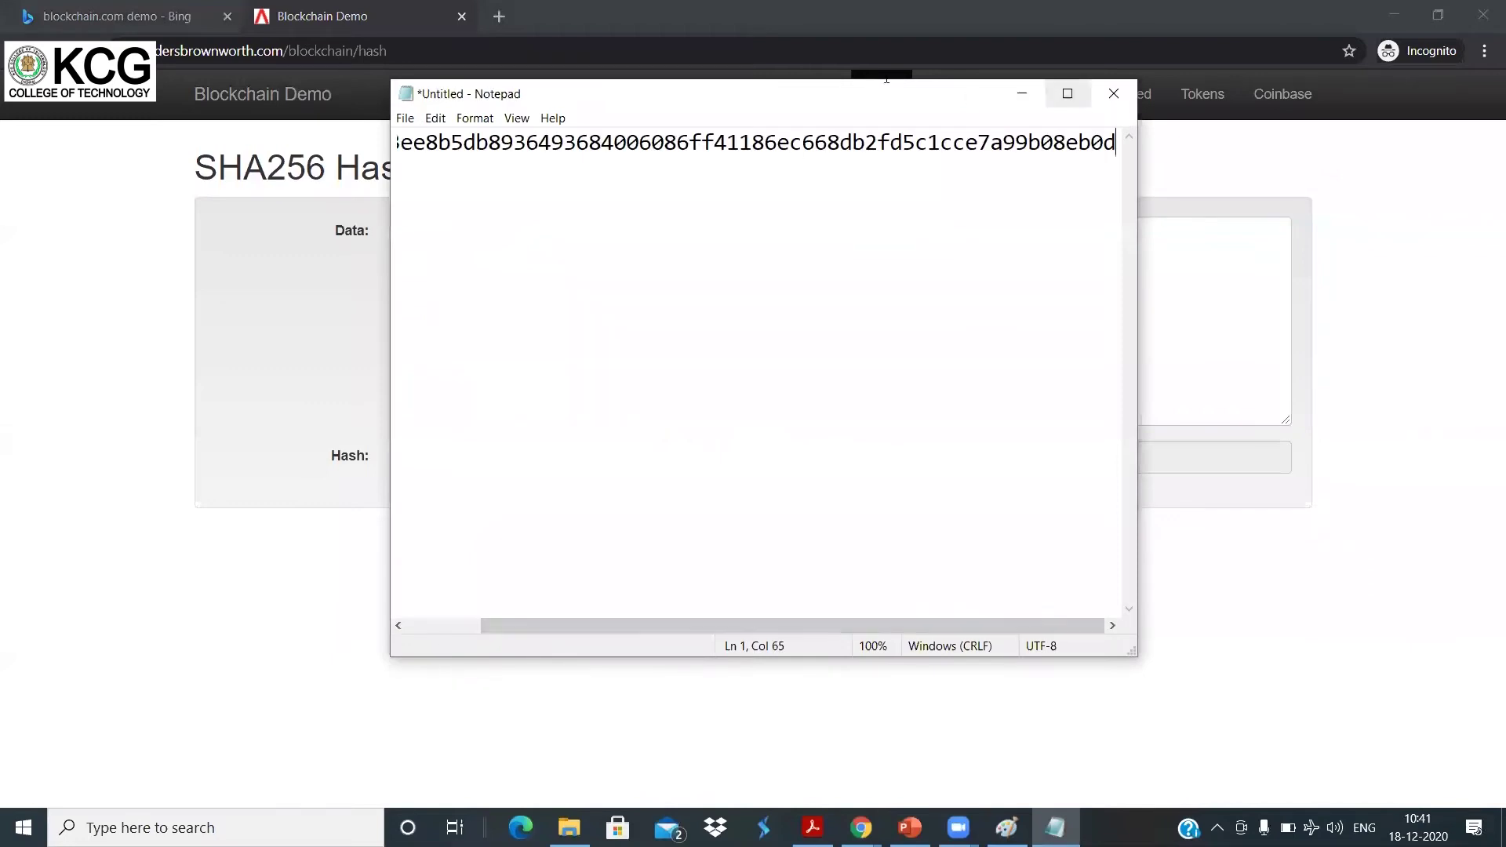
# - Maximize the Notepad window and highlight the pasted hash to examine its length
pyautogui.click(1067, 93)
pyautogui.moveTo(810, 57); pyautogui.dragTo(157, 57)
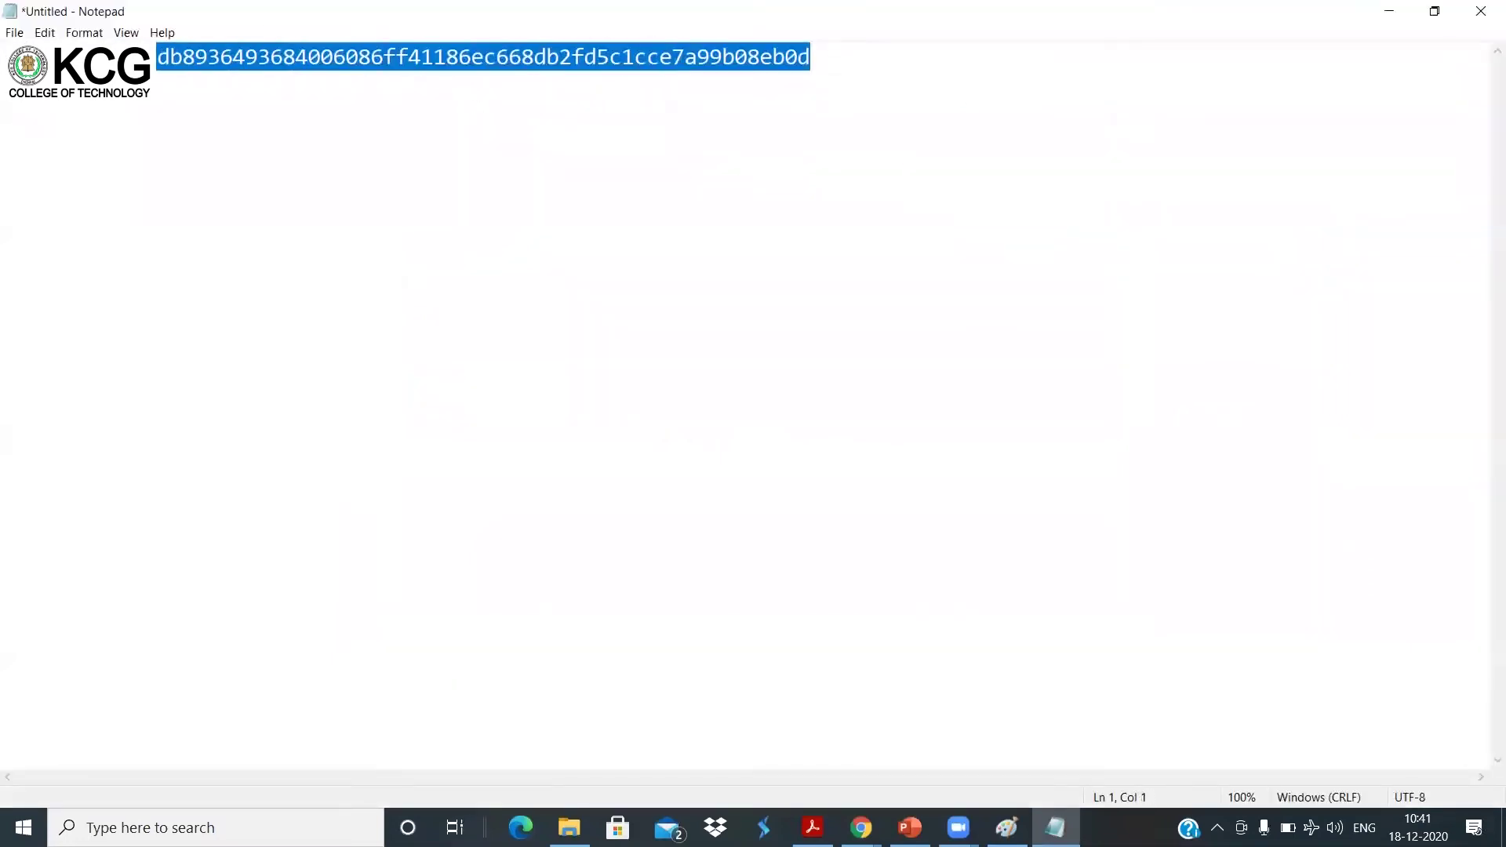
pyautogui.click(855, 58)
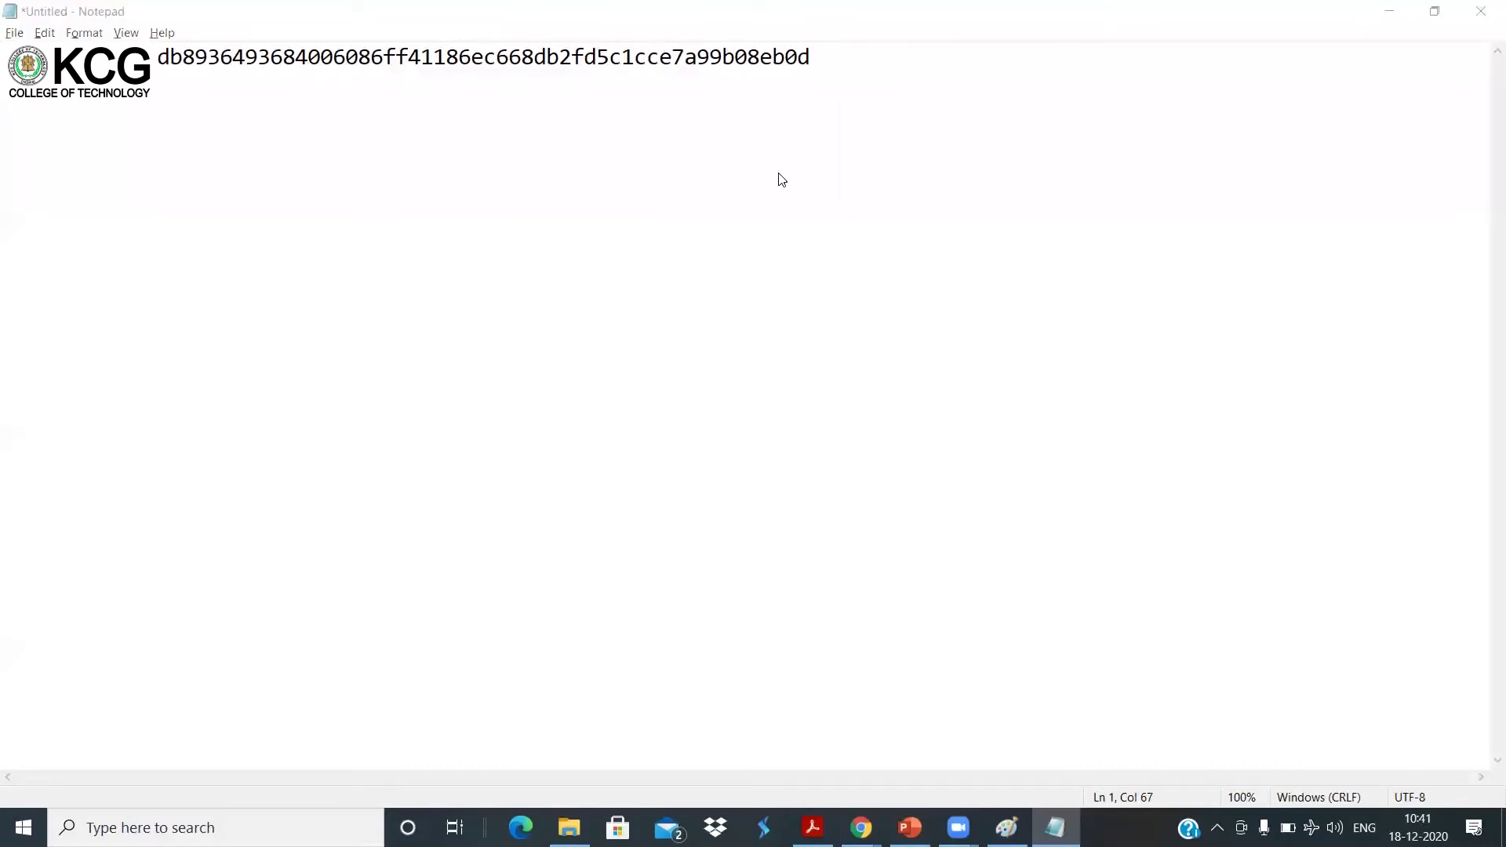
# - Switch back to the Blockchain Demo in the browser and delete all the text from the hash data
pyautogui.hotkey('alt', 'Tab')
pyautogui.hotkey('shift', 'Tab')
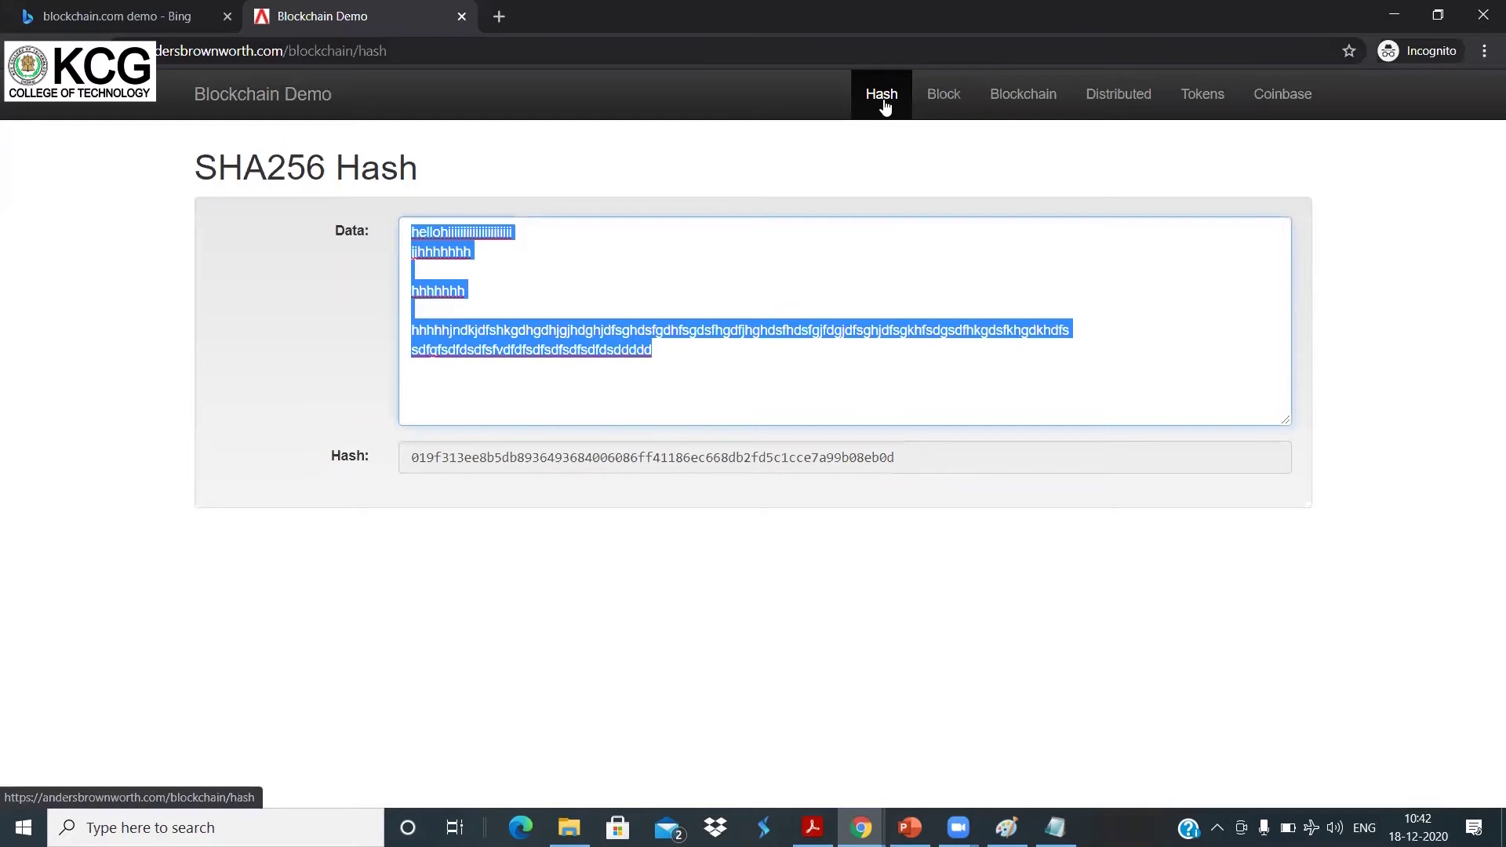
pyautogui.click(616, 347)
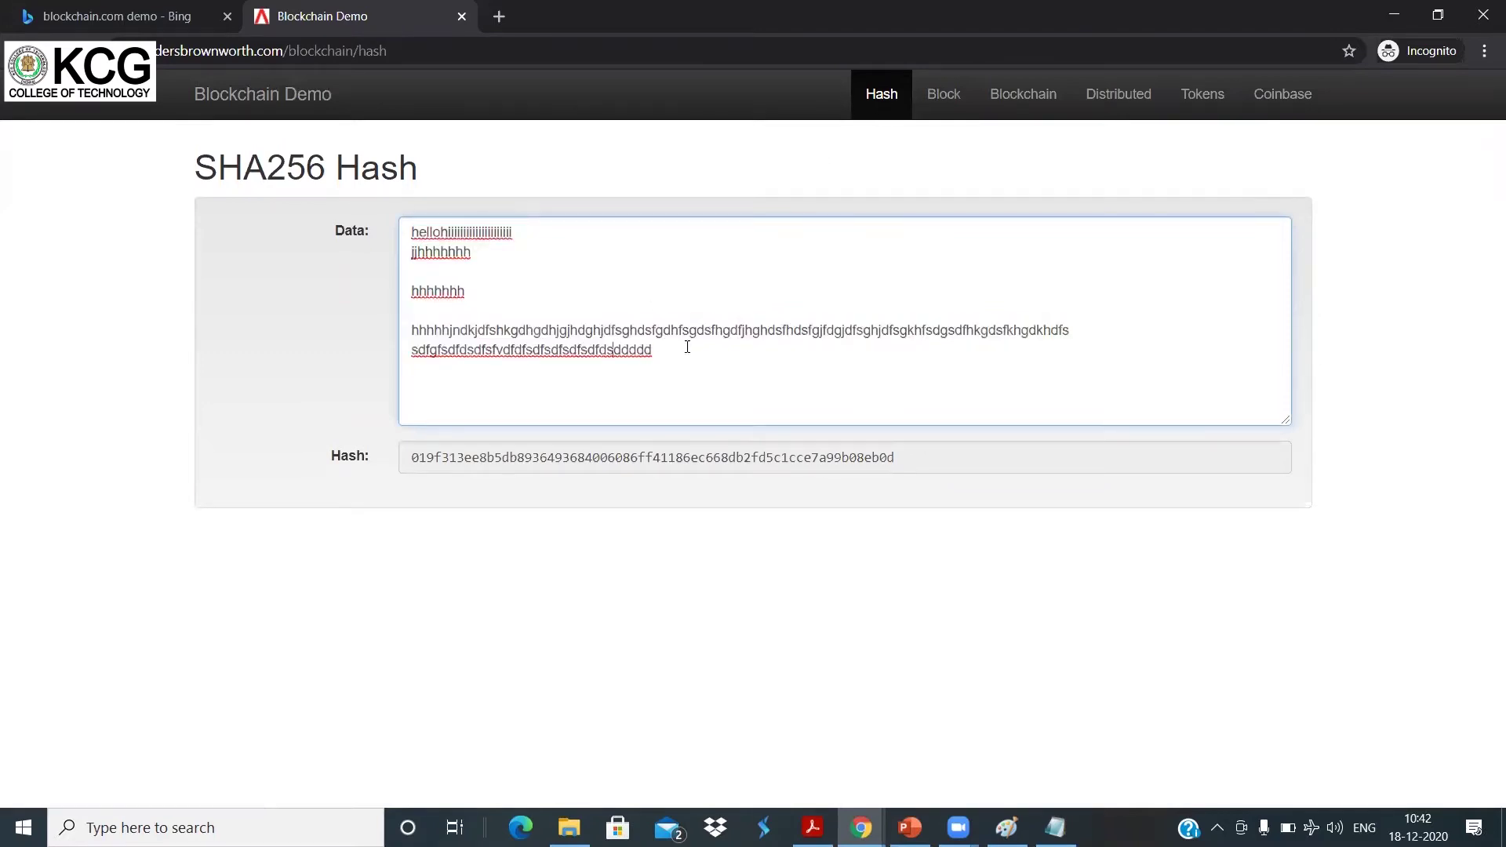
pyautogui.moveTo(685, 346); pyautogui.dragTo(411, 228)
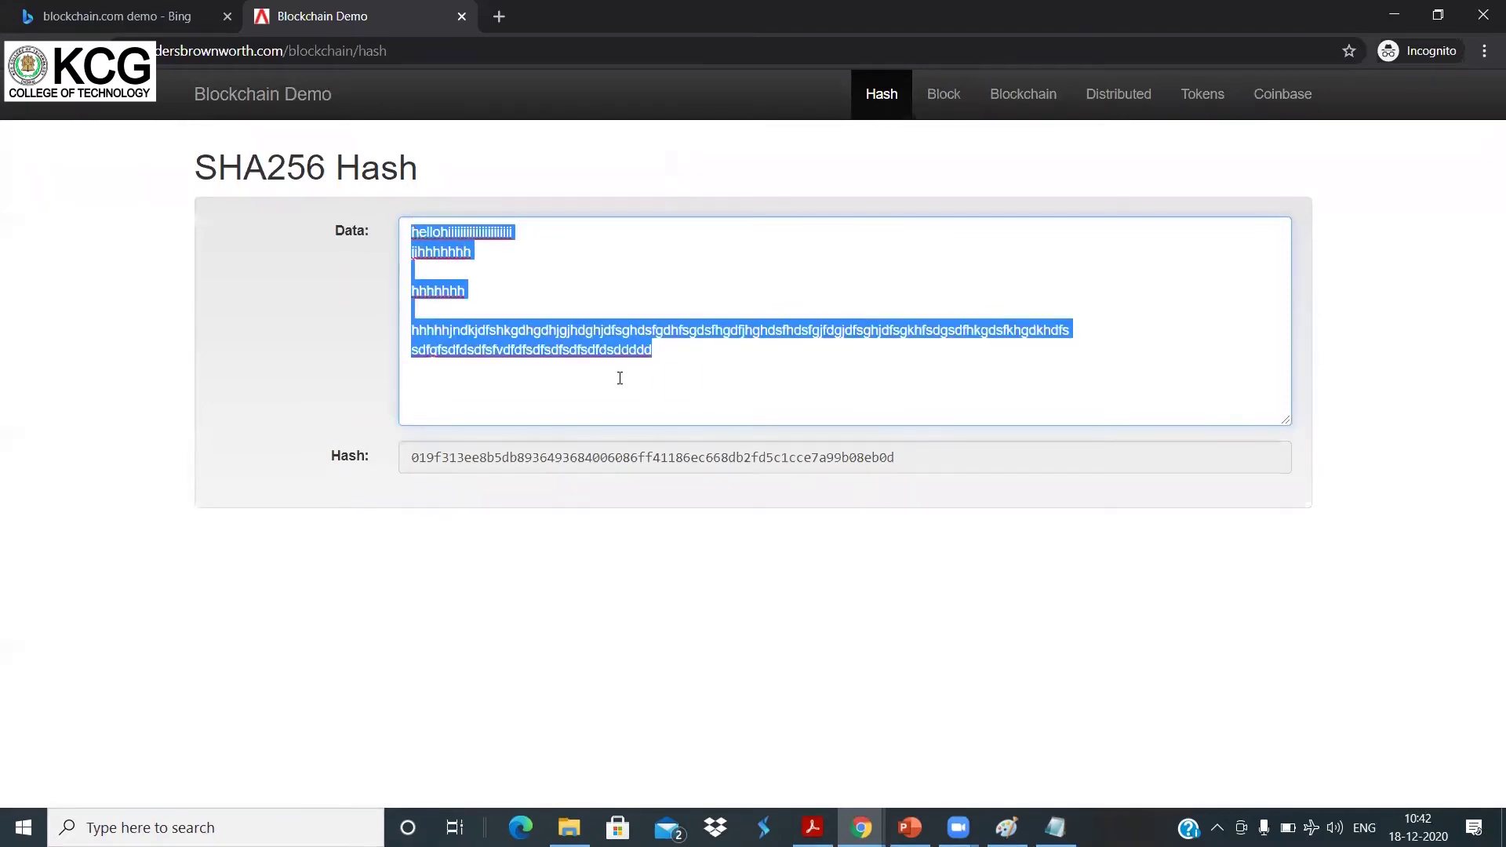
pyautogui.press('BackSpace')
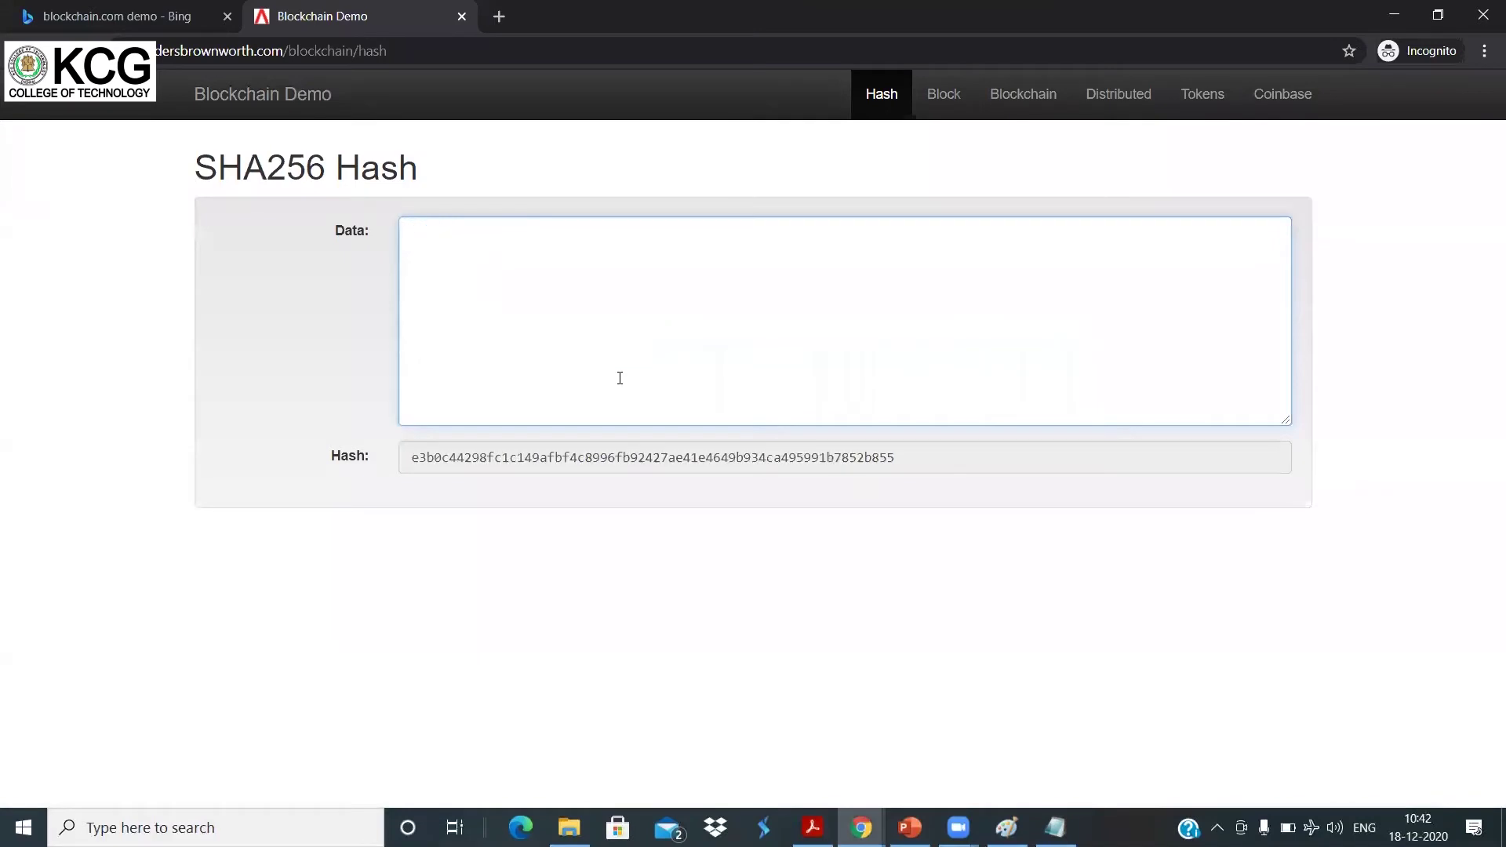
# - Fill the empty data with a long string of random letters starting "qhdhkjhkj" and highlight the resulting hash
pyautogui.write('q')
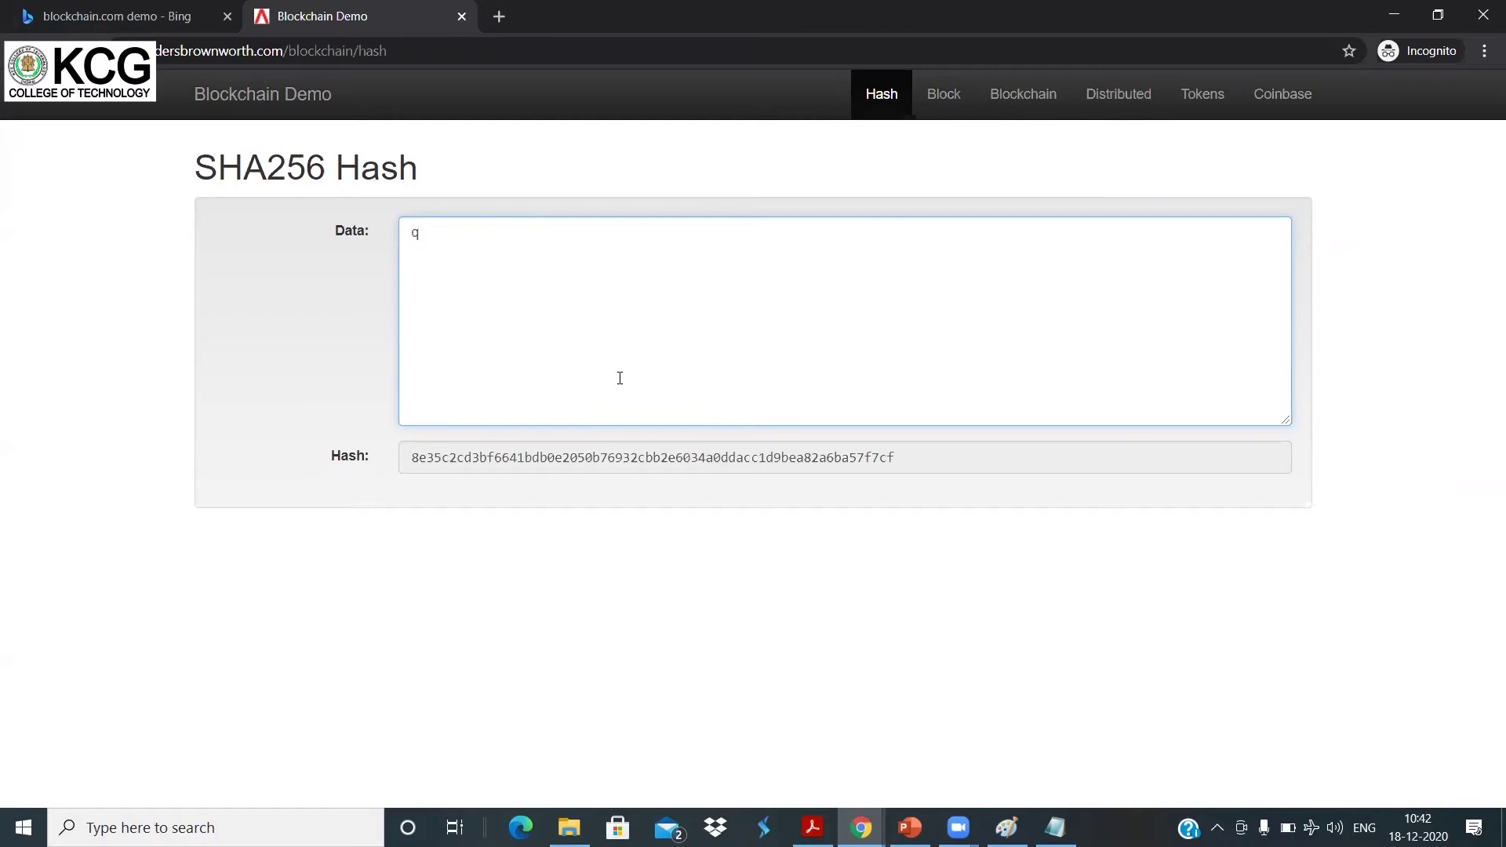
pyautogui.write('hd')
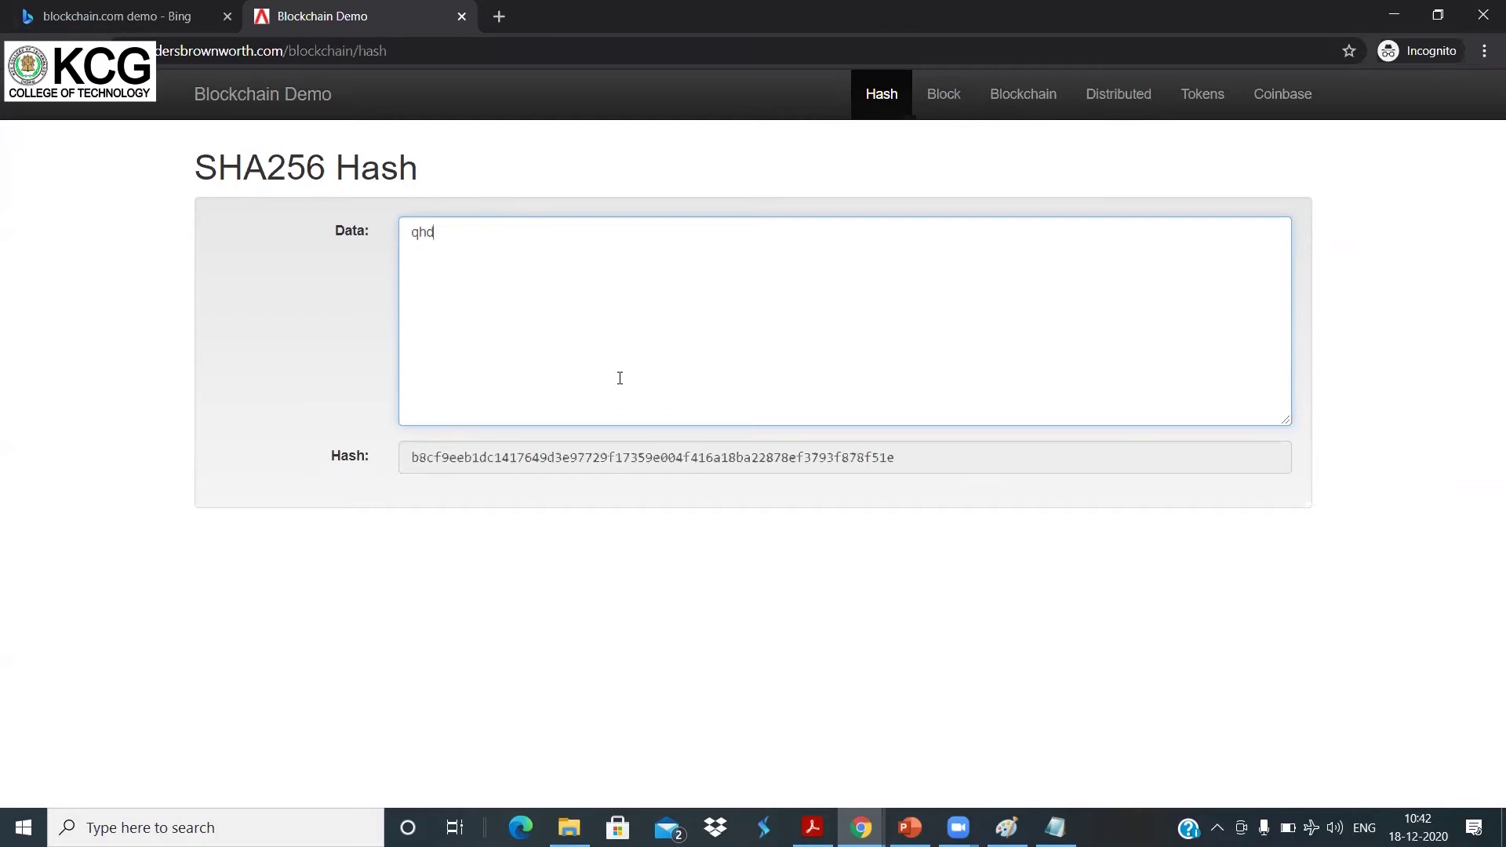
pyautogui.write('hkjhkjghjghjgdhjgdhjghjghjghjd')
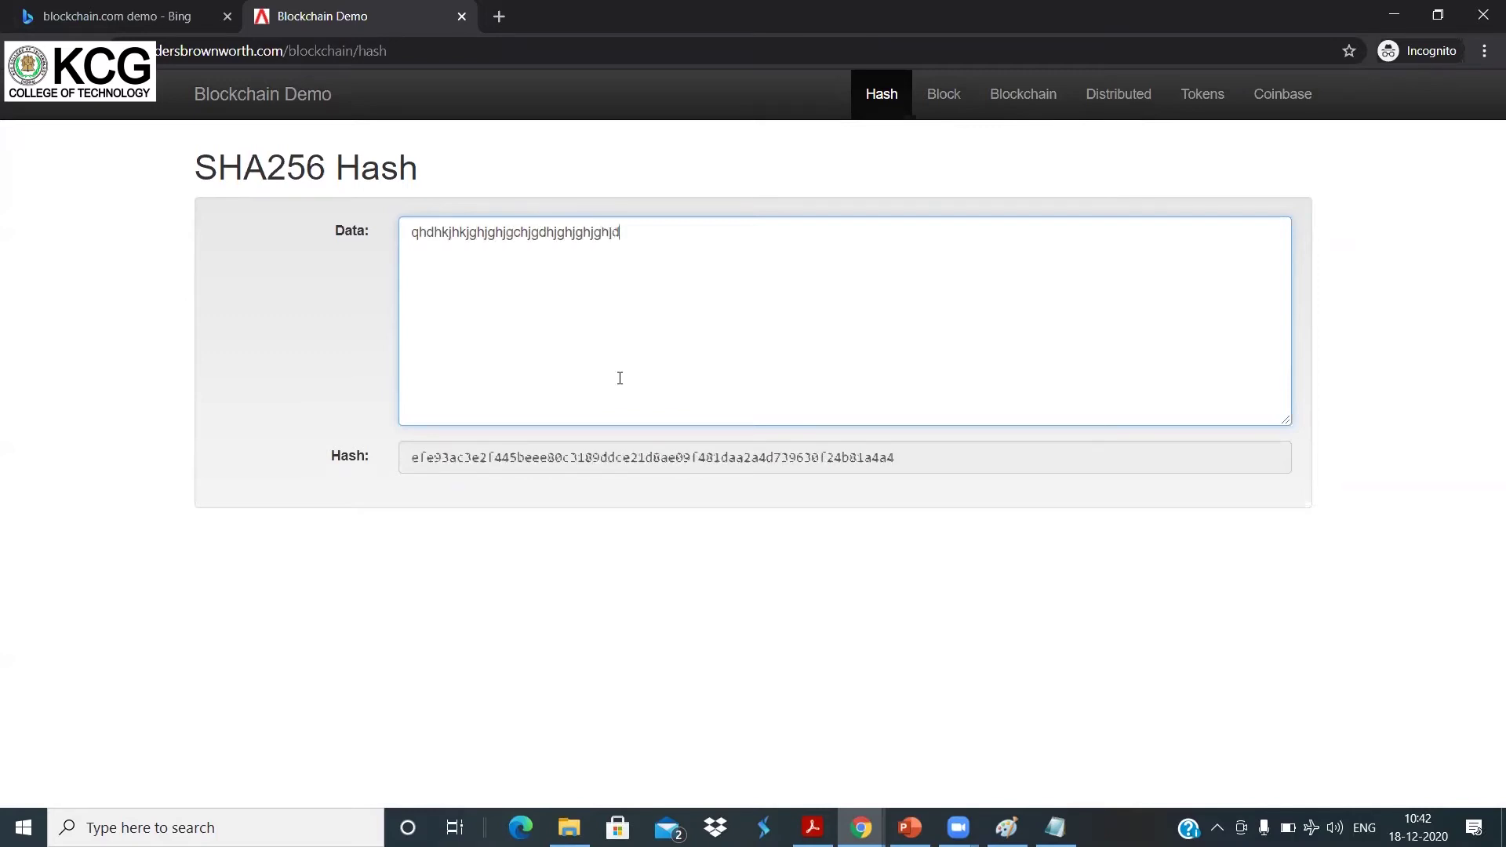
pyautogui.write('fgjhdfsgjhdsgkbjhgdshgjhdfgjhdfgjhdg')
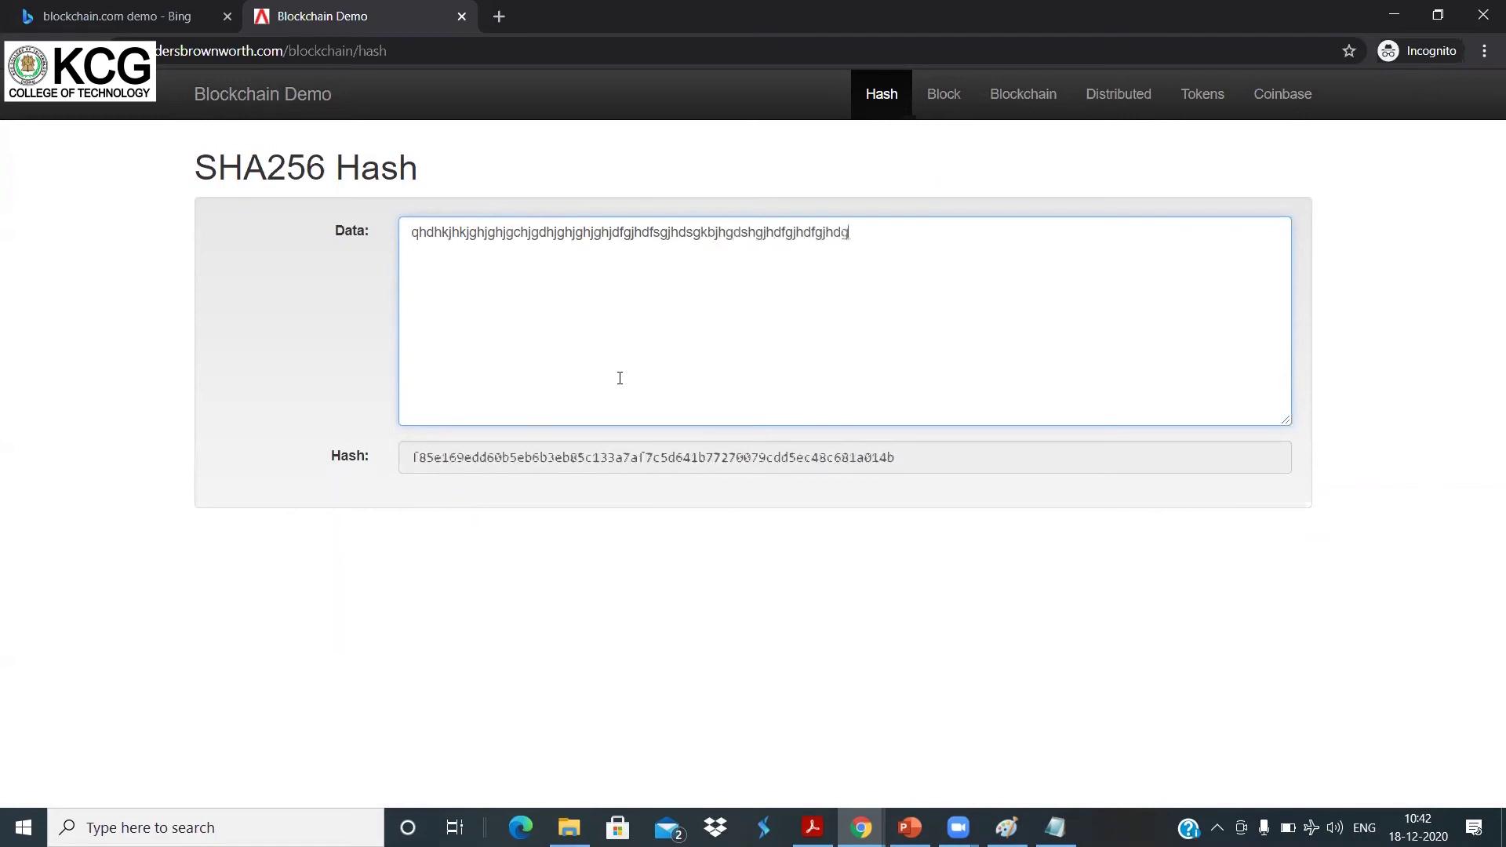
pyautogui.write('jhdfgjhdfsghjdfsgjhdgjhgdjhdfgjhd')
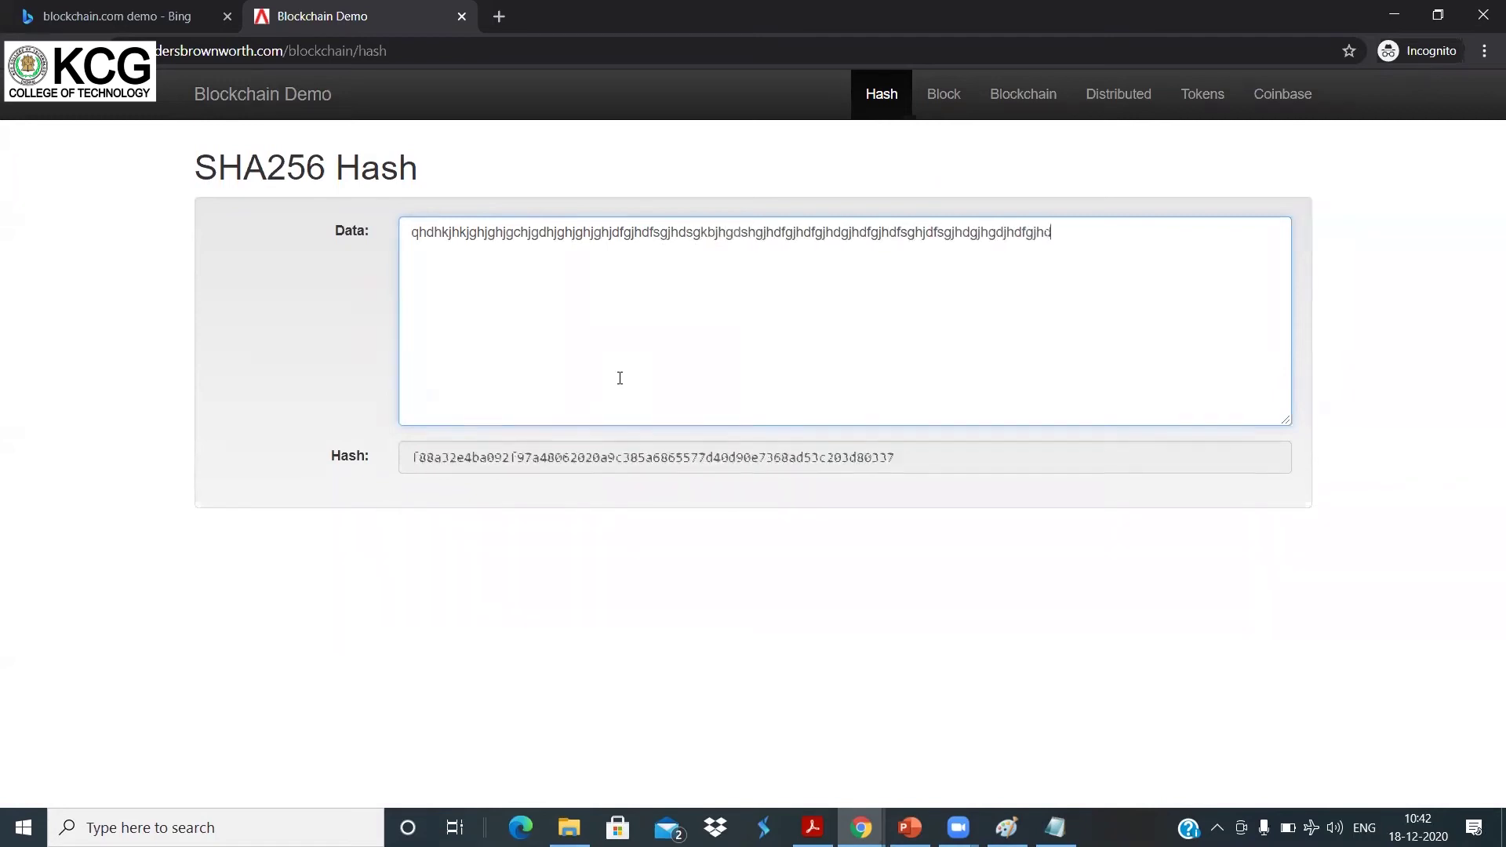
pyautogui.write('gjhdgjhdfsdffdffddffddggfghghgggfgggfgfggfgfgfgfgfgfgfgfgg')
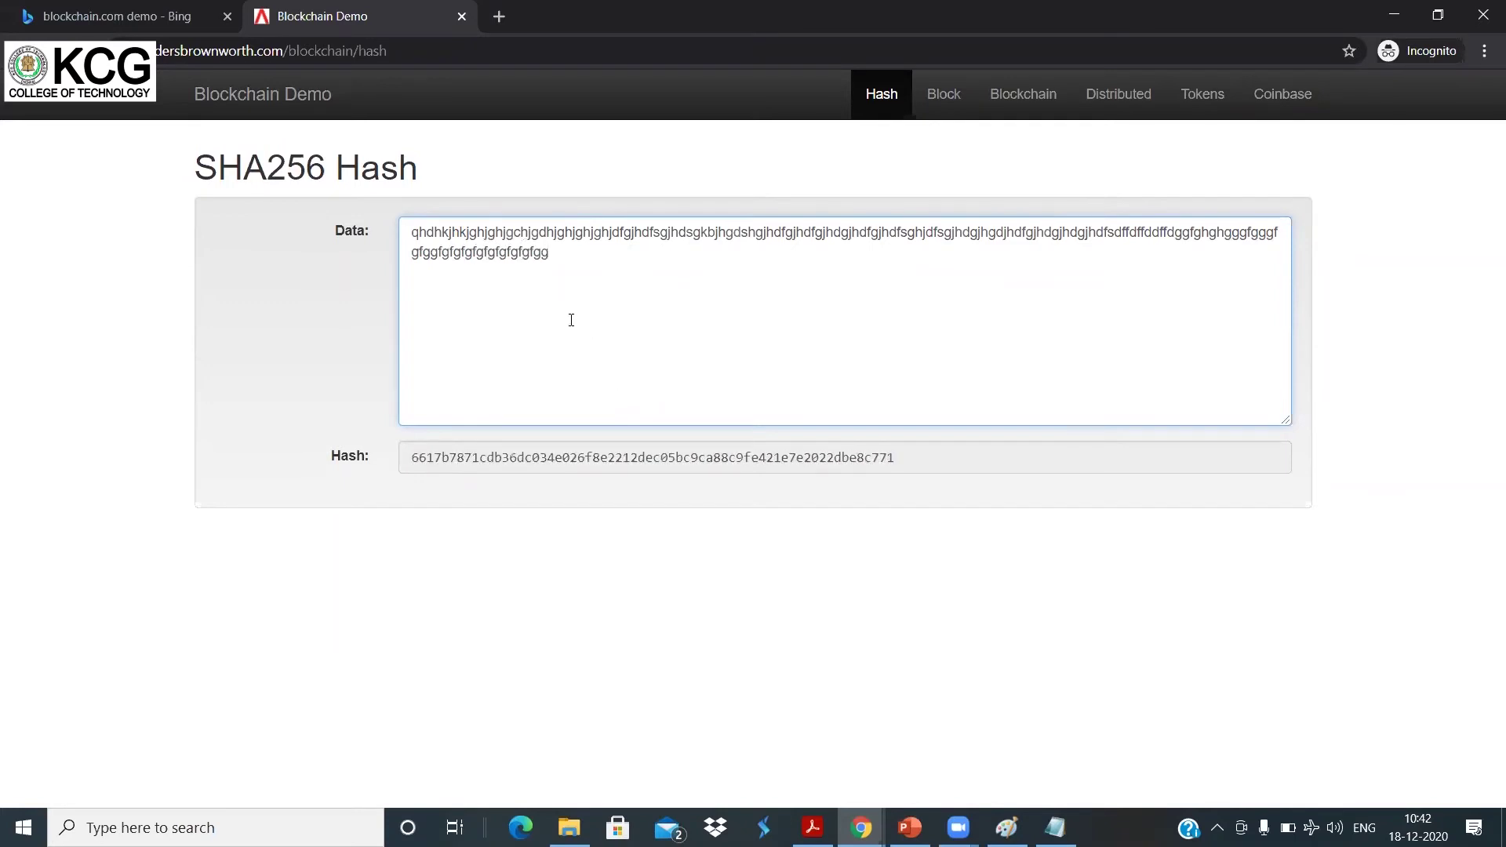
pyautogui.write('hhhh')
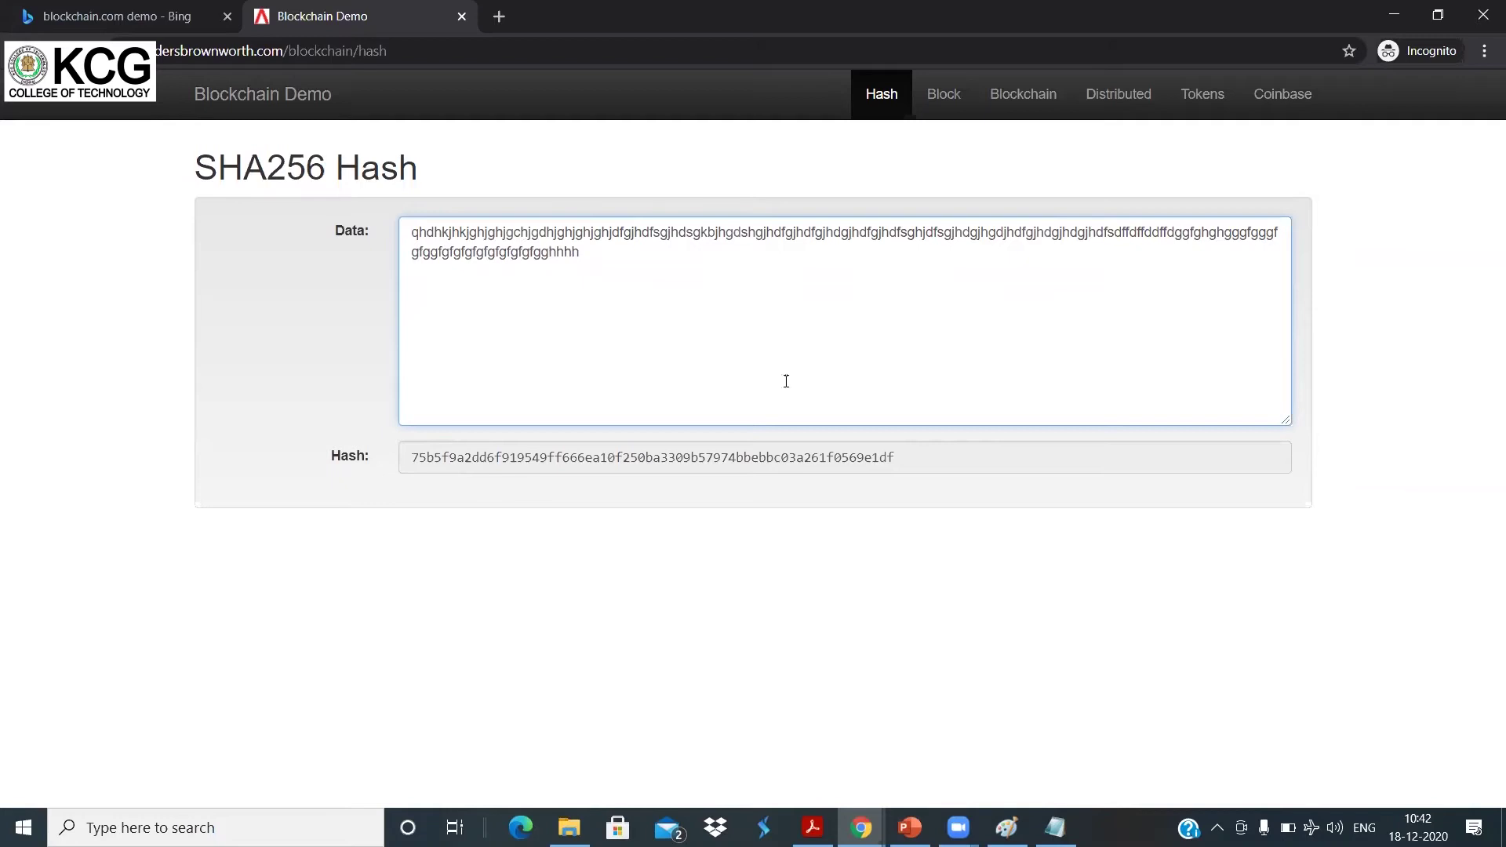
pyautogui.moveTo(938, 456); pyautogui.dragTo(450, 453)
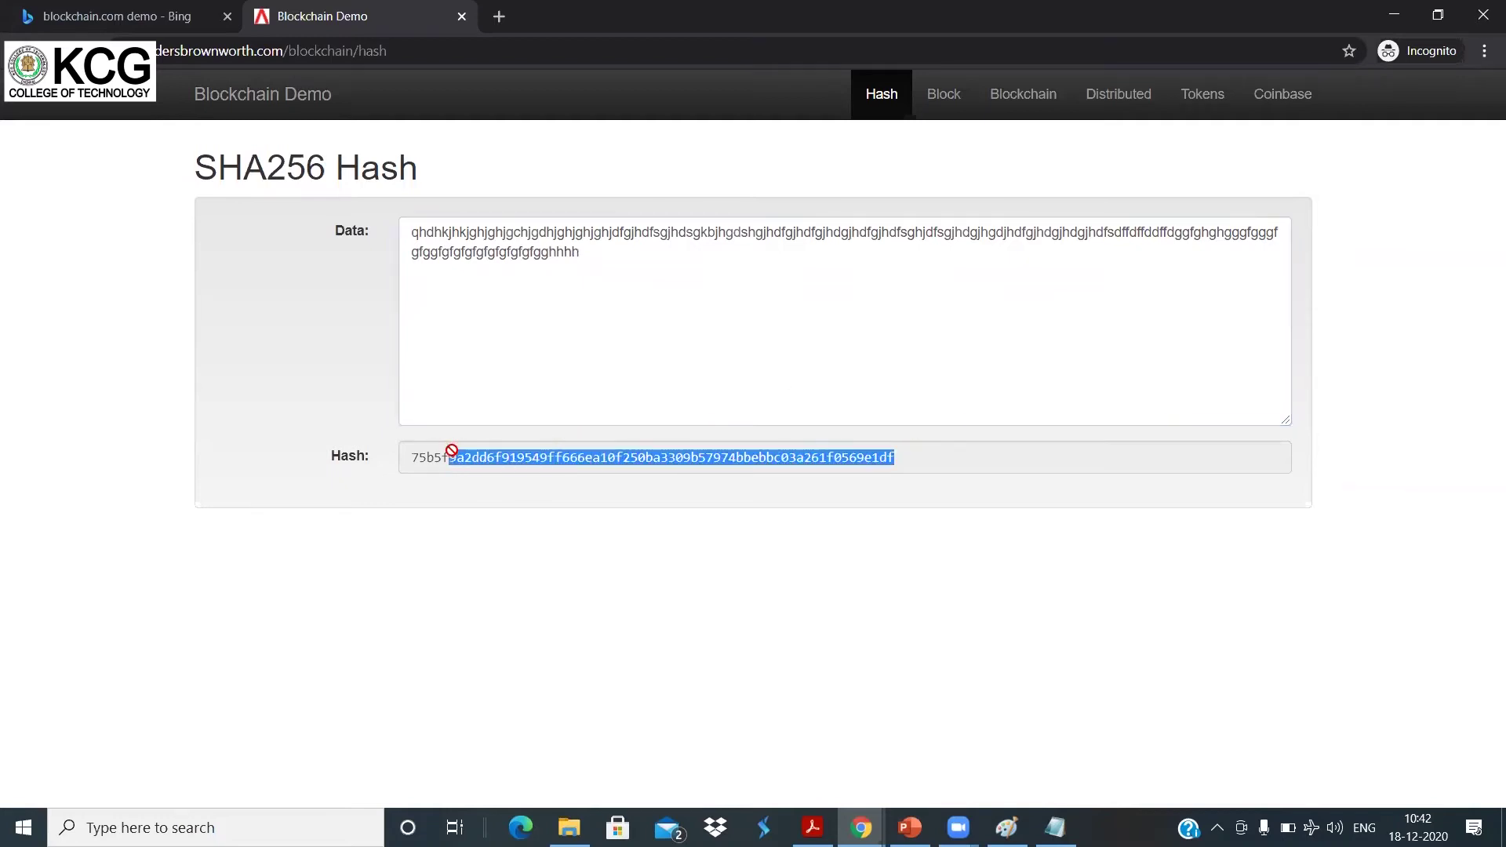
# - Copy the whole data string and paste it repeatedly below itself on new lines to make the data much longer
pyautogui.click(521, 319)
pyautogui.hotkey('ctrl', 'a')
pyautogui.hotkey('ctrl', 'c')
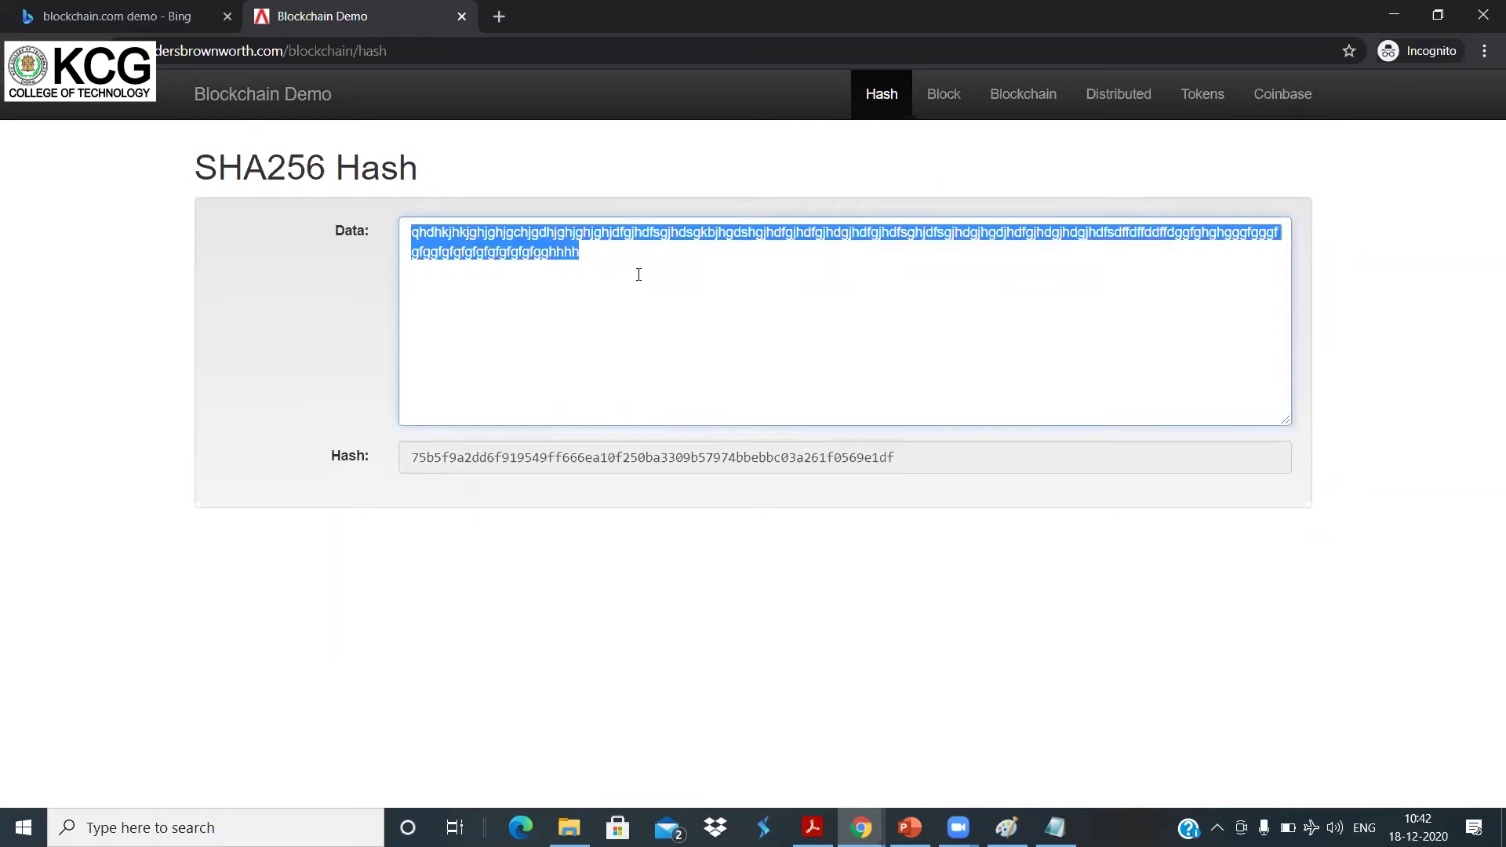
pyautogui.click(638, 274)
pyautogui.press('Return')
pyautogui.hotkey('ctrl', 'v')
pyautogui.hotkey('ctrl', 'v')
pyautogui.press('Return')
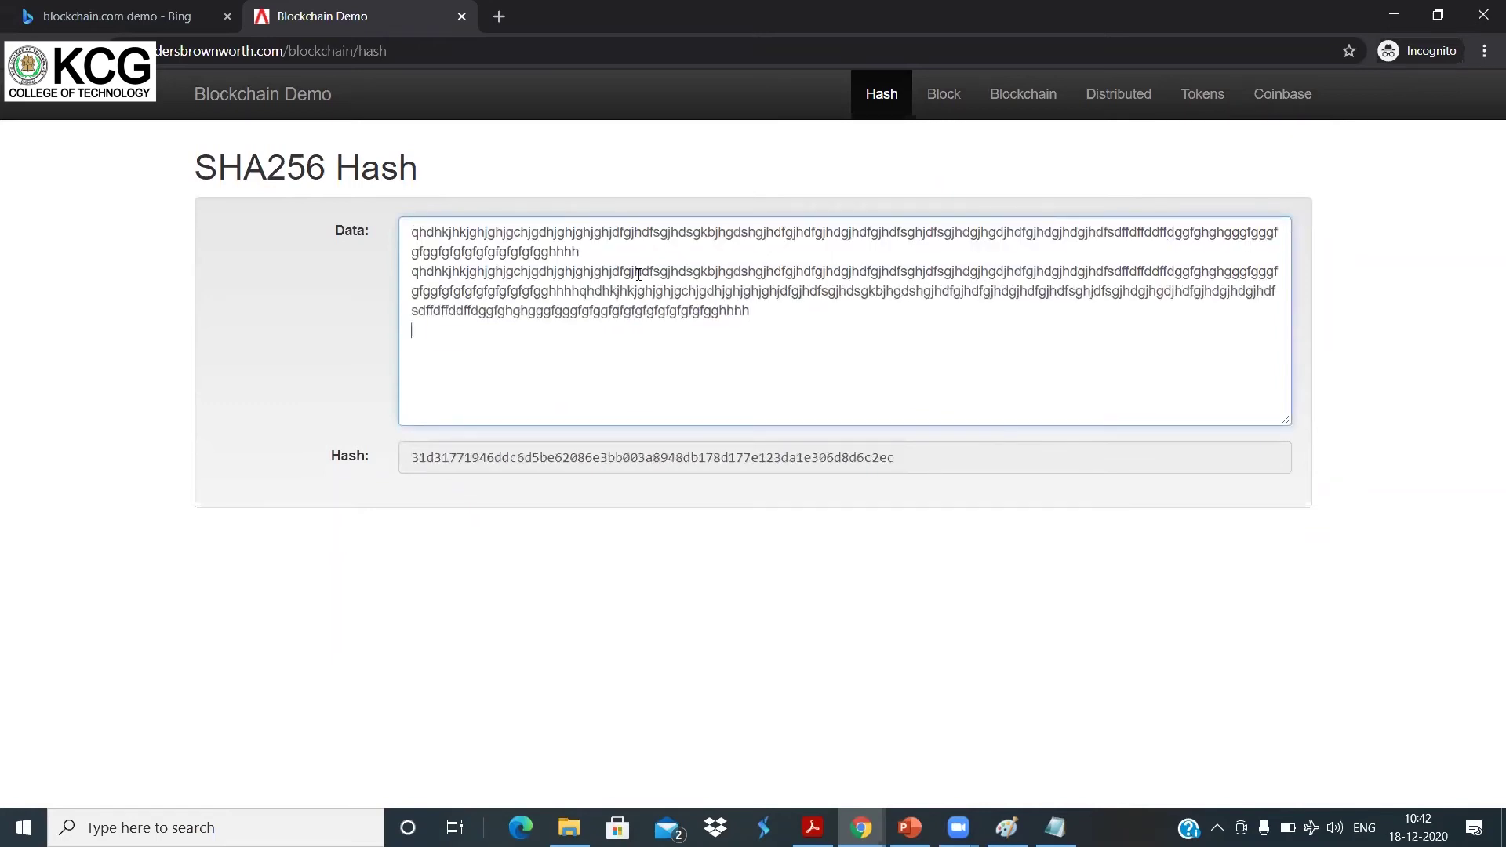
pyautogui.hotkey('ctrl', 'v')
pyautogui.press('Return')
pyautogui.hotkey('ctrl', 'v')
pyautogui.hotkey('ctrl', 'v')
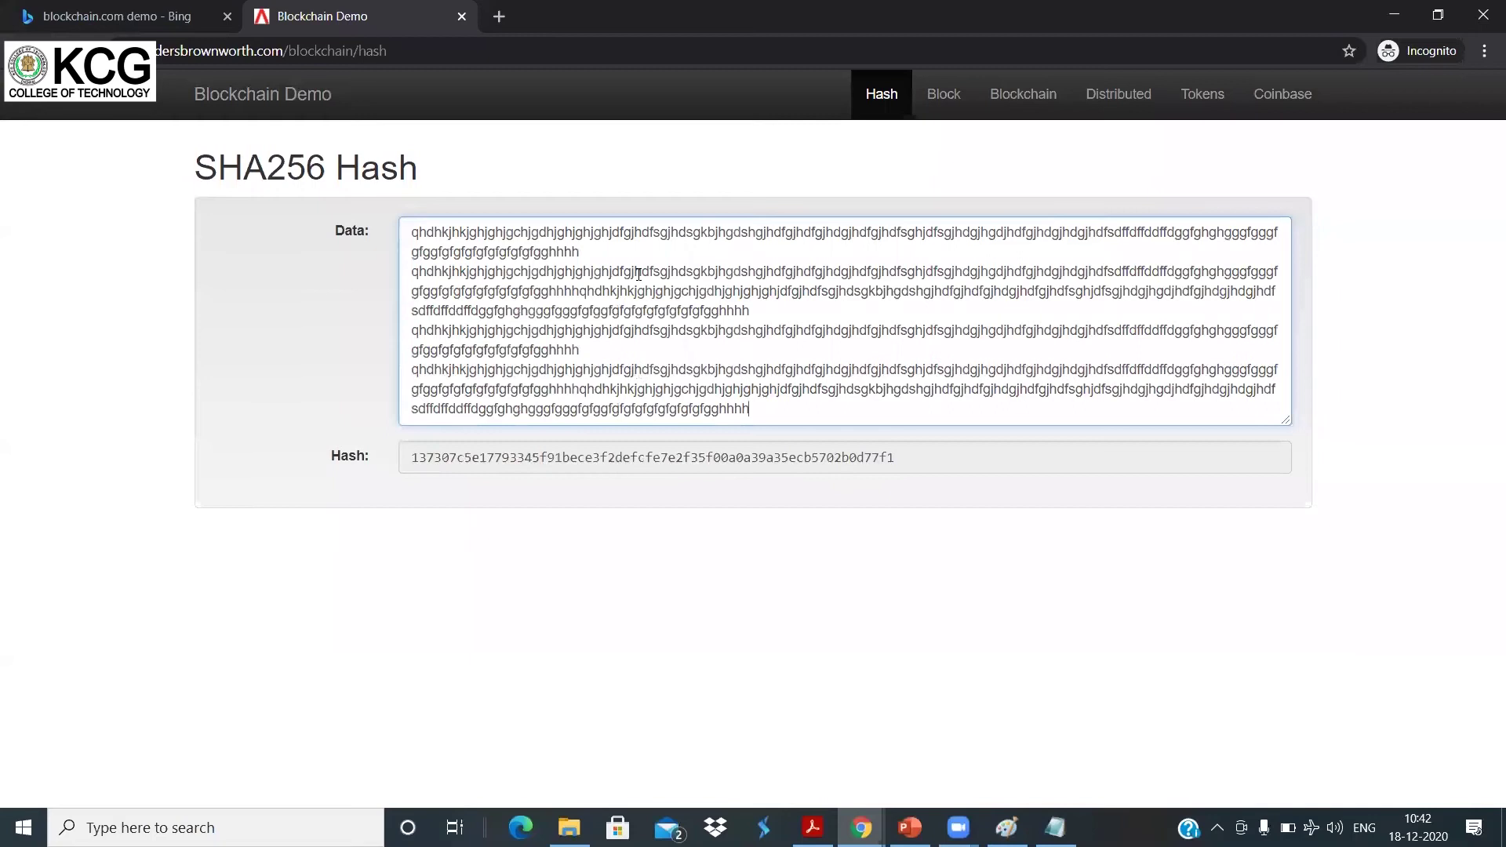
pyautogui.press('Return')
pyautogui.hotkey('ctrl', 'v')
pyautogui.hotkey('ctrl', 'v')
pyautogui.hotkey('ctrl', 'v')
pyautogui.press('Return')
pyautogui.hotkey('ctrl', 'v')
pyautogui.press('Return')
pyautogui.write('qhdhkjhkjghjghjgchjgdhjghjghjghjdfgjhdfsgjhdsgkbjhgdshgjhdfgjhdfgjhdgjhdfgjhdfsghjdfsgjhdgjhgdjhdfgjhdgjhdgjhdfsdffdffddffdggfghghgggfgggfgfggfgfgfgfgfgfgfgfgfgghhhh')
pyautogui.press('Return')
pyautogui.write('qhdhkjhkjghjghjgchjgdhjghjghjghjdfgjhdfsgjhdsgkbjhgdshgjhdfgjhdfgjhdgjhdfgjhdfsghjdfsgjhdgjhgdjhdfgjhdgjhdgjhdfsdffdffddffdggfghghgggfgggfgfggfgfgfgfgfgfgfgfgfgghhhh')
pyautogui.press('Return')
pyautogui.write('qhdhkjhkjghjghjgchjgdhjghjghjghjdfgjhdfsgjhdsgkbjhgdshgjhdfgjhdfgjhdgjhdfgjhdfsghjdfsgjhdgjhgdjhdfgjhdgjhdgjhdfsdffdffddffdggfghghgggfgggfgfggfgfgfgfgfgfgfgfgfgghhhh')
pyautogui.press('Return')
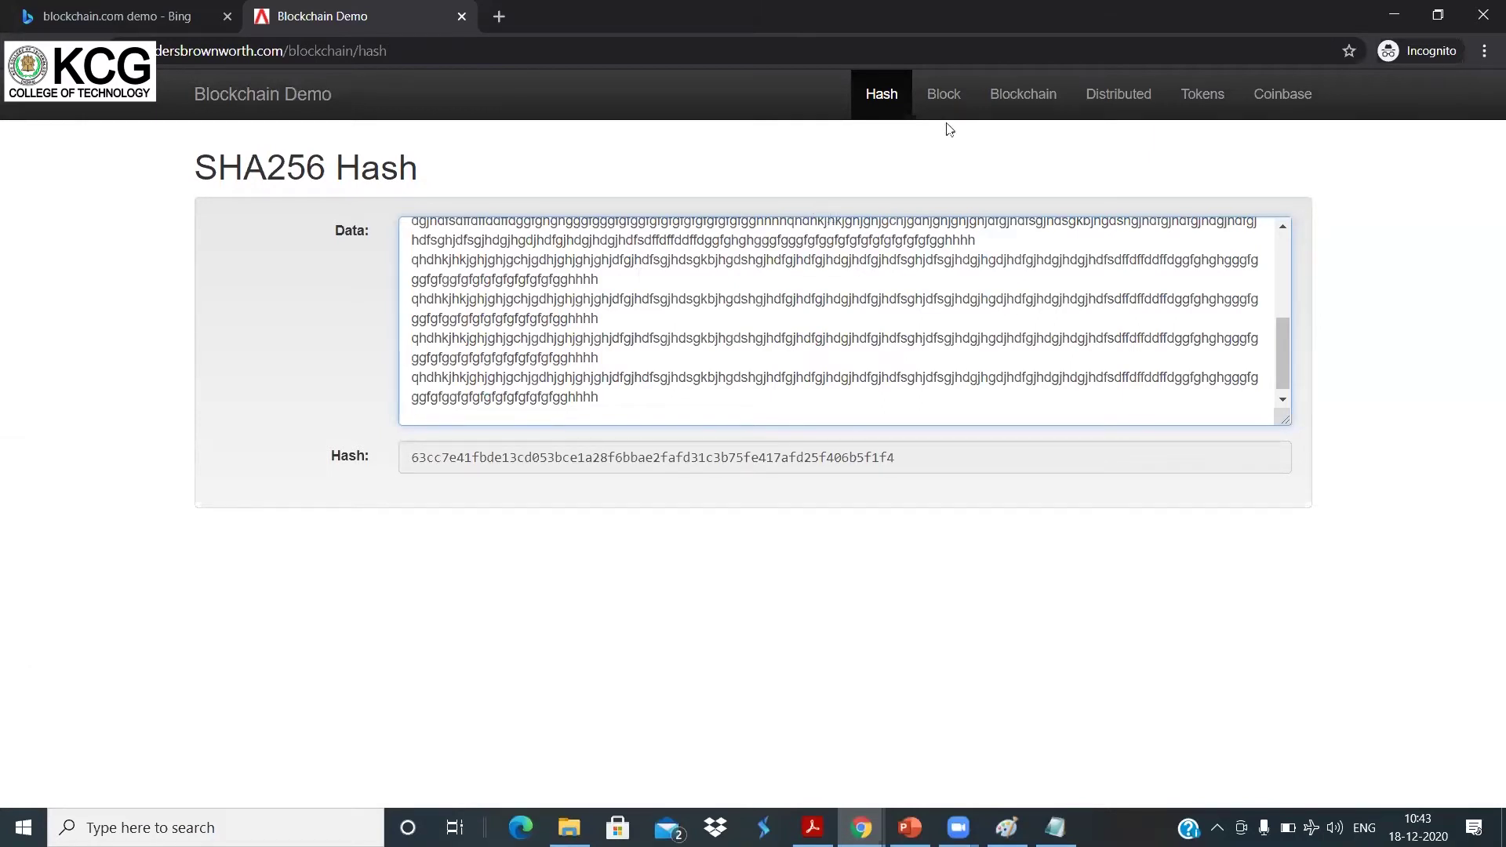
# - Open the Block demo and examine its block number, nonce, data and hash fields
pyautogui.click(942, 98)
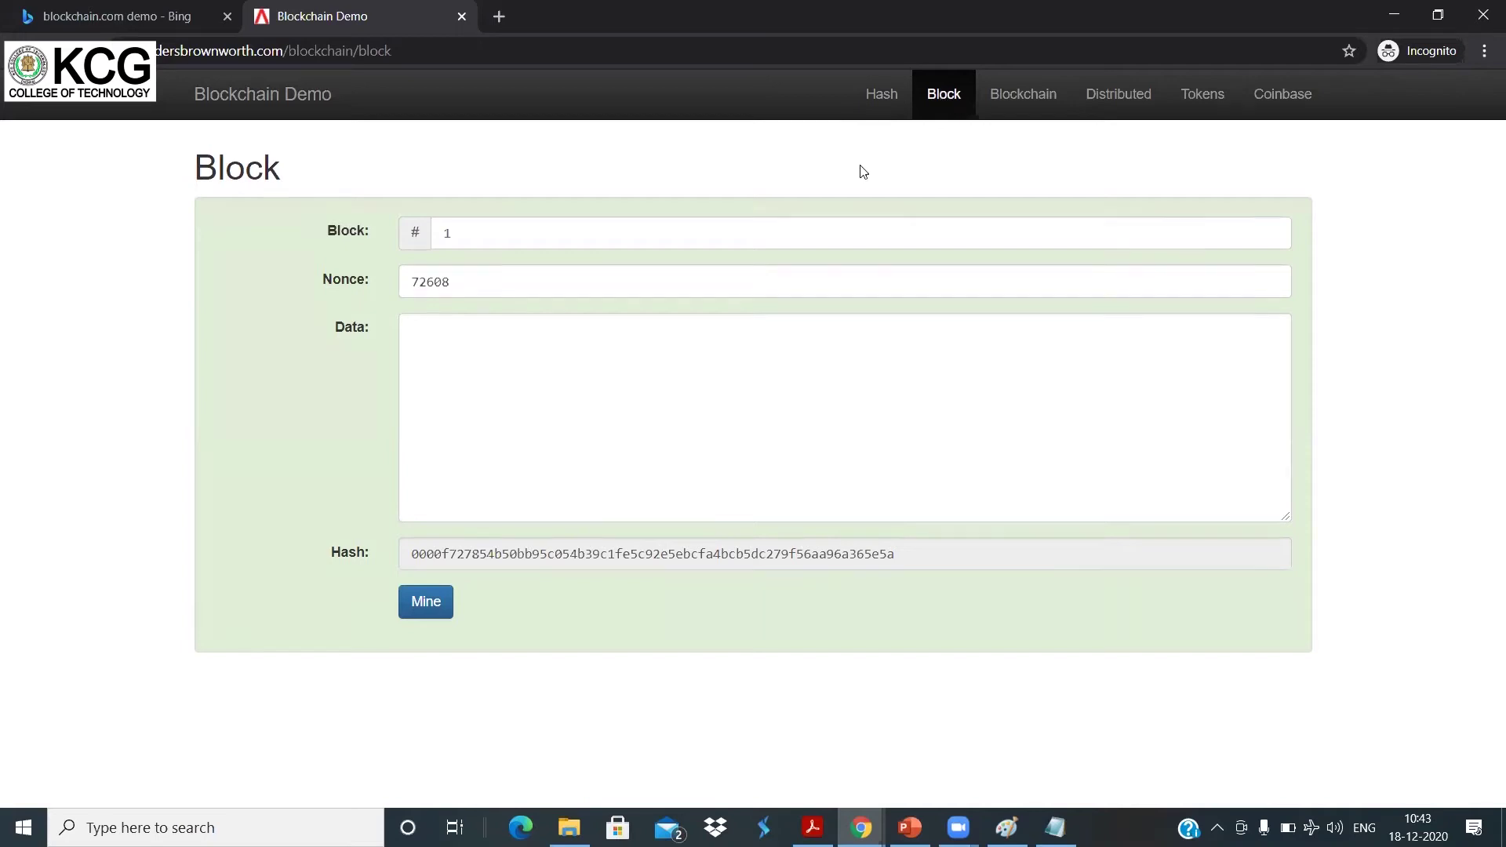
pyautogui.click(440, 233)
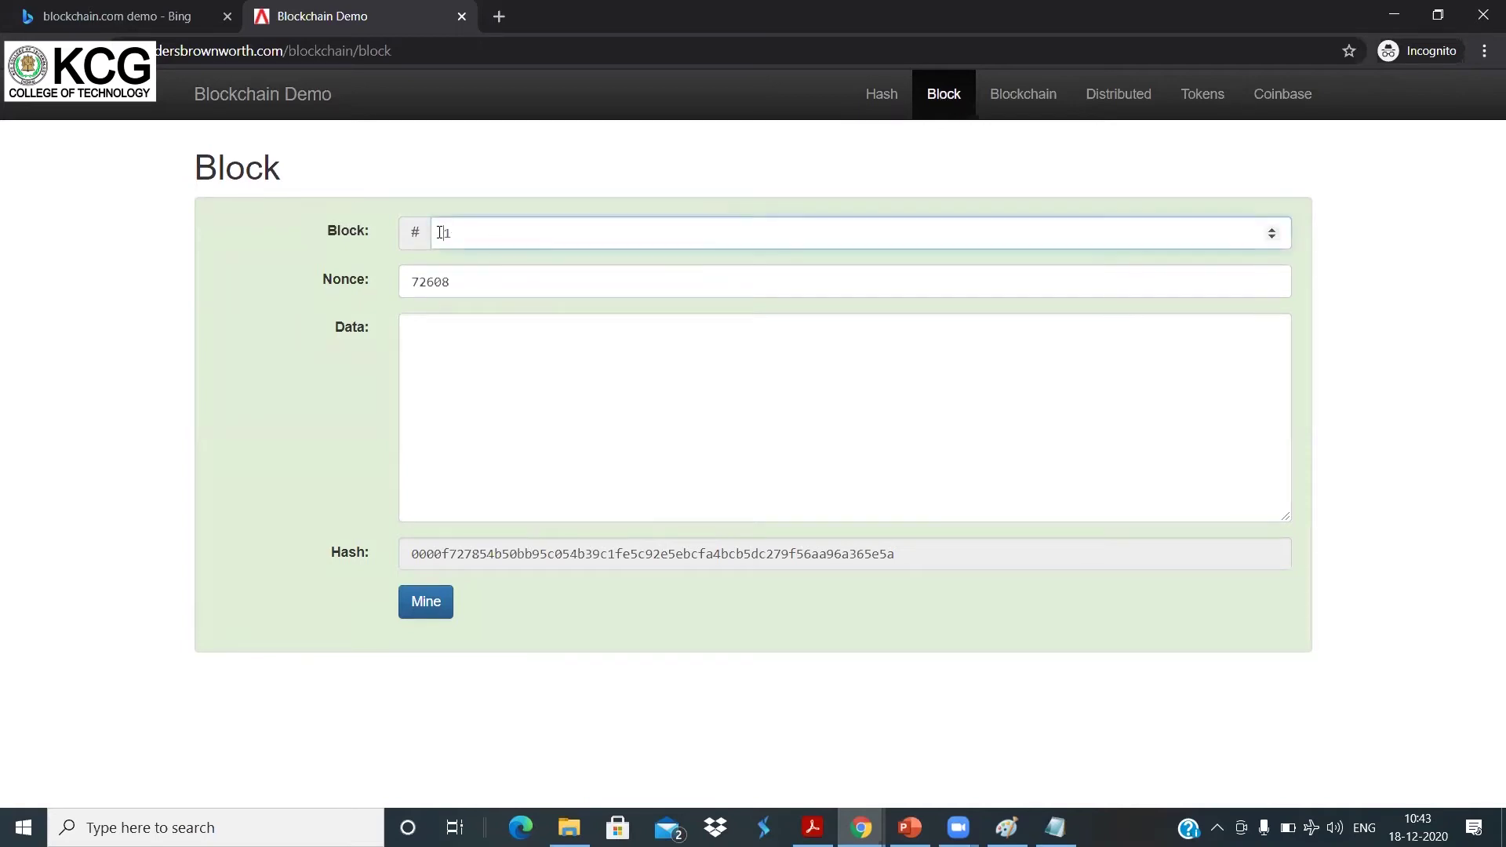
pyautogui.moveTo(450, 284); pyautogui.dragTo(408, 277)
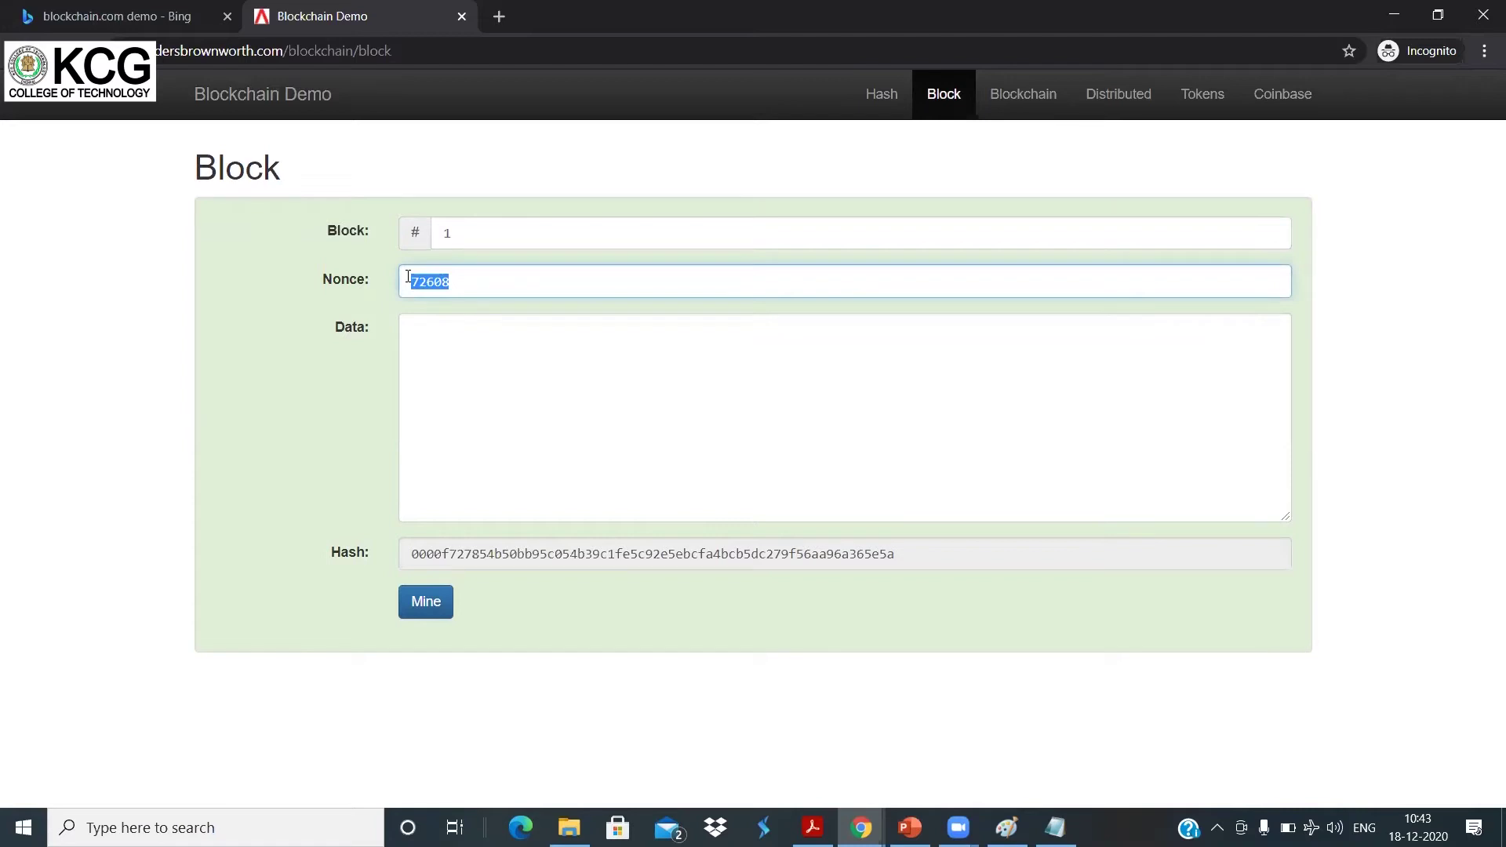
pyautogui.click(490, 411)
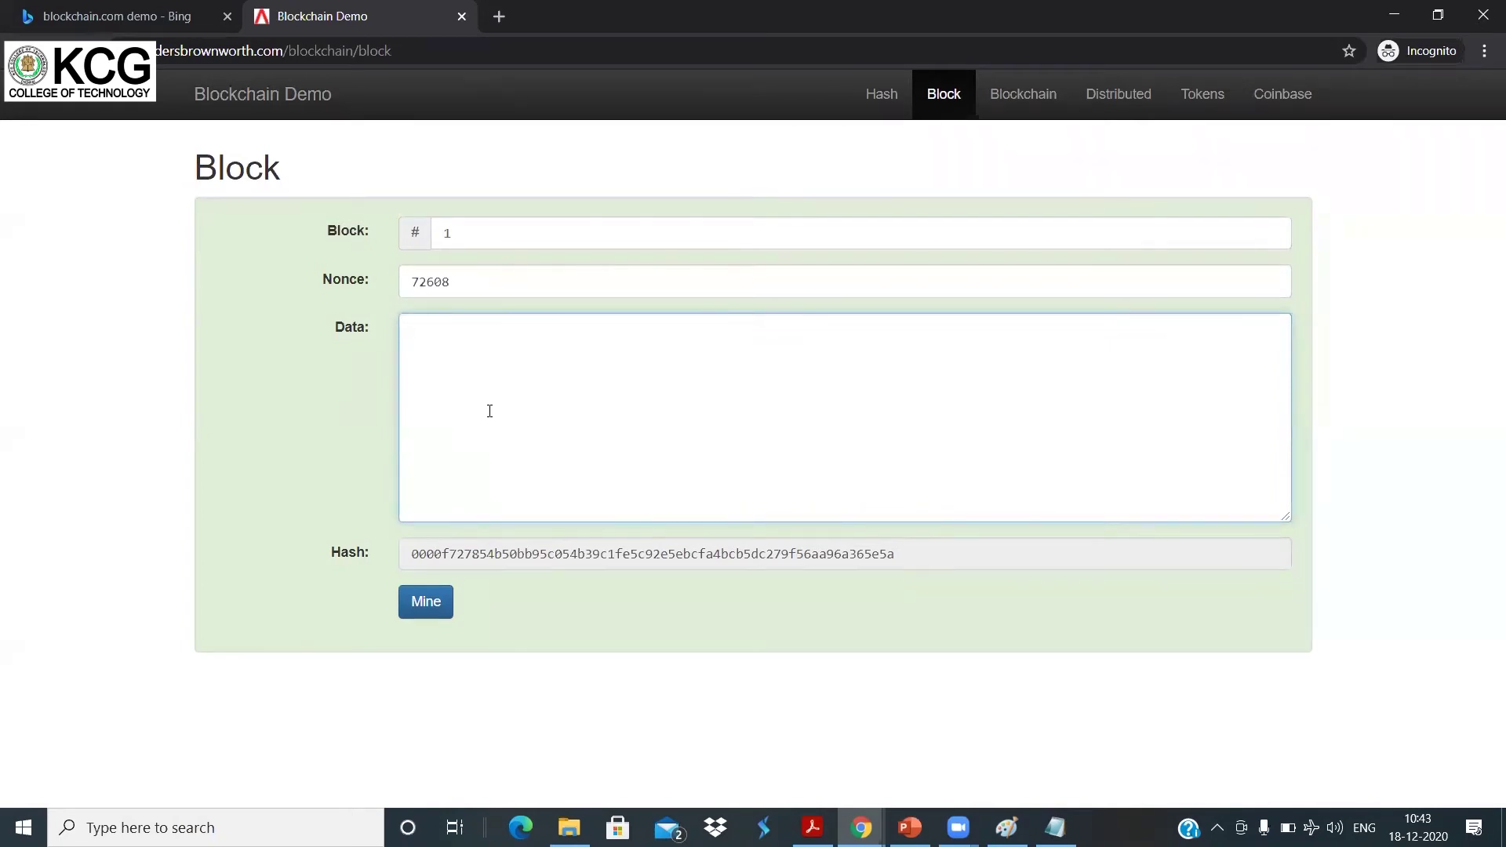
pyautogui.moveTo(471, 554); pyautogui.dragTo(774, 558)
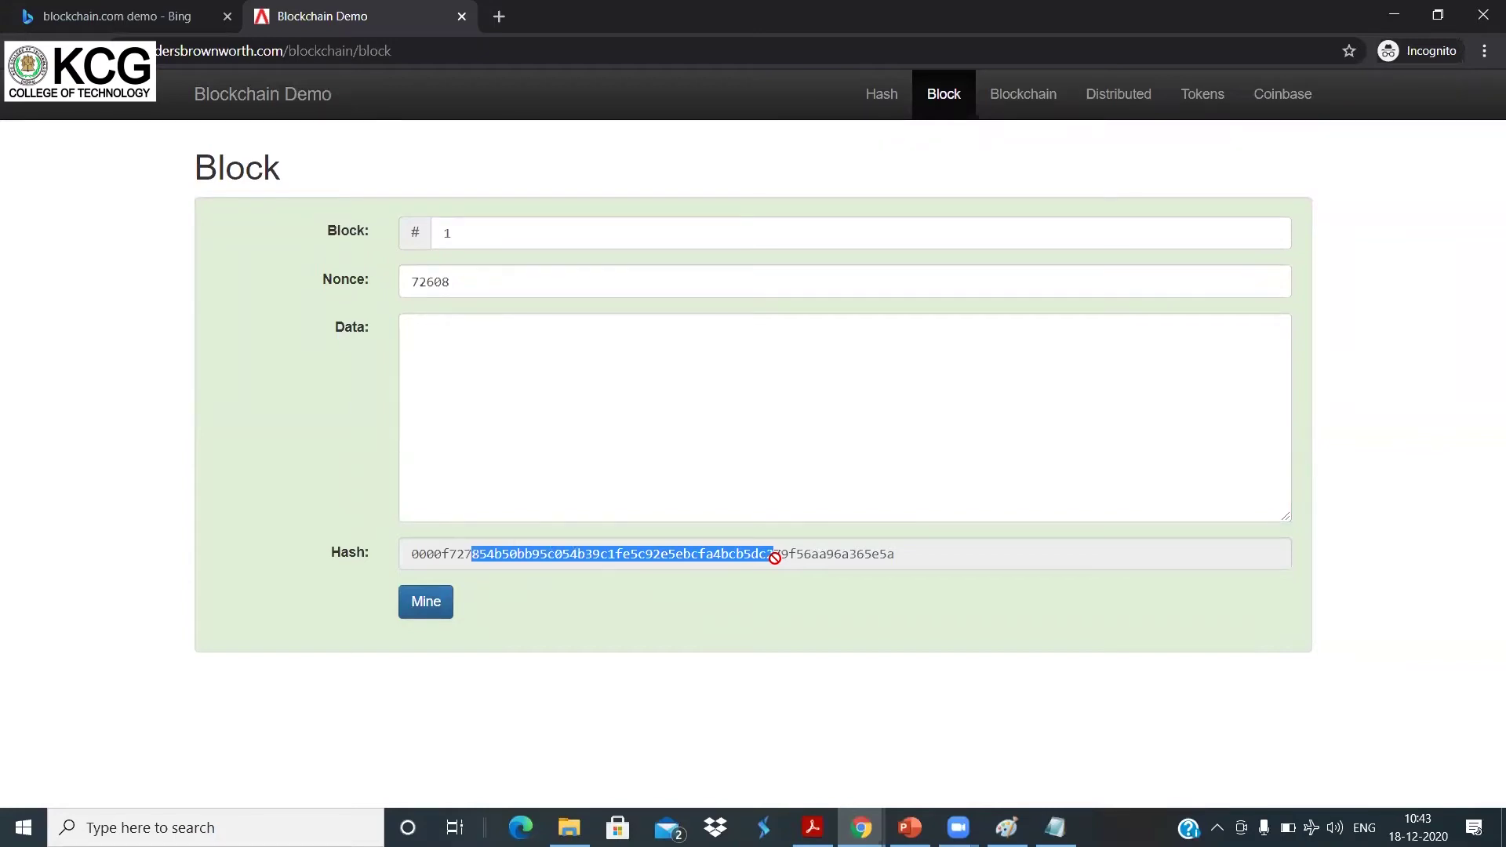
# - Examine the block's empty data, its nonce and its hash, highlighting the zeros at the start of the hash
pyautogui.click(562, 350)
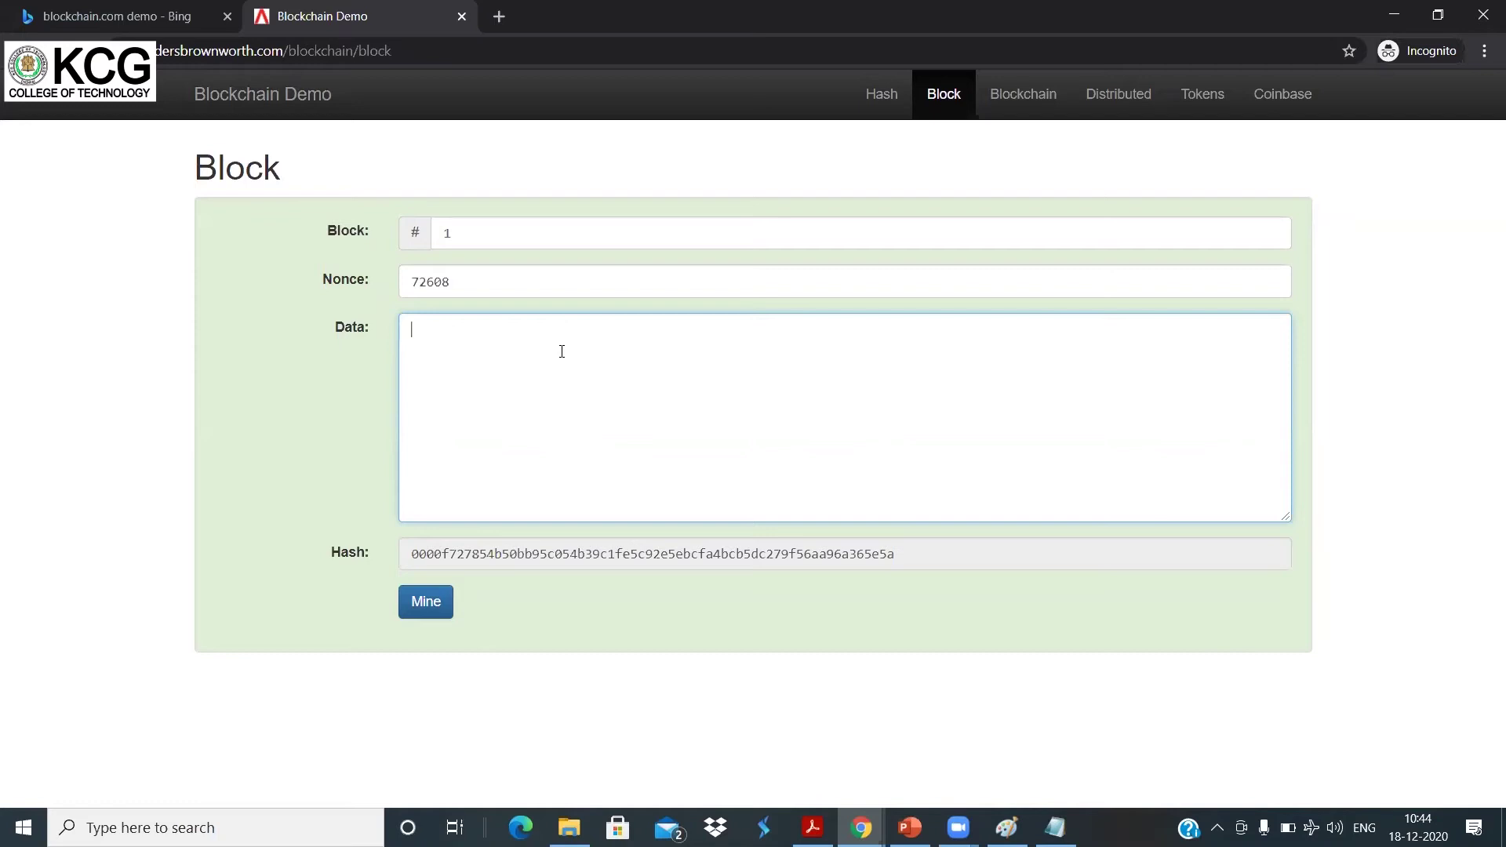
pyautogui.moveTo(419, 554); pyautogui.dragTo(708, 554)
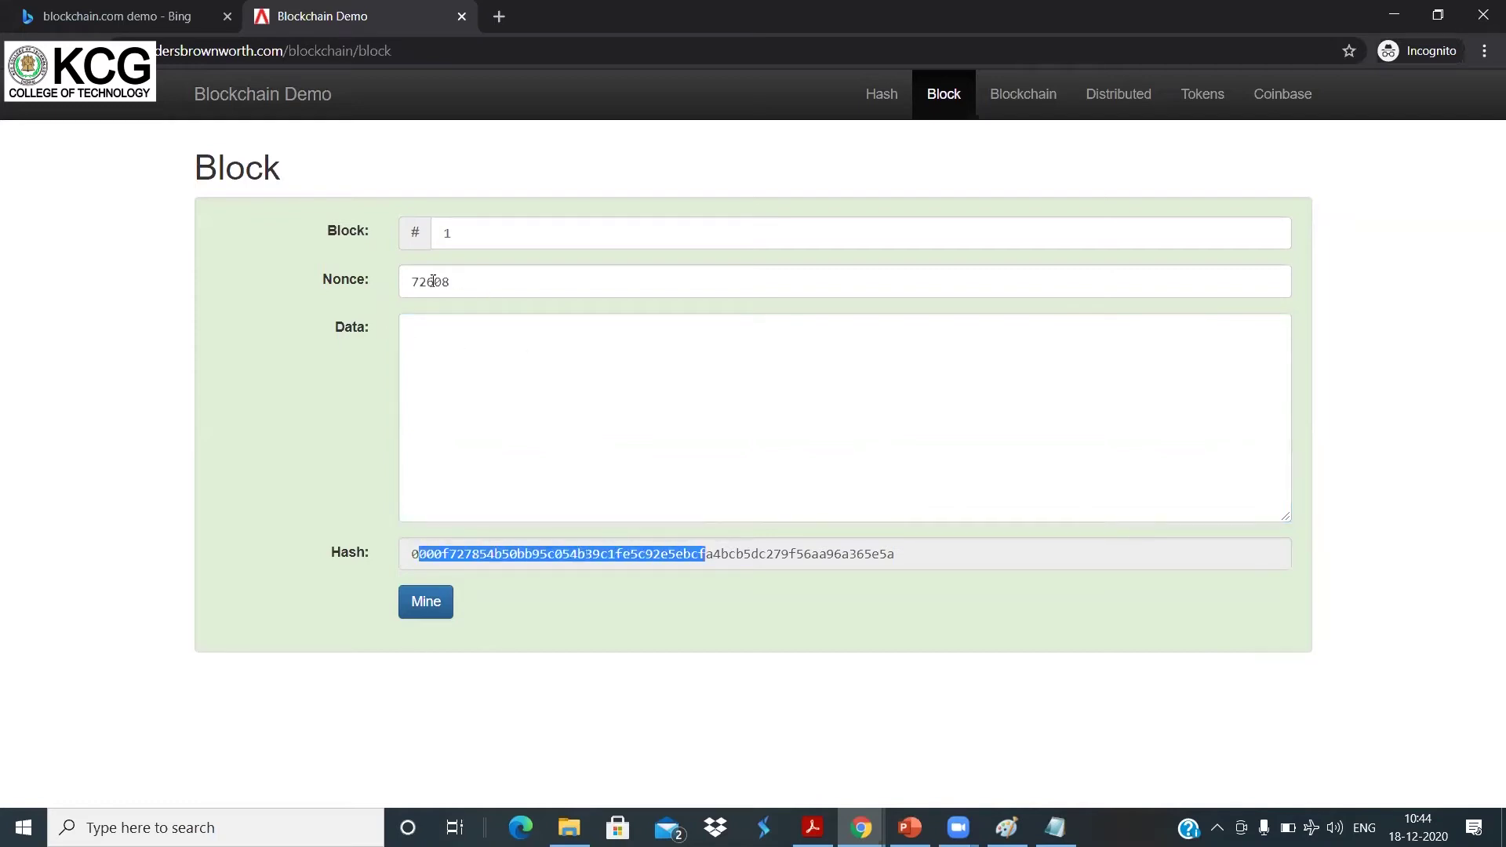
pyautogui.moveTo(413, 281); pyautogui.dragTo(524, 284)
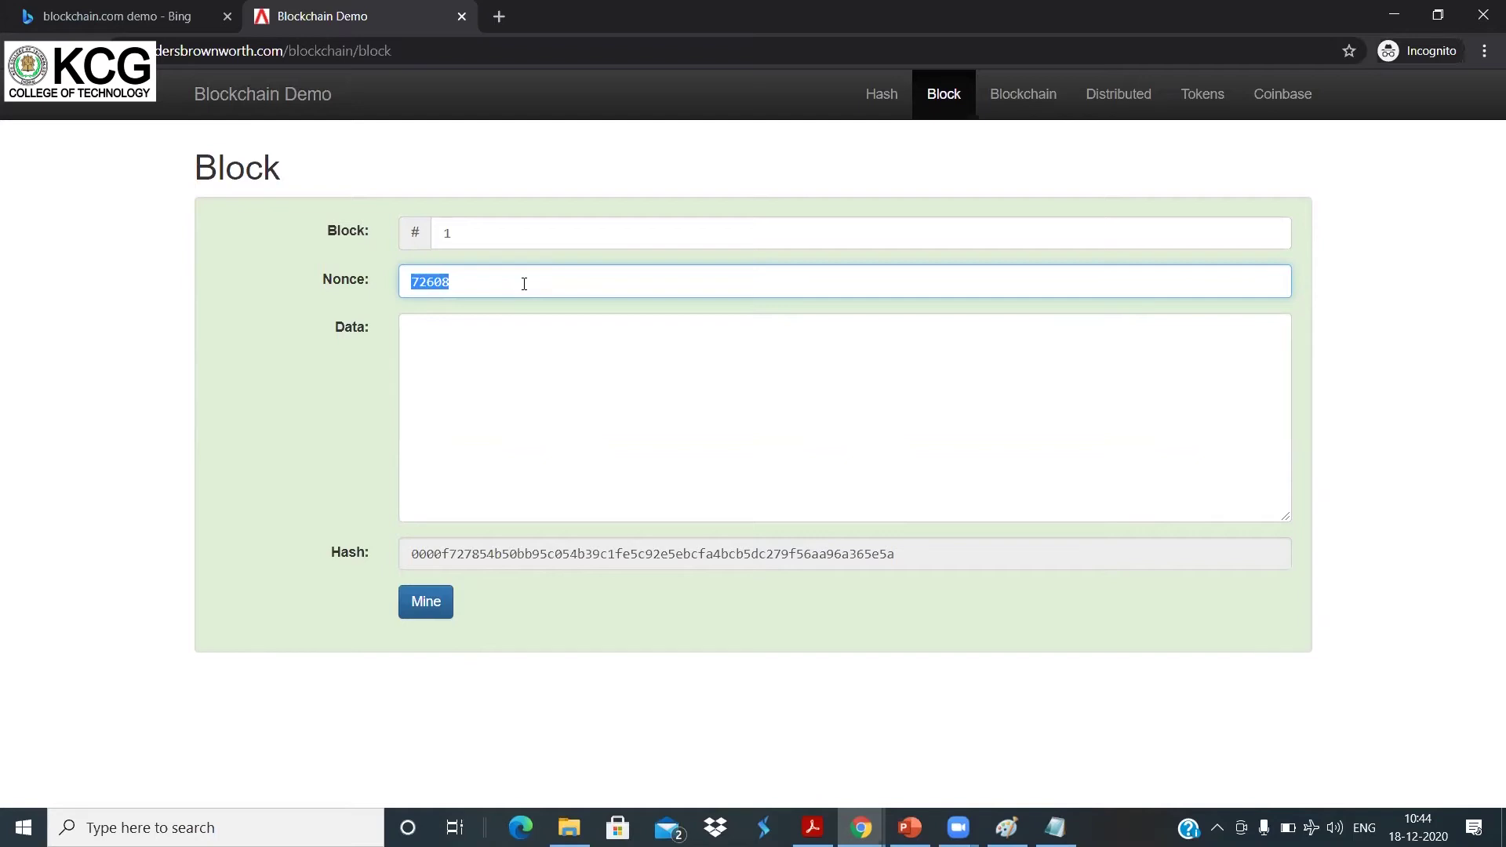
pyautogui.click(524, 284)
pyautogui.click(427, 369)
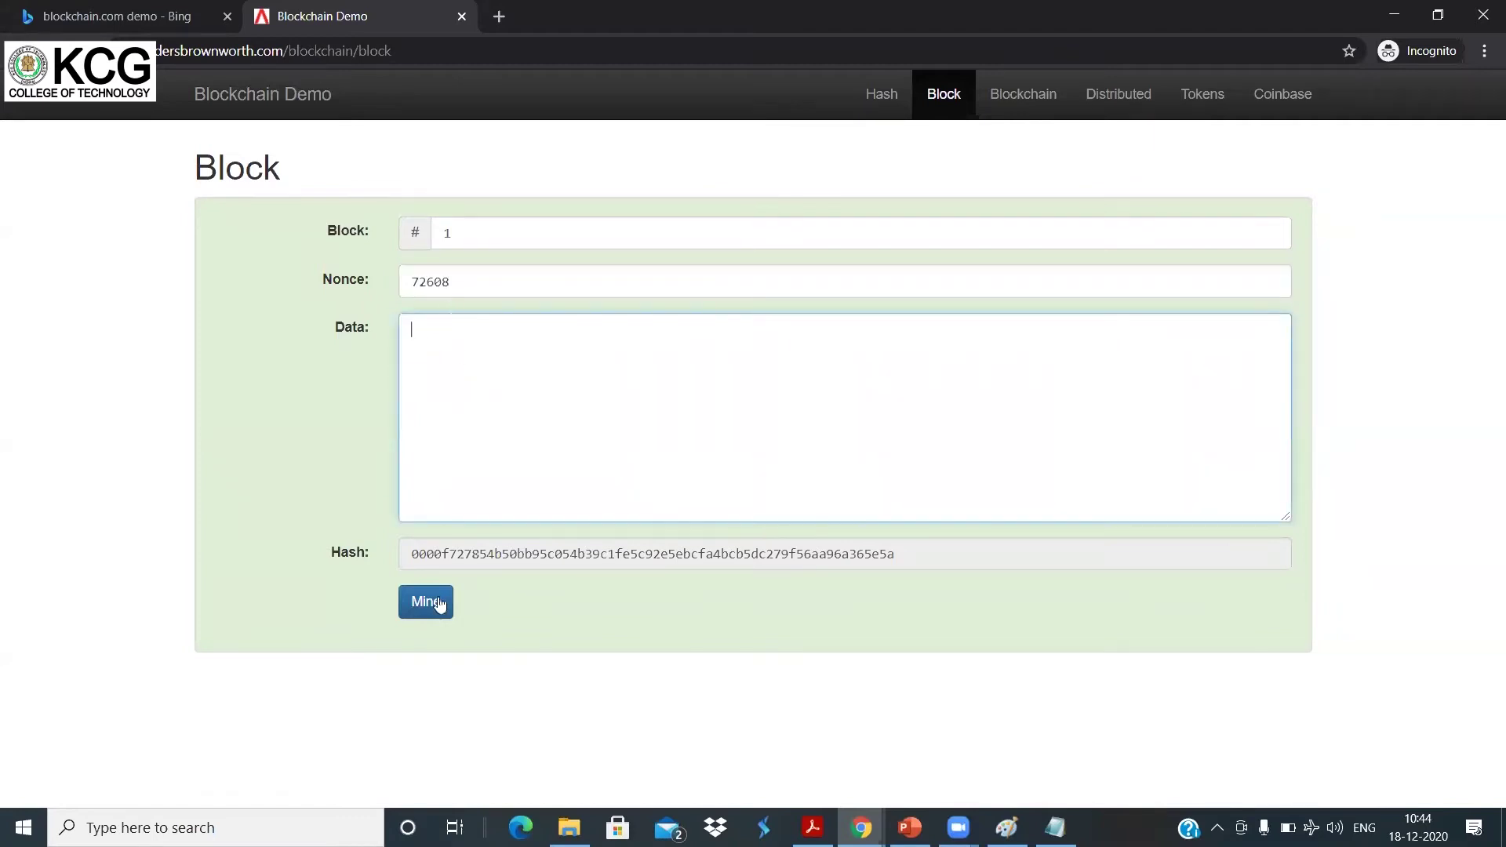
pyautogui.moveTo(403, 554); pyautogui.dragTo(900, 552)
pyautogui.click(900, 552)
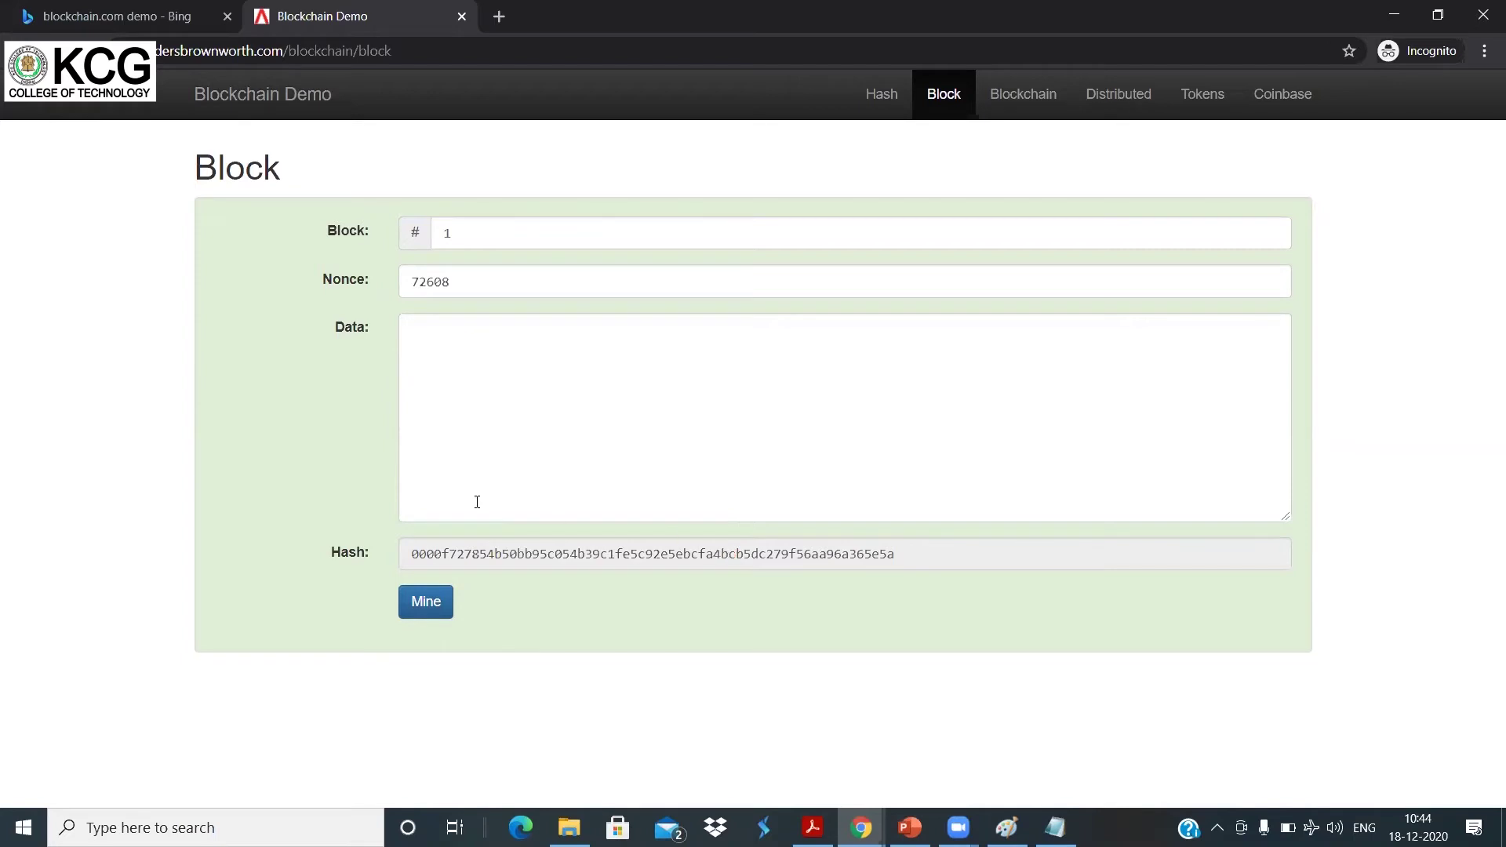
pyautogui.moveTo(409, 557); pyautogui.dragTo(444, 557)
# - Open the blockchain.com website in a new browser tab
pyautogui.hotkey('ctrl', 't')
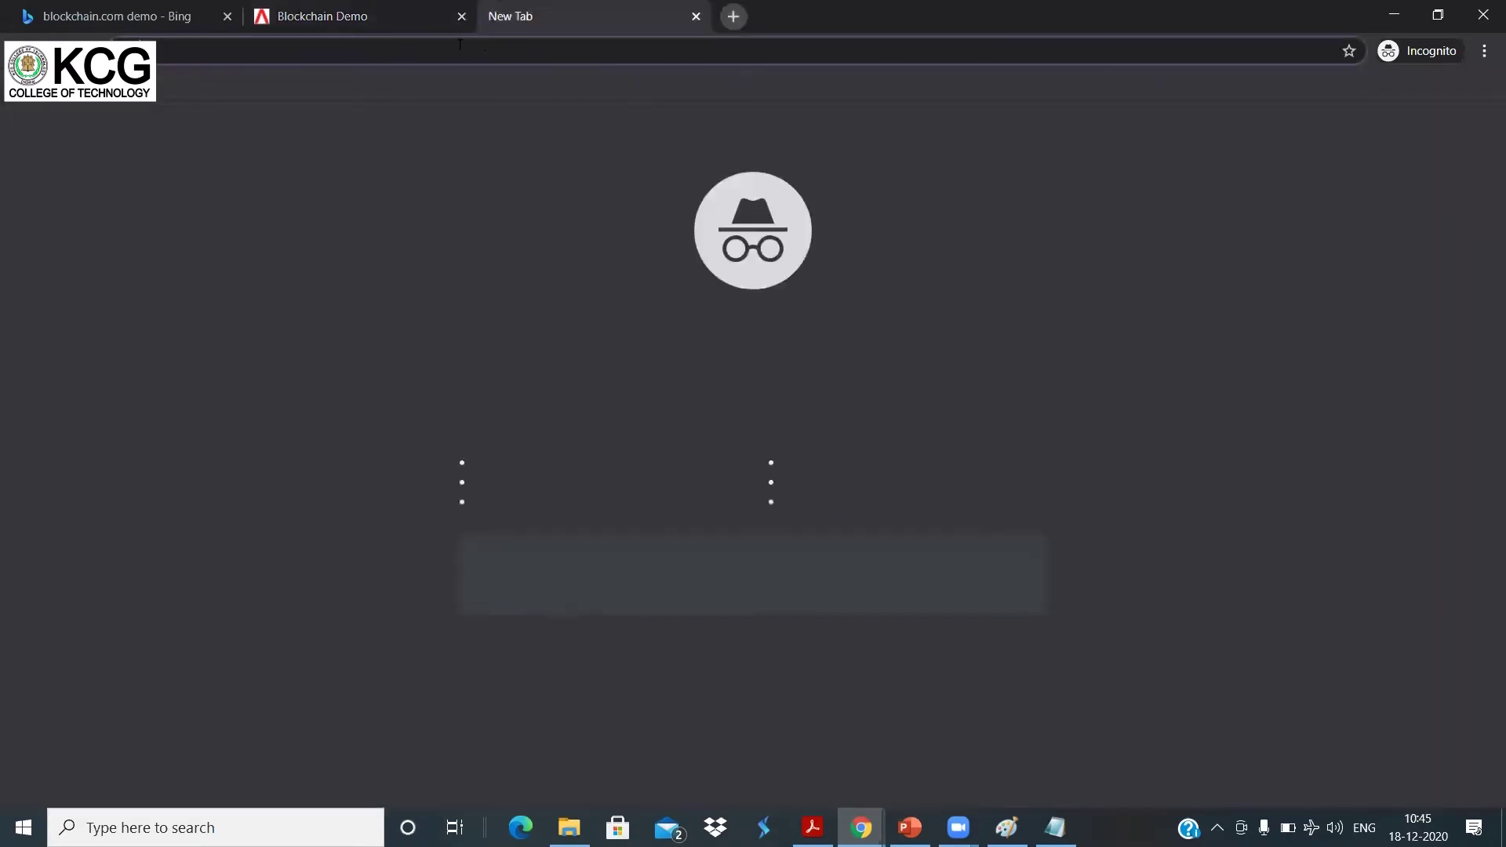
pyautogui.write('bl')
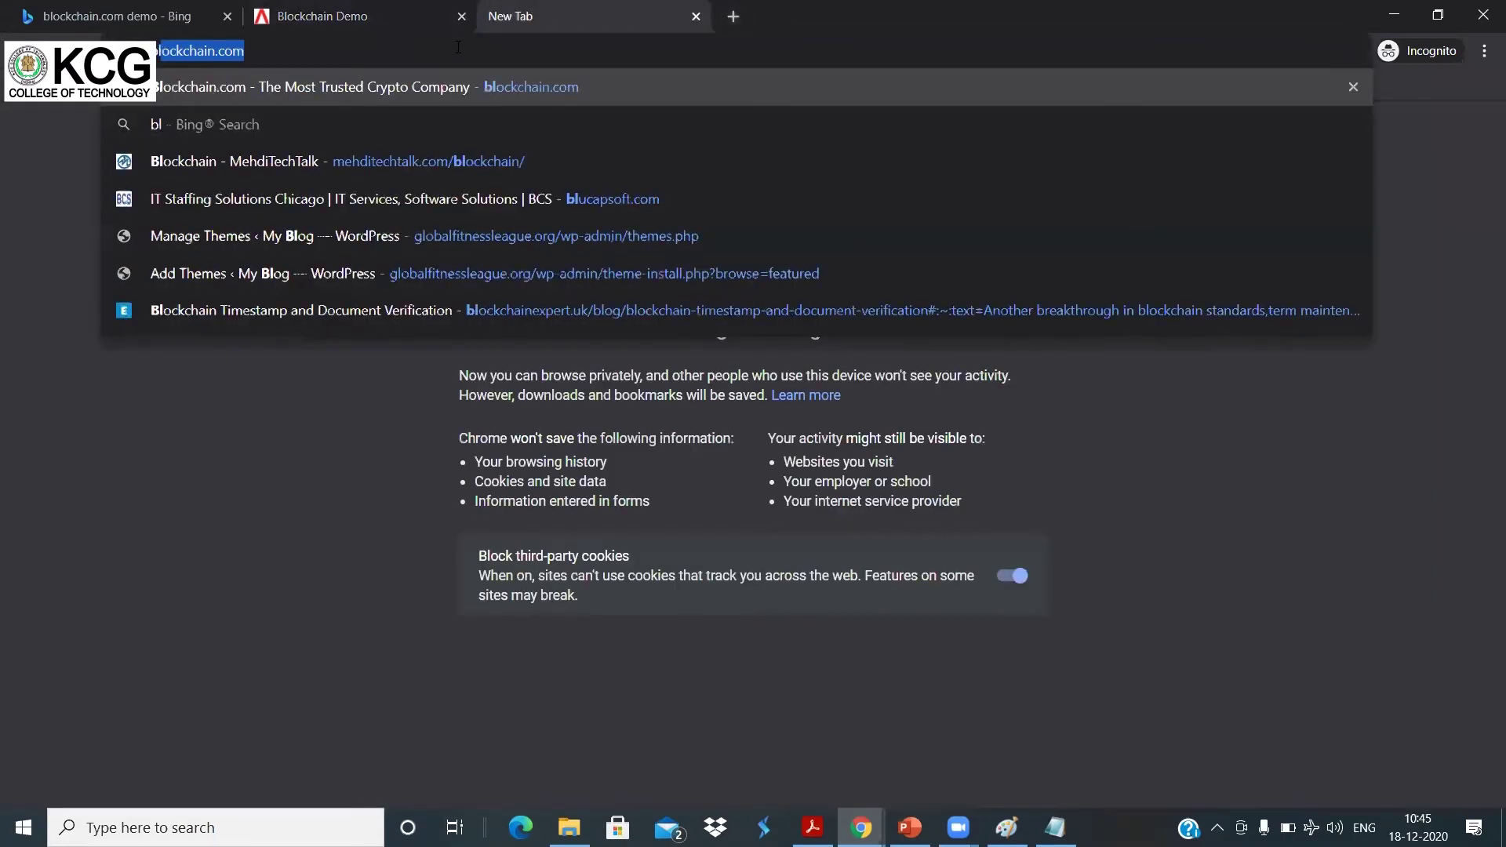
pyautogui.press('Return')
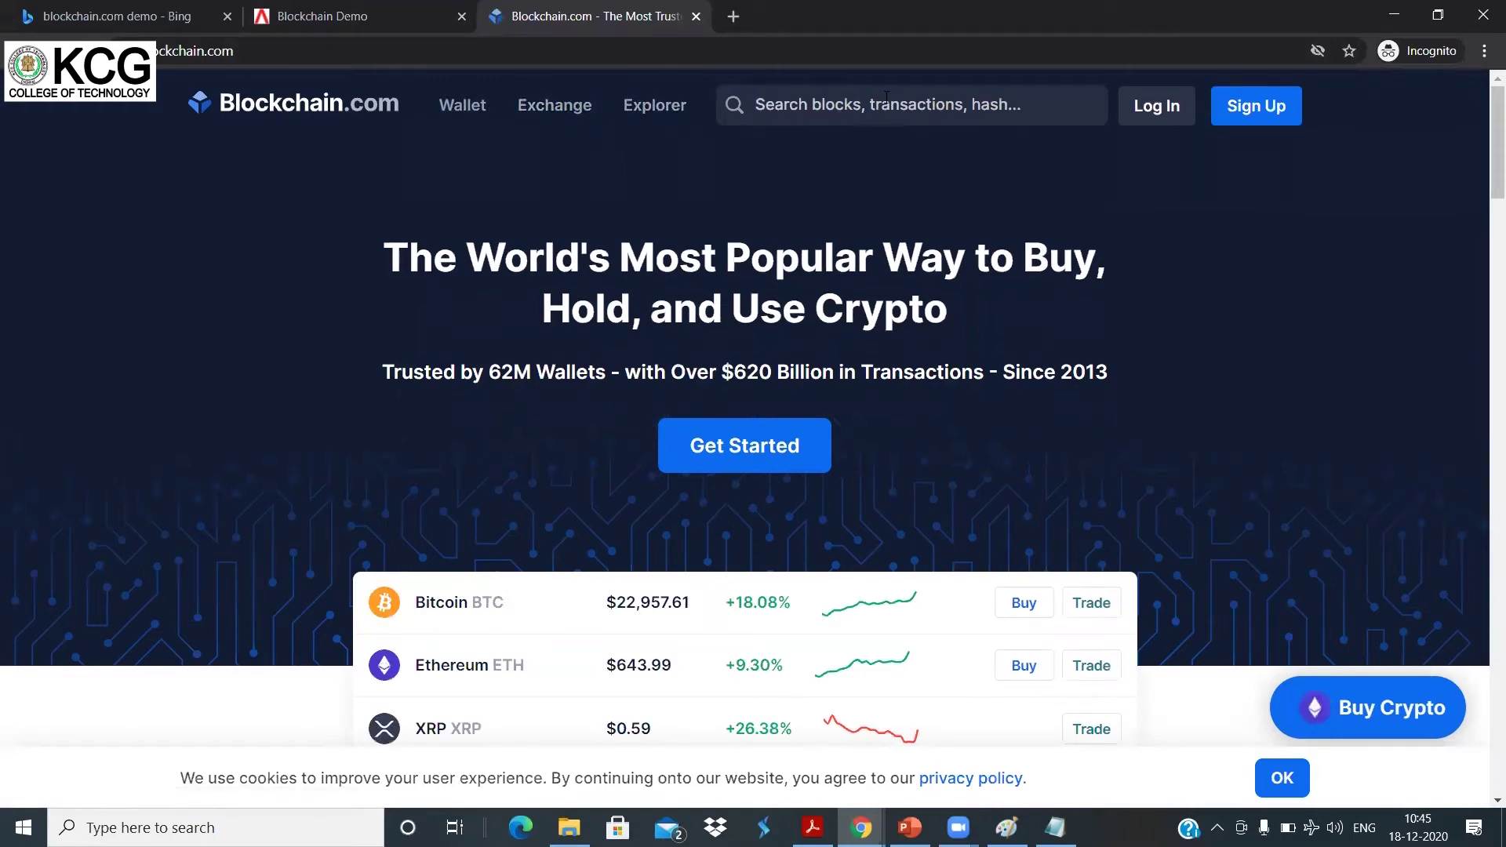
# - Search the blockchain.com explorer for block 0 and open the BTC block result
pyautogui.write('0')
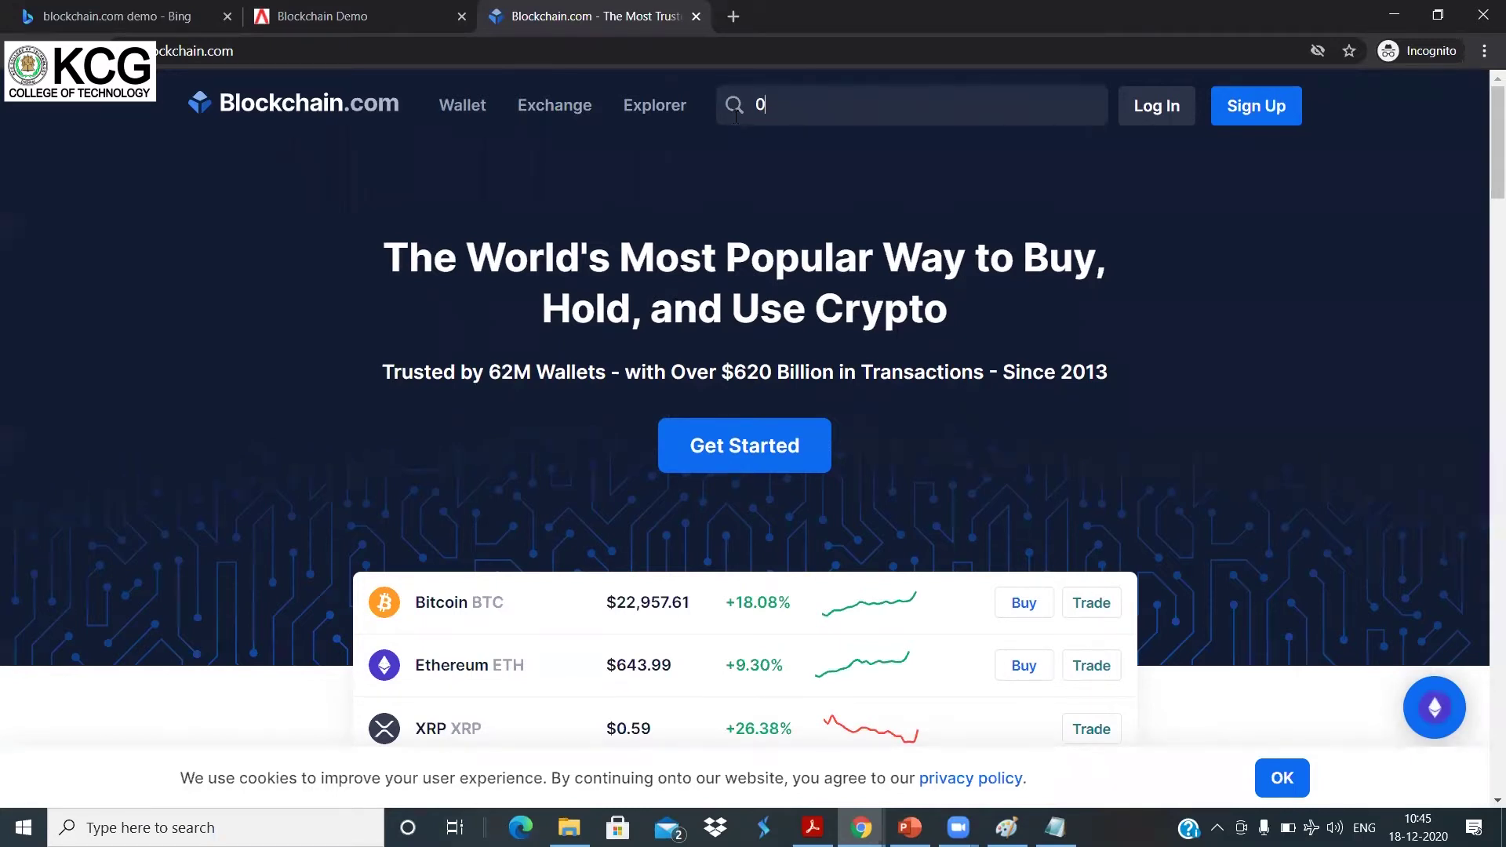
pyautogui.press('Return')
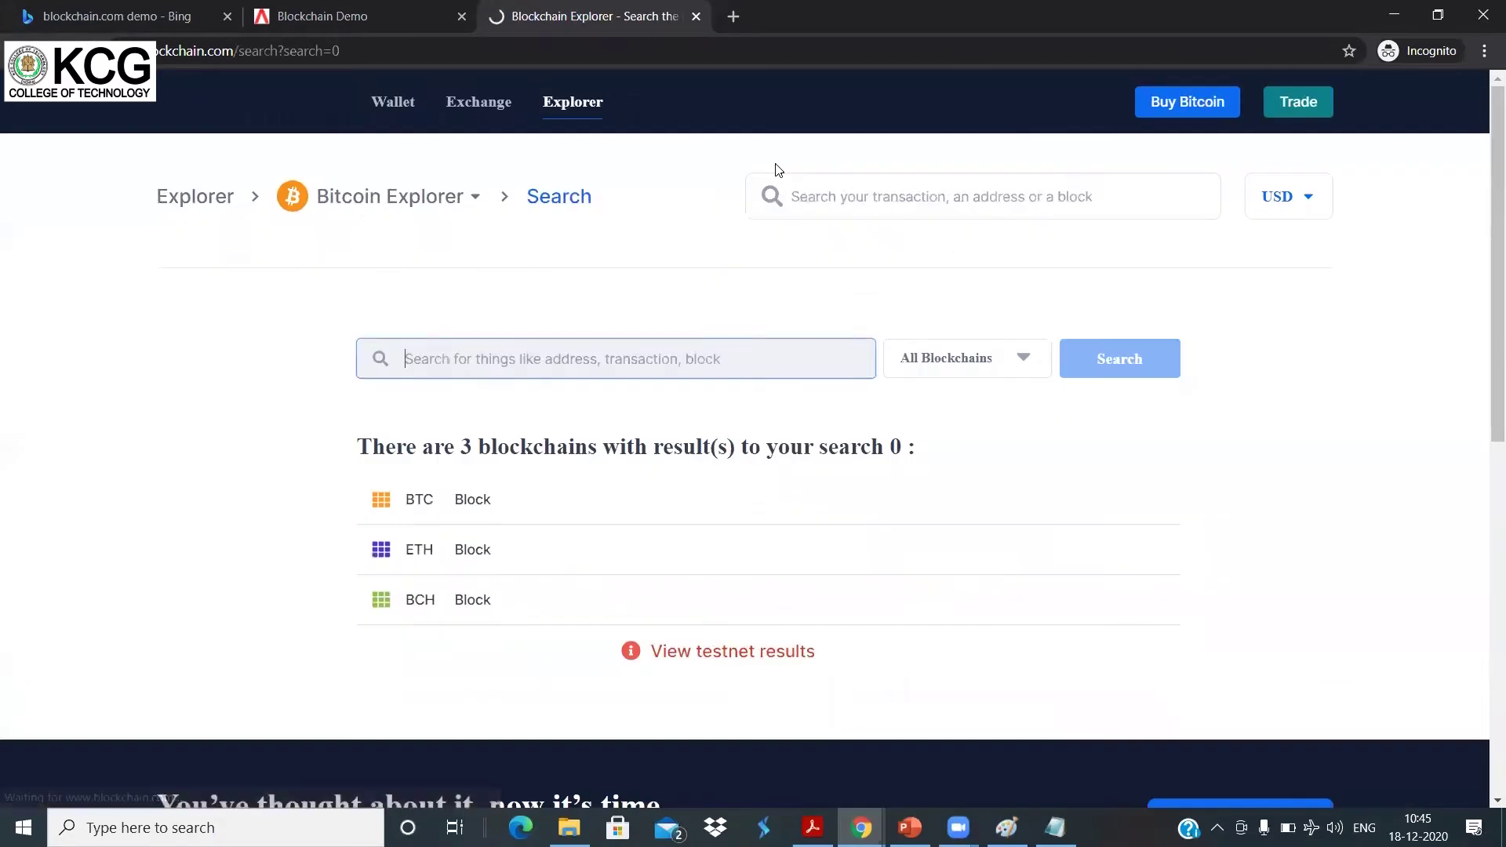
pyautogui.scroll(-2, 504, 244)
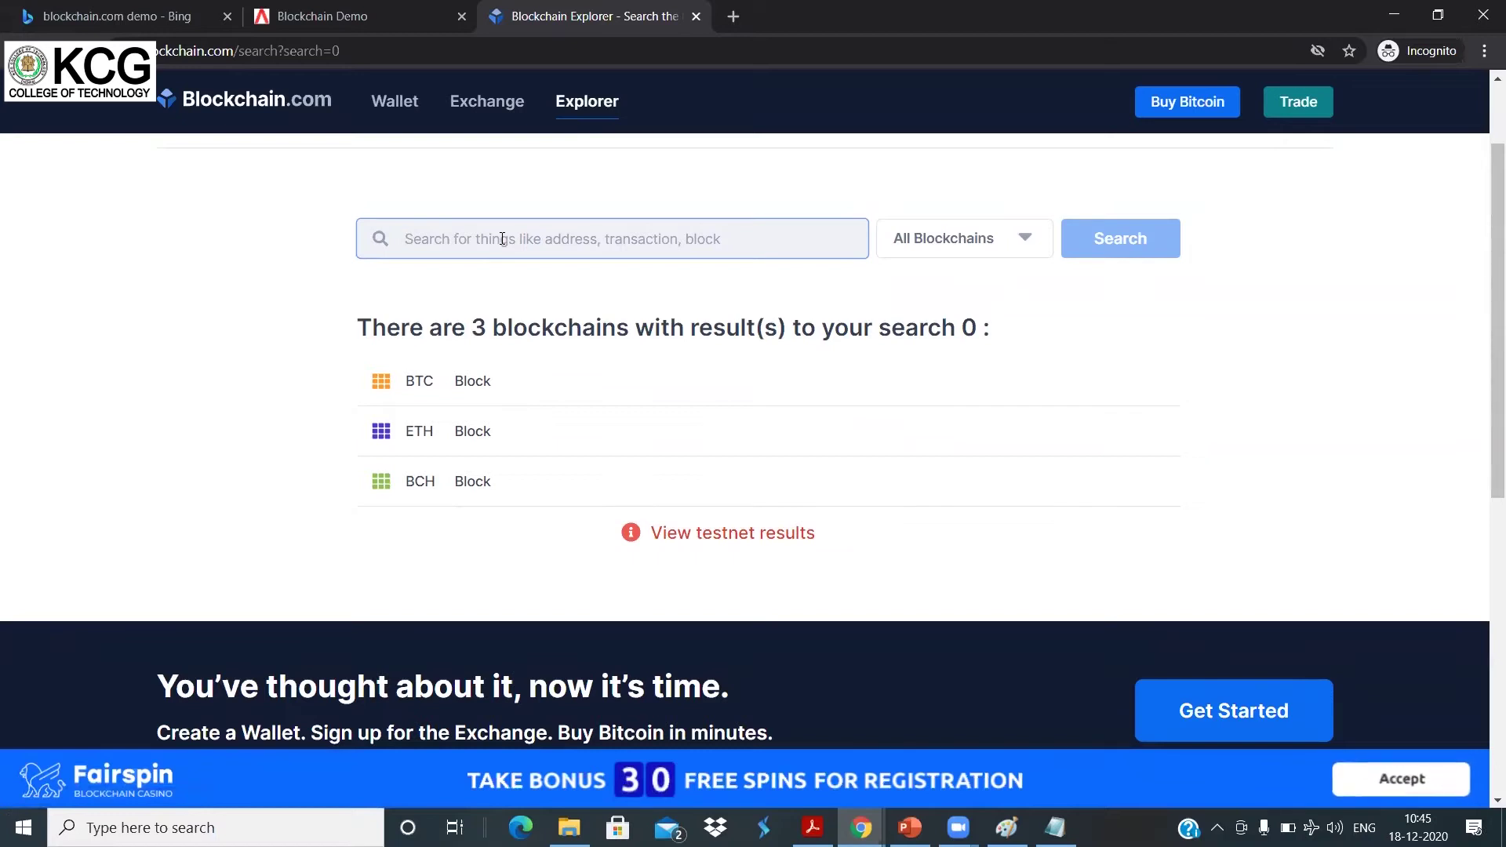
pyautogui.click(470, 386)
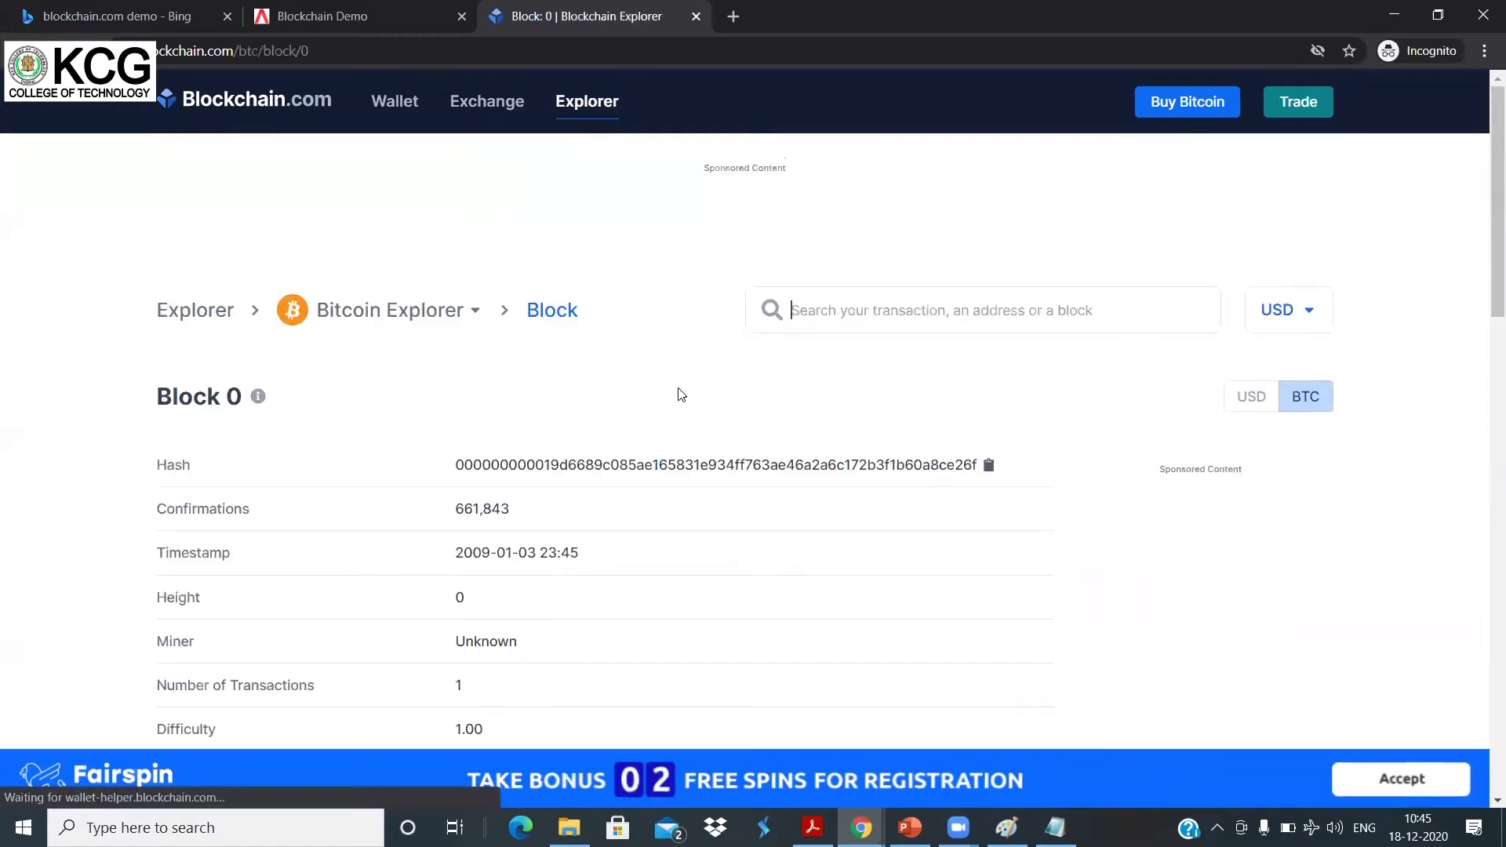
# - Examine the hash of Bitcoin block 0, highlighting the run of zeros it begins with
pyautogui.scroll(-1, 676, 394)
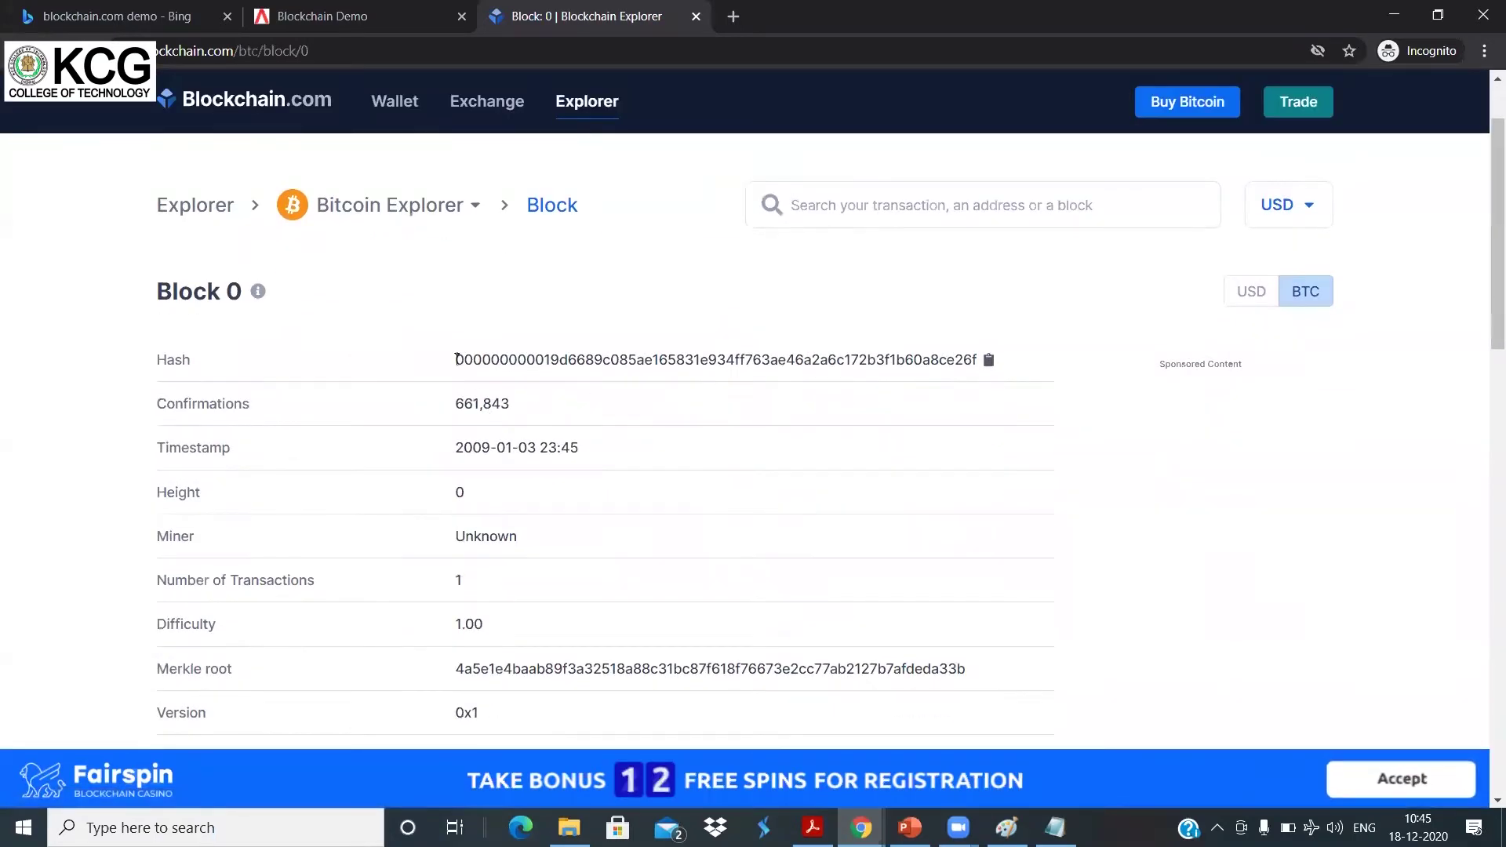
pyautogui.moveTo(456, 359); pyautogui.dragTo(544, 359)
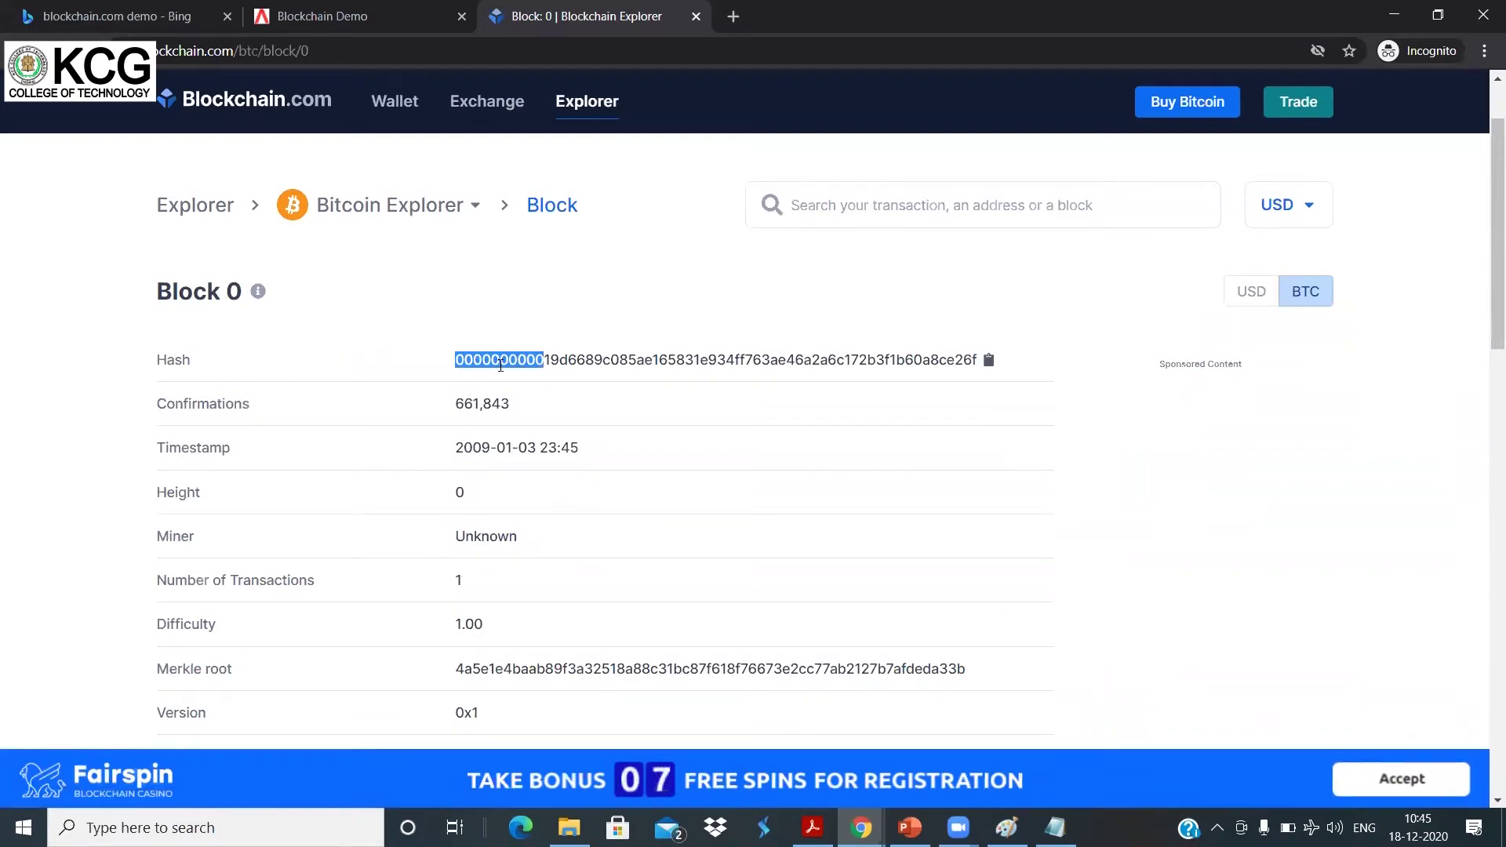
pyautogui.click(549, 360)
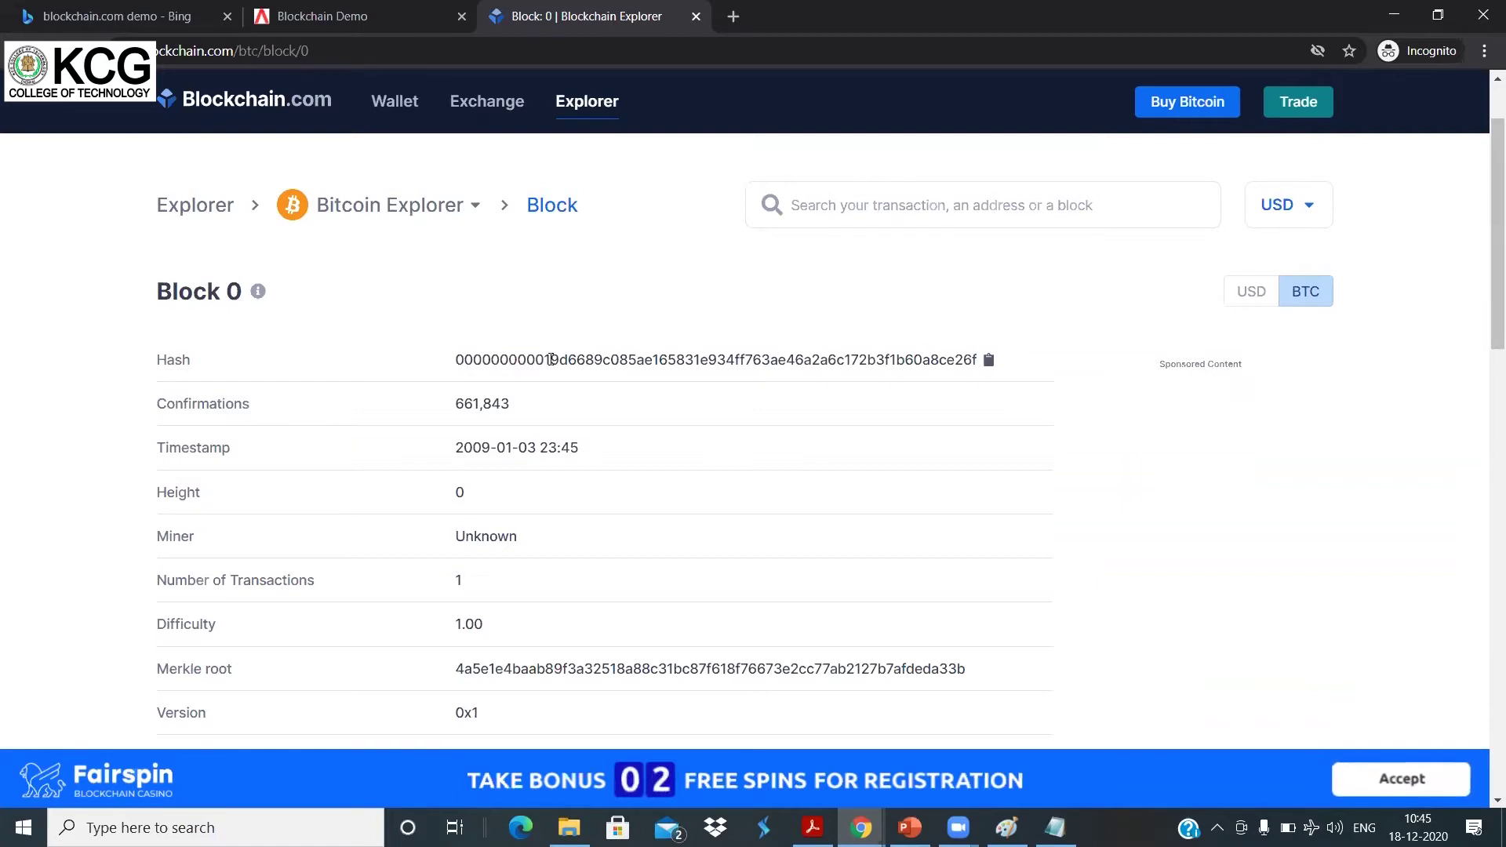
pyautogui.moveTo(551, 359); pyautogui.dragTo(473, 359)
pyautogui.doubleClick(459, 359)
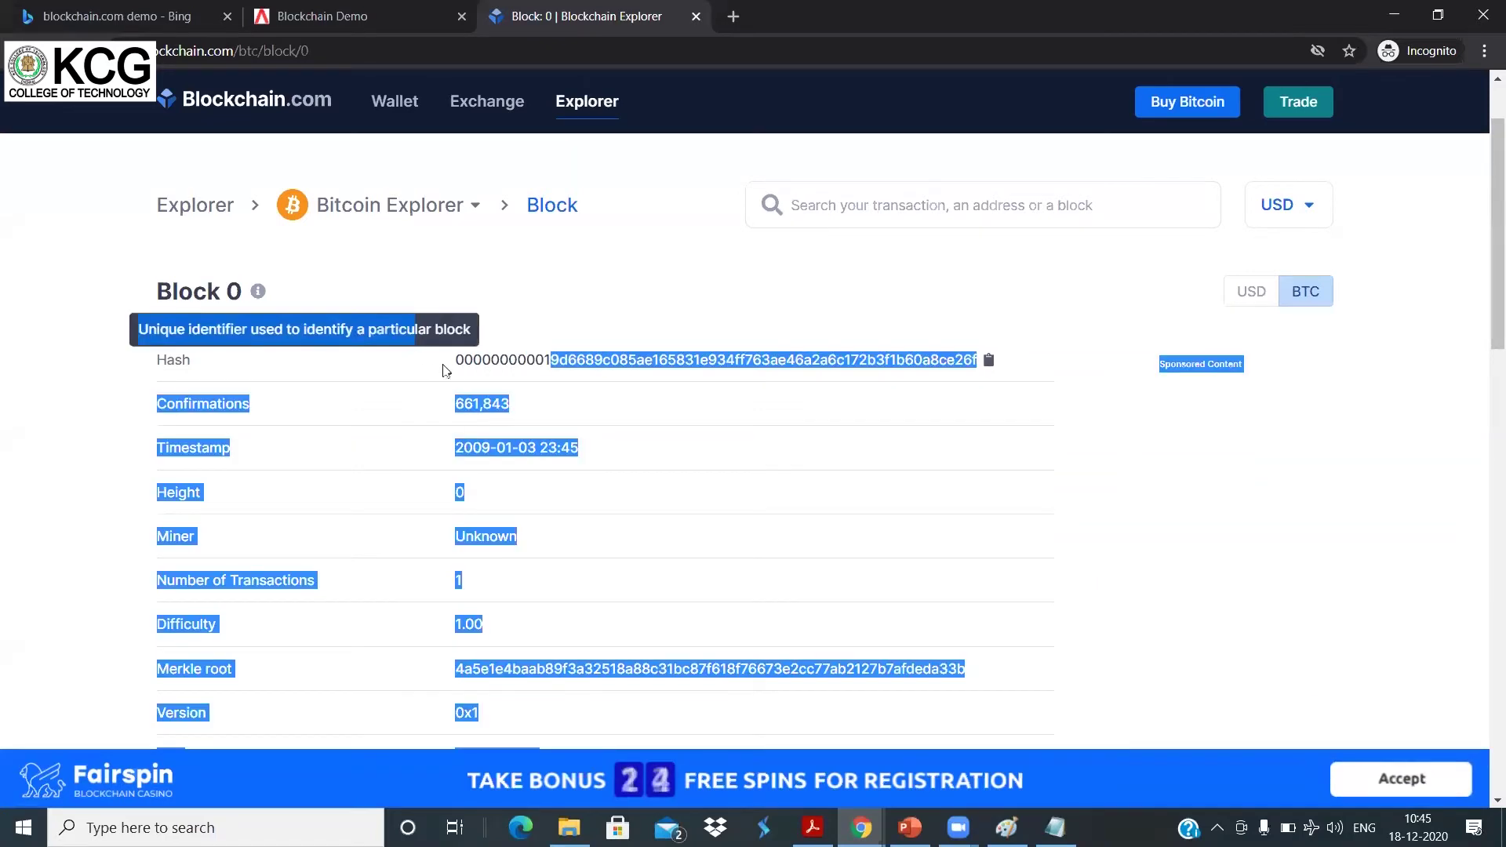
pyautogui.click(459, 357)
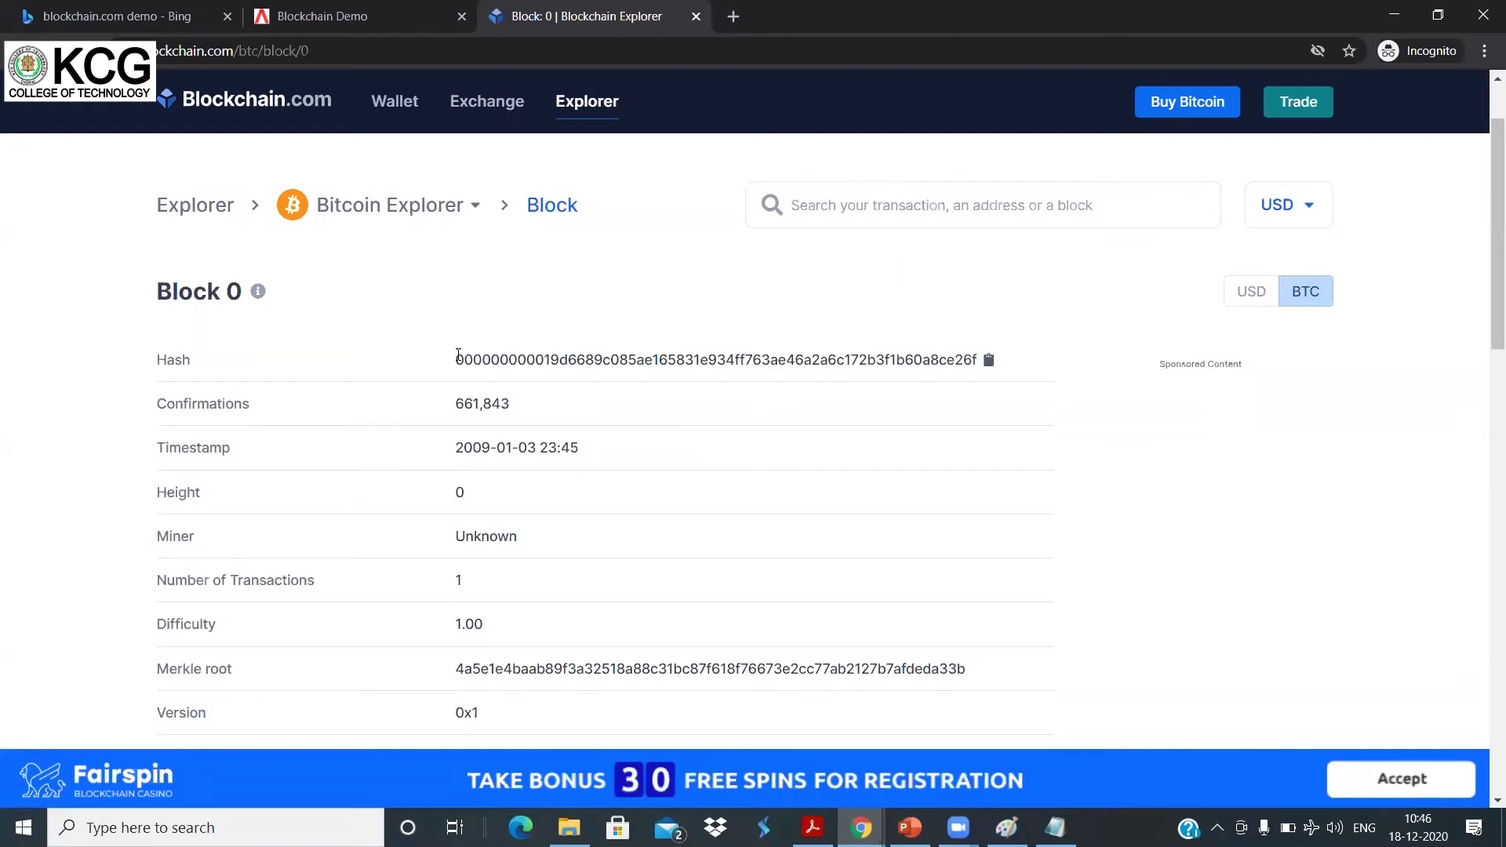
pyautogui.moveTo(550, 360); pyautogui.dragTo(455, 360)
pyautogui.click(604, 354)
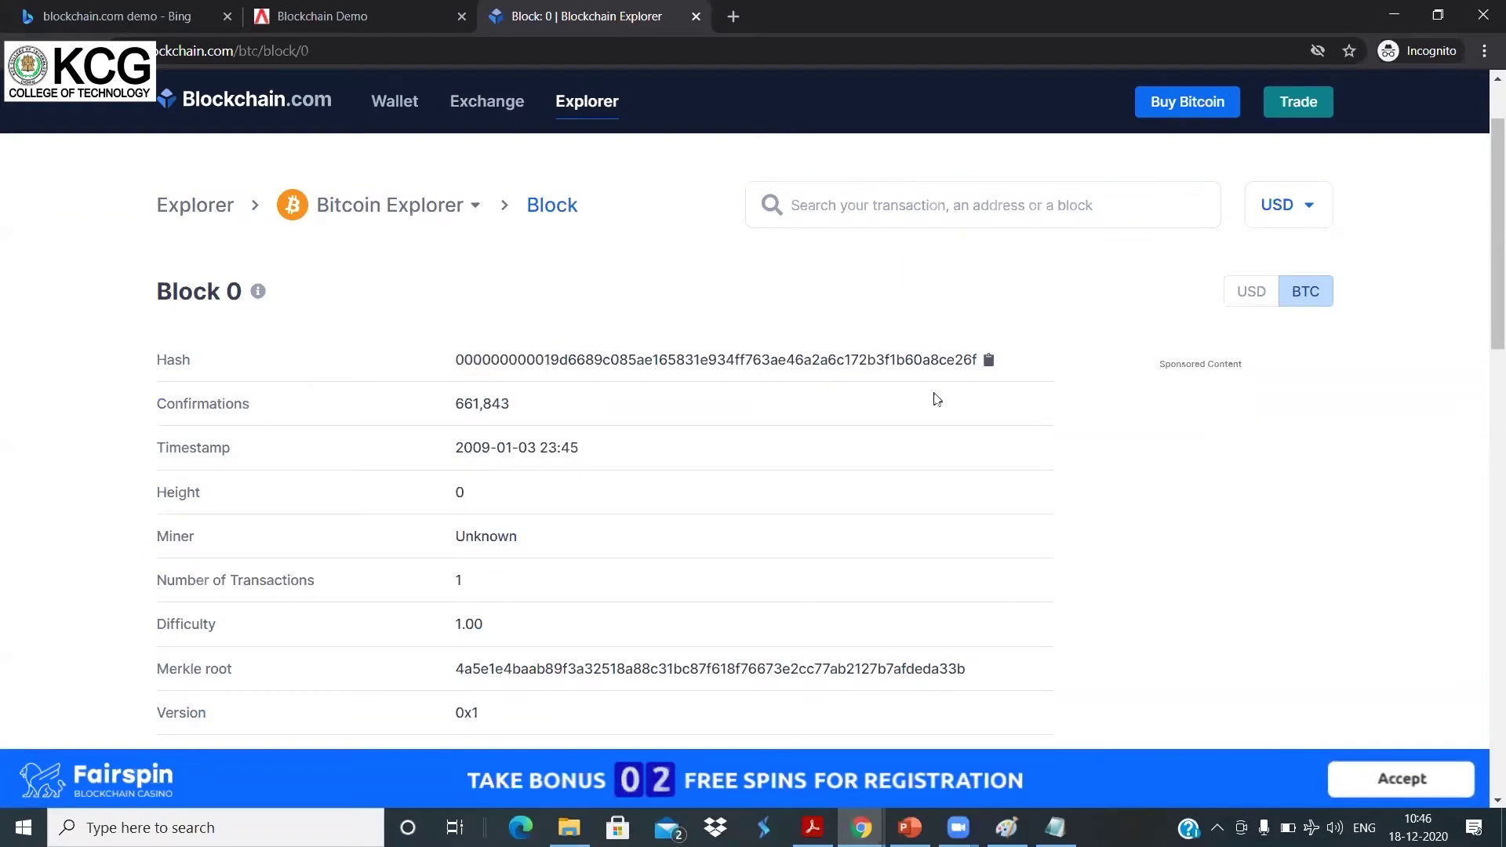
# - Highlight the Merkle root of Bitcoin block 0 and compare it with the leading zeros of the block hash
pyautogui.moveTo(985, 373); pyautogui.dragTo(969, 363)
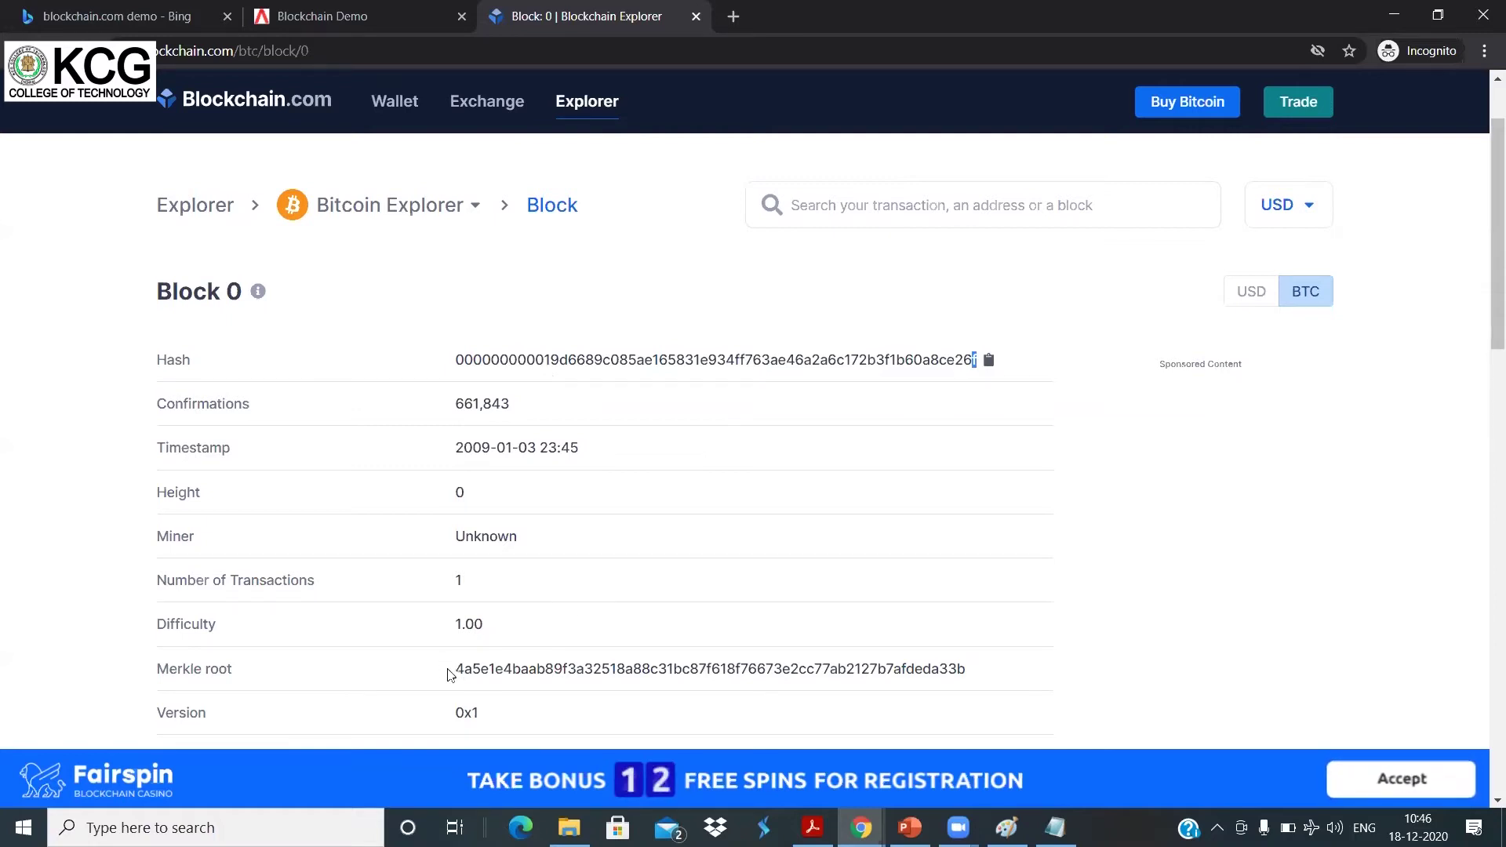
pyautogui.moveTo(449, 675); pyautogui.dragTo(978, 683)
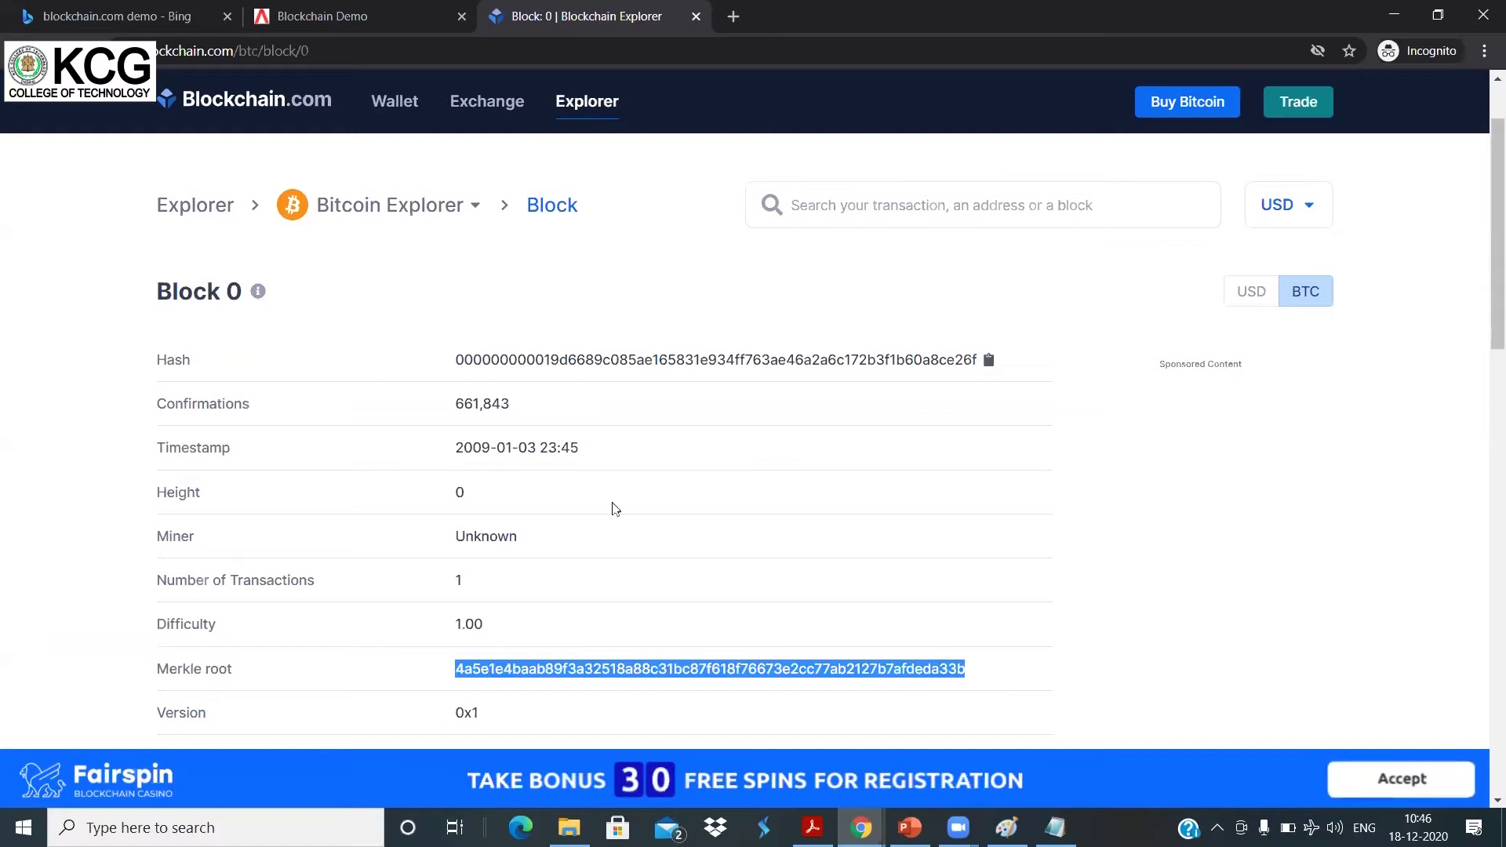
pyautogui.moveTo(473, 359); pyautogui.dragTo(553, 359)
pyautogui.click(471, 258)
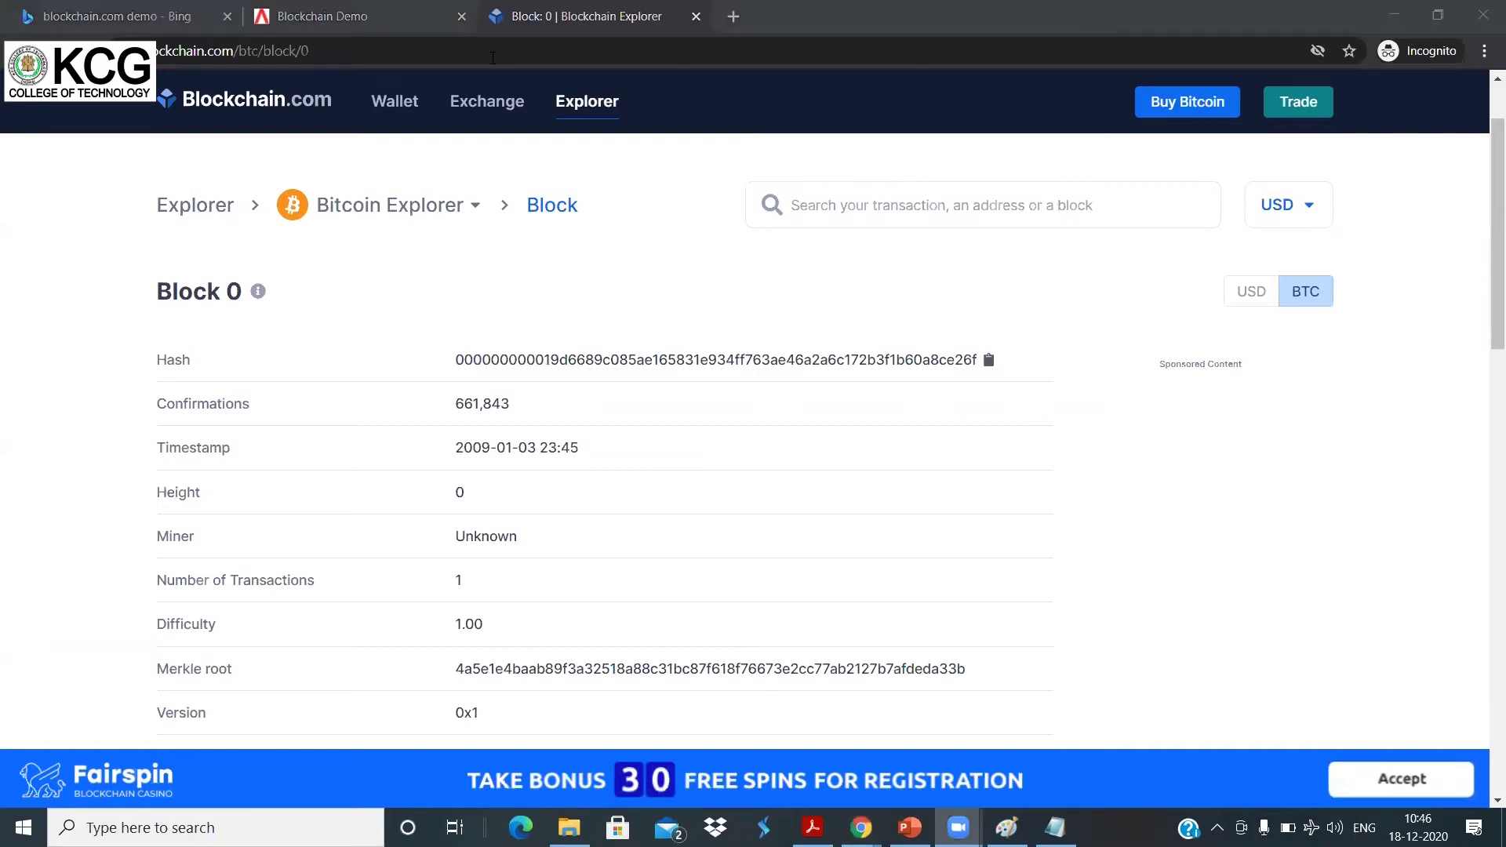
# - Return to the Blockchain Demo's block page and enter "hello how are you" as the block's data
pyautogui.click(317, 16)
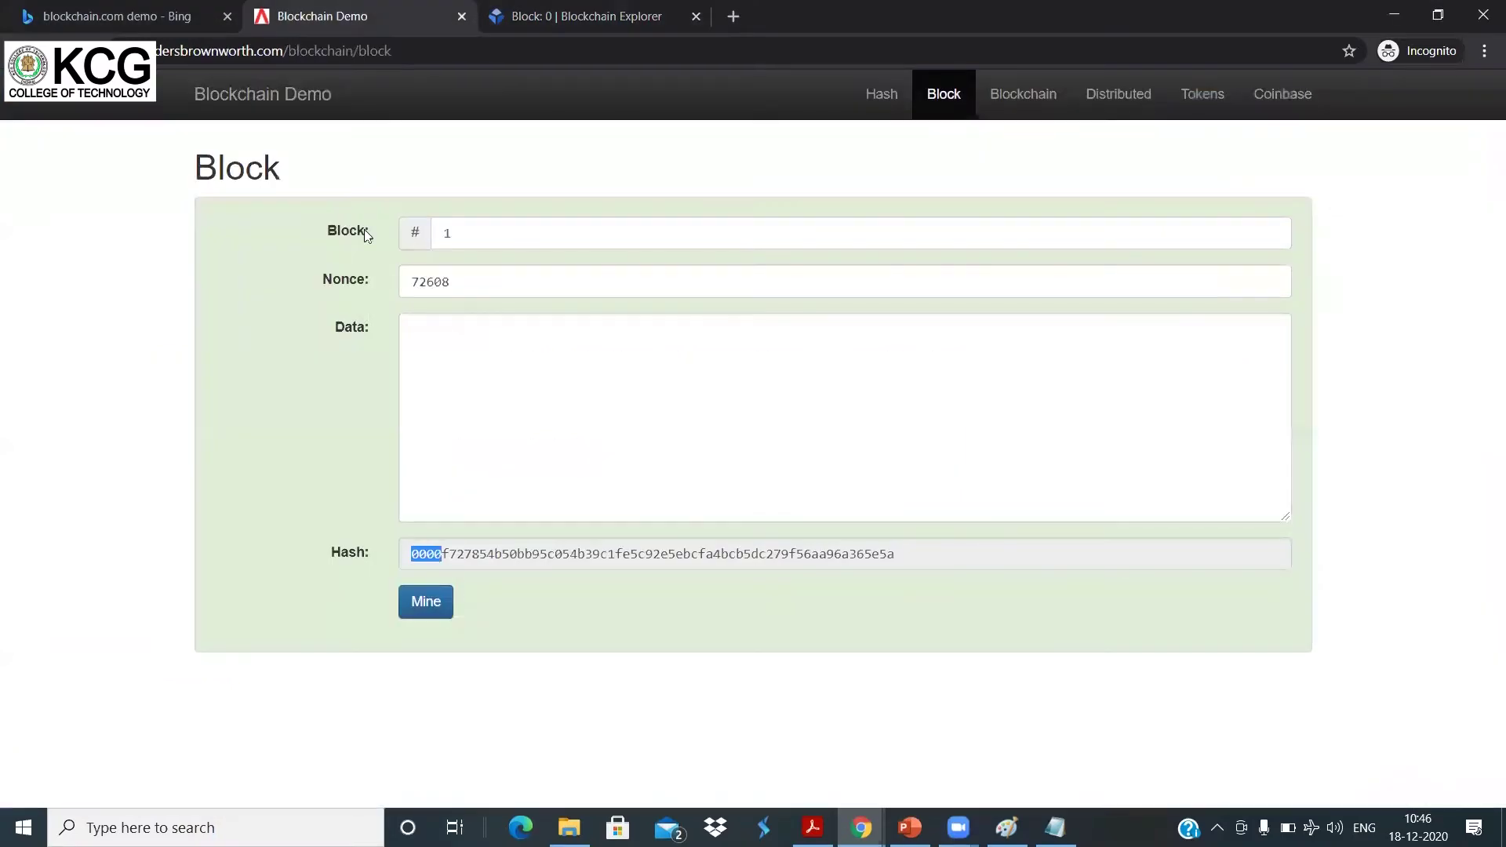
pyautogui.click(470, 239)
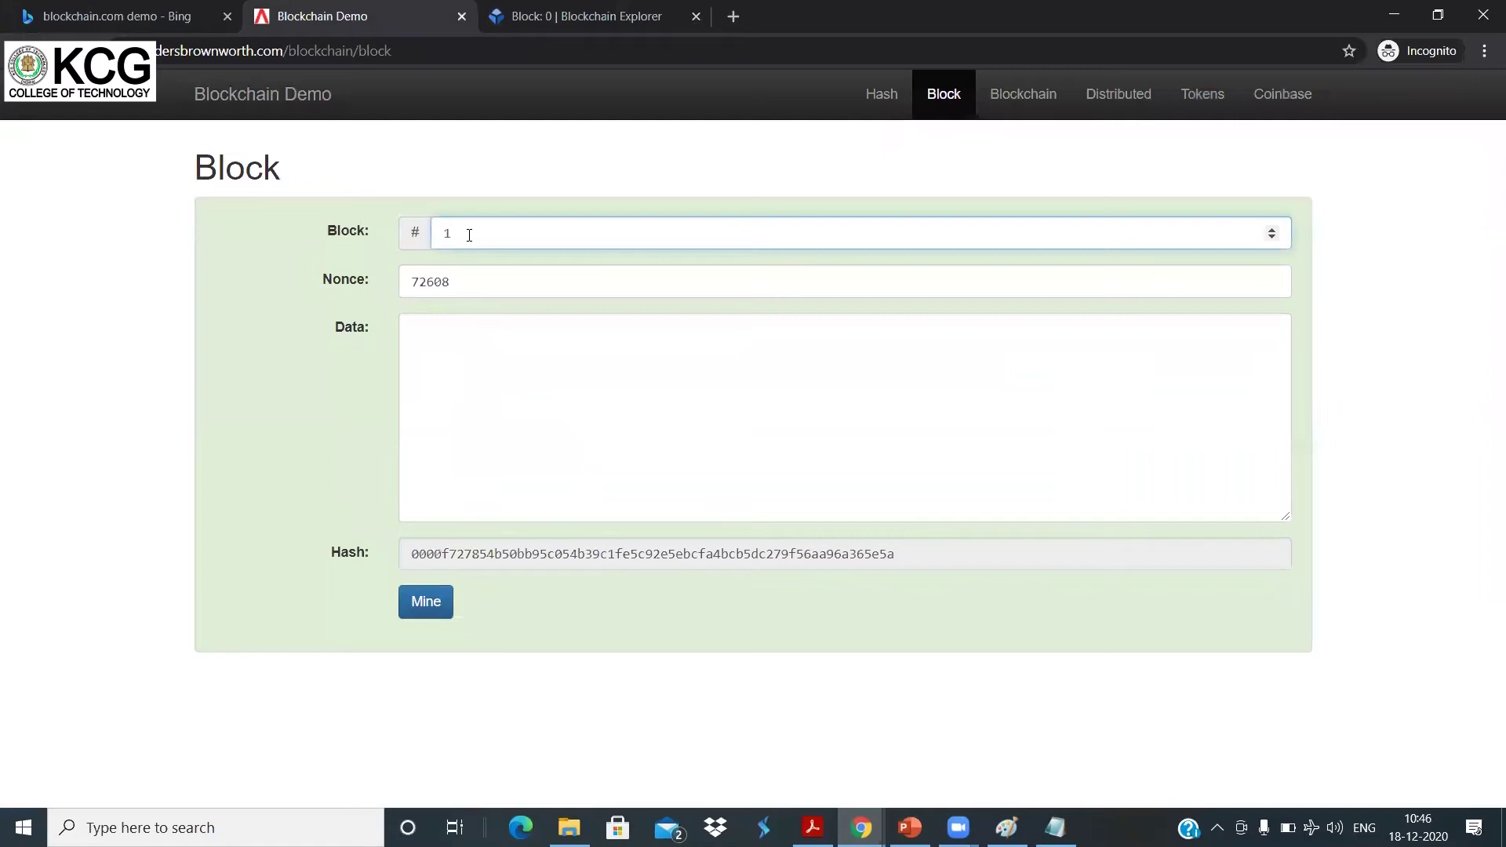
pyautogui.doubleClick(469, 280)
pyautogui.click(478, 424)
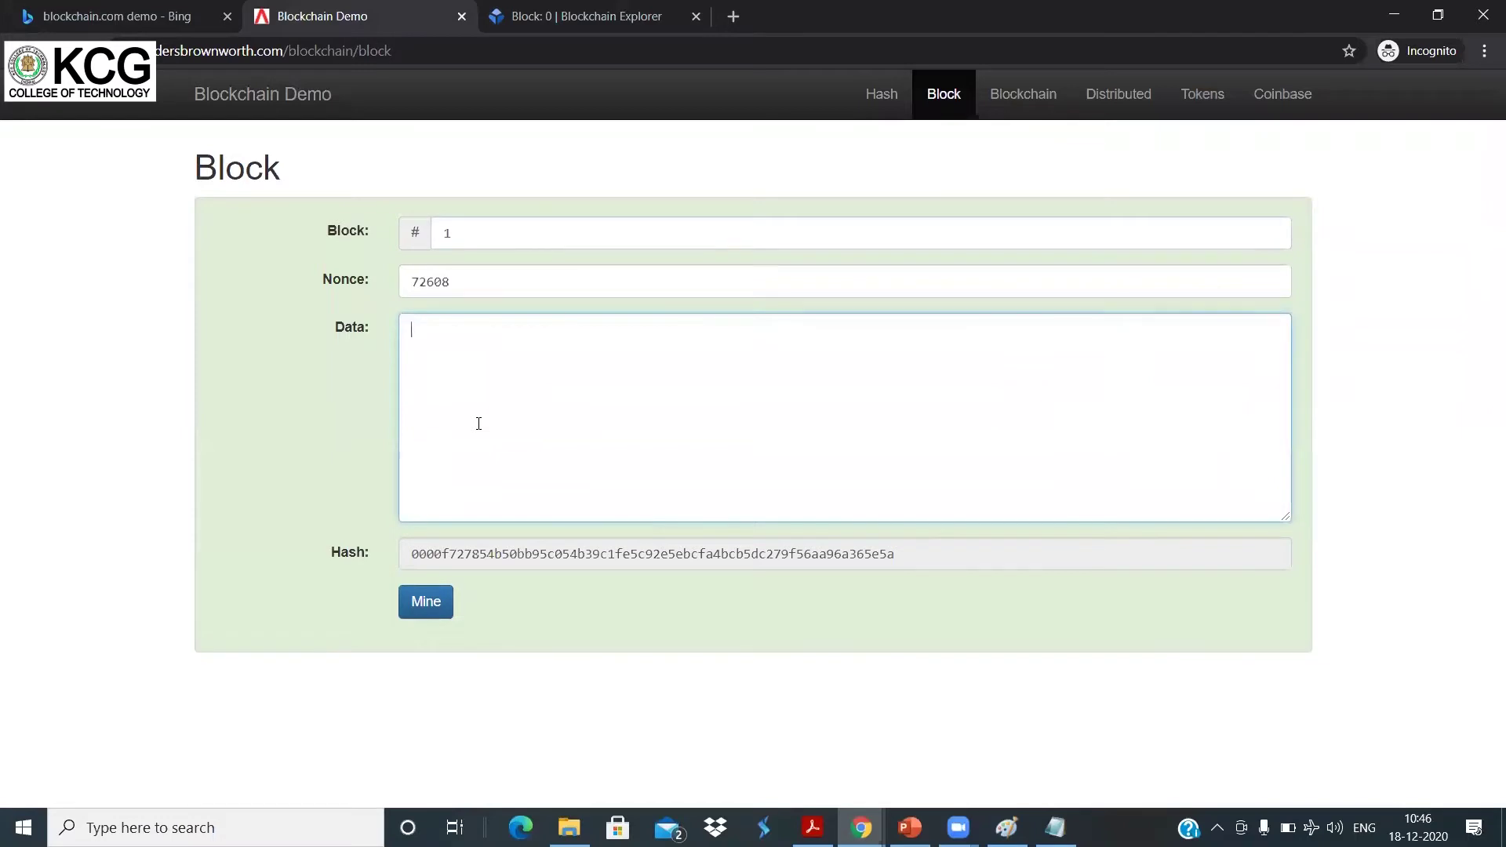
pyautogui.write('hello hor')
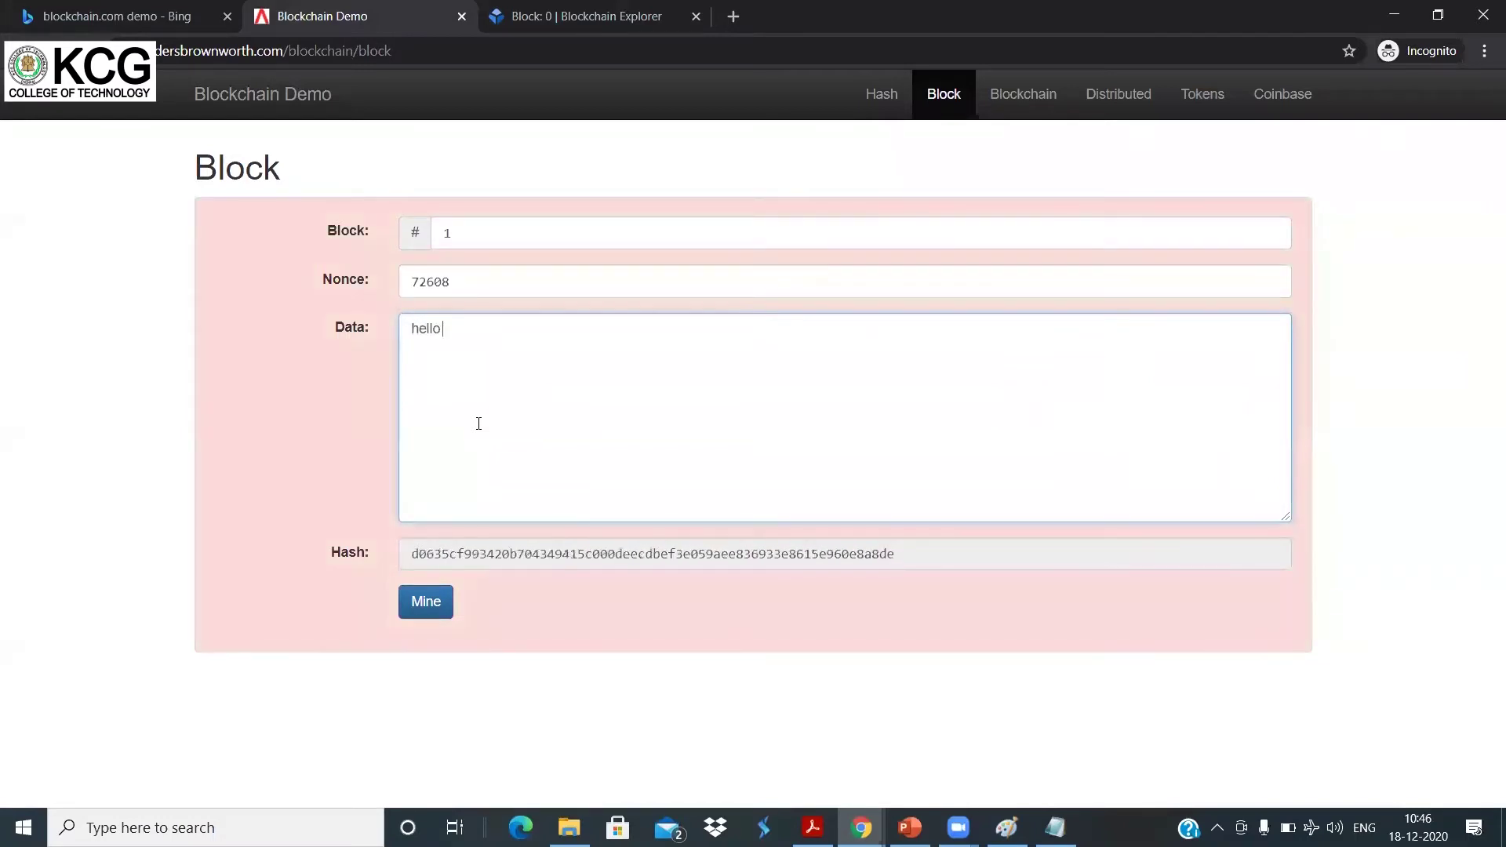
pyautogui.press('BackSpace')
pyautogui.press('BackSpace')
pyautogui.write('w are you')
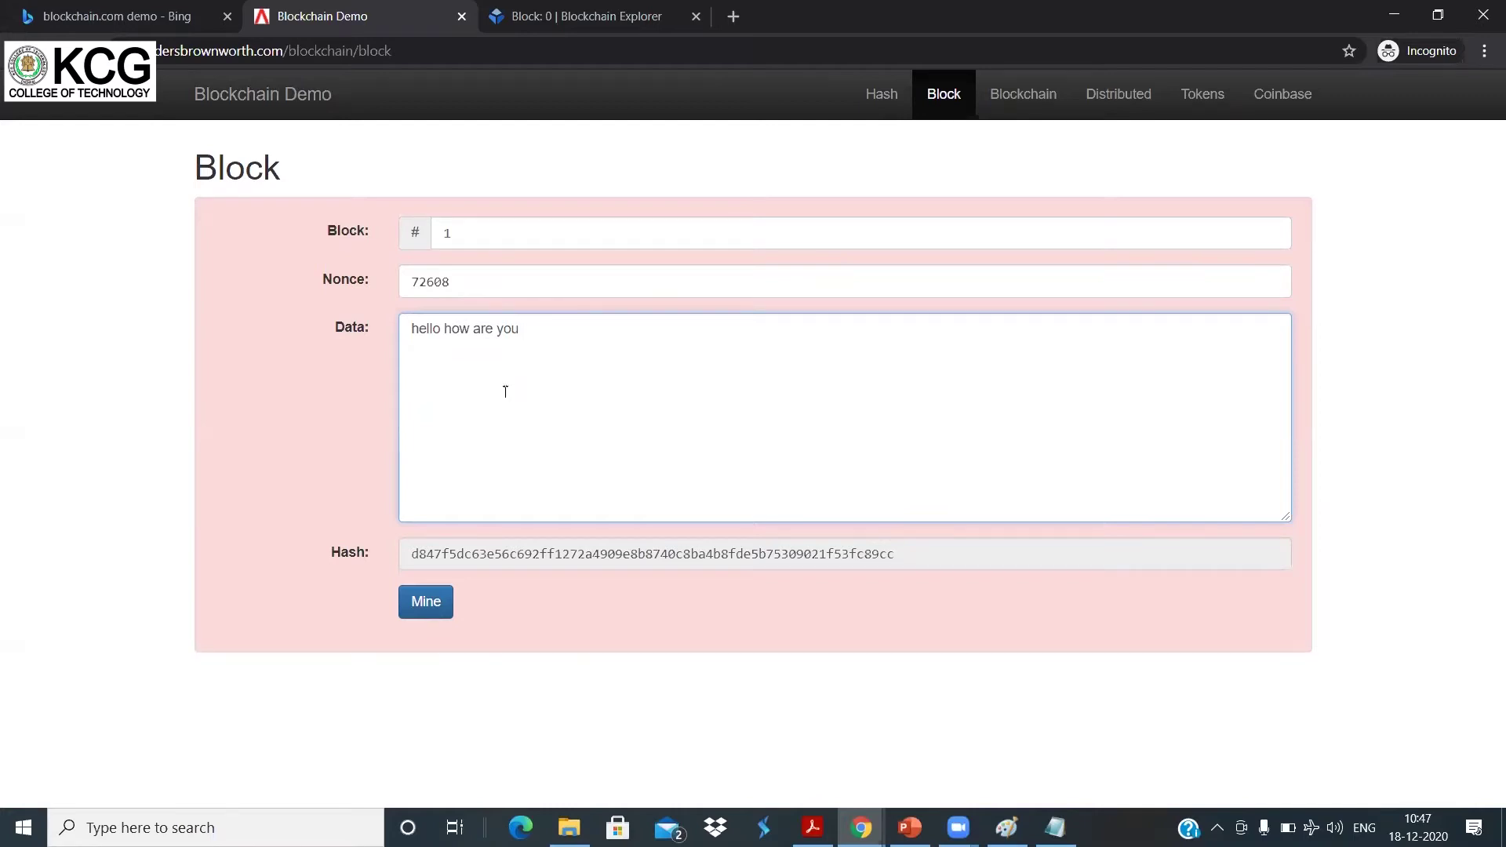
# - Review the block number, nonce and data text of the edited block
pyautogui.click(477, 239)
pyautogui.click(465, 289)
pyautogui.moveTo(419, 283); pyautogui.dragTo(461, 284)
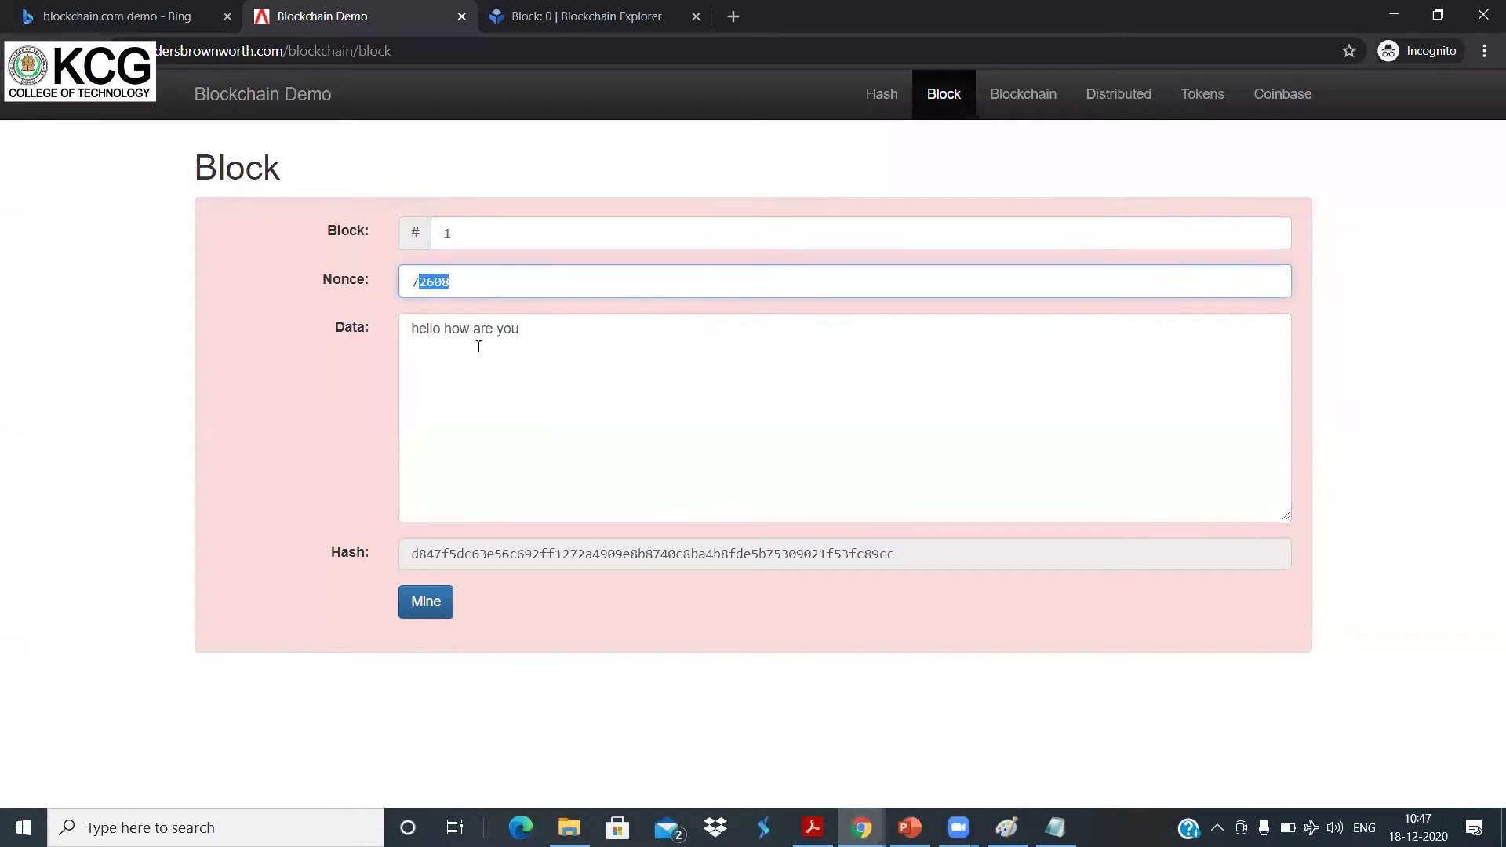
pyautogui.moveTo(541, 326); pyautogui.dragTo(420, 327)
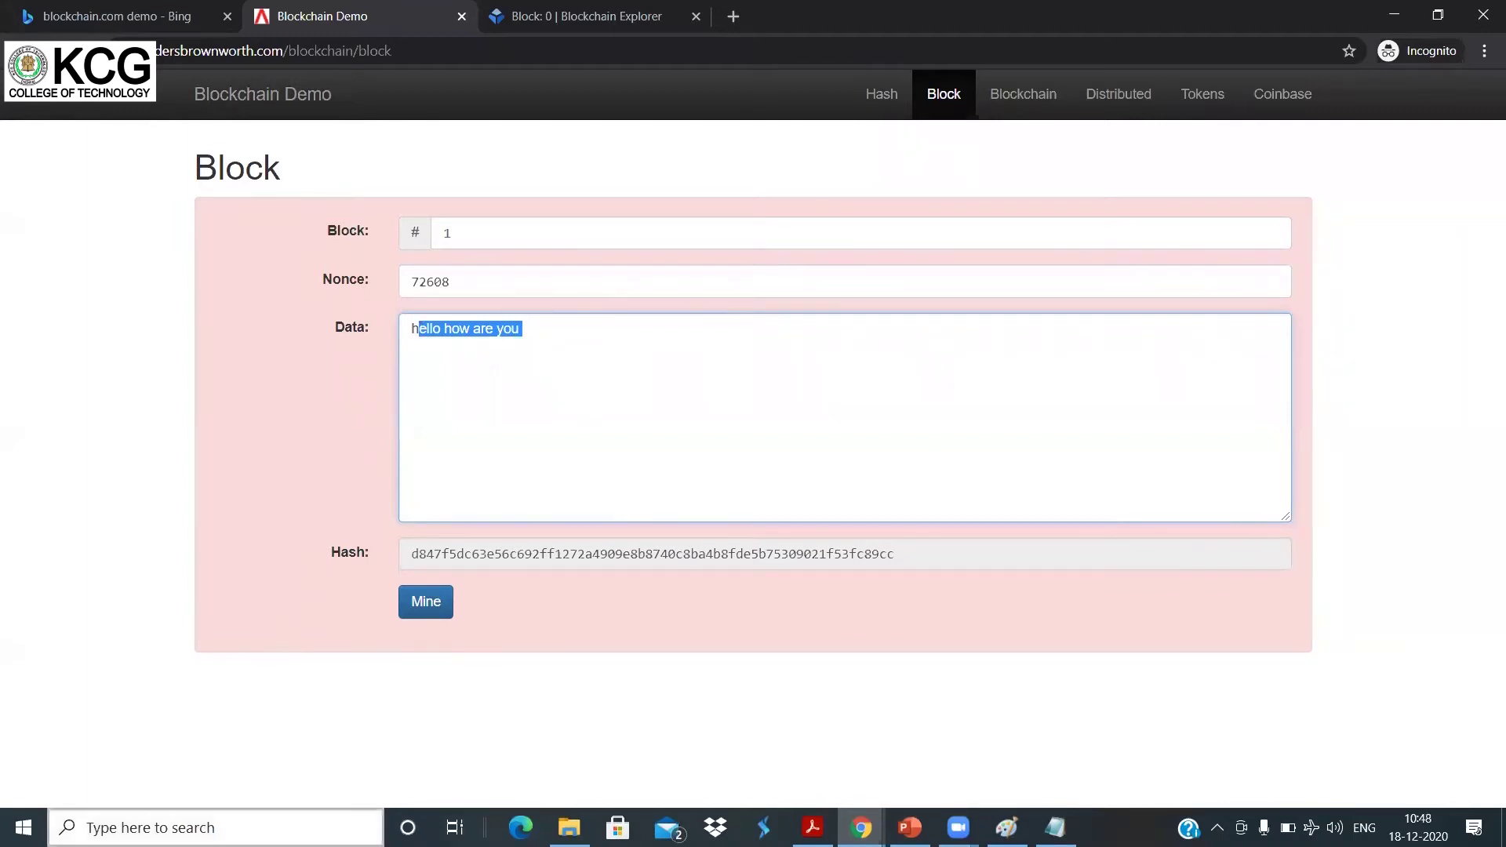
pyautogui.click(282, 823)
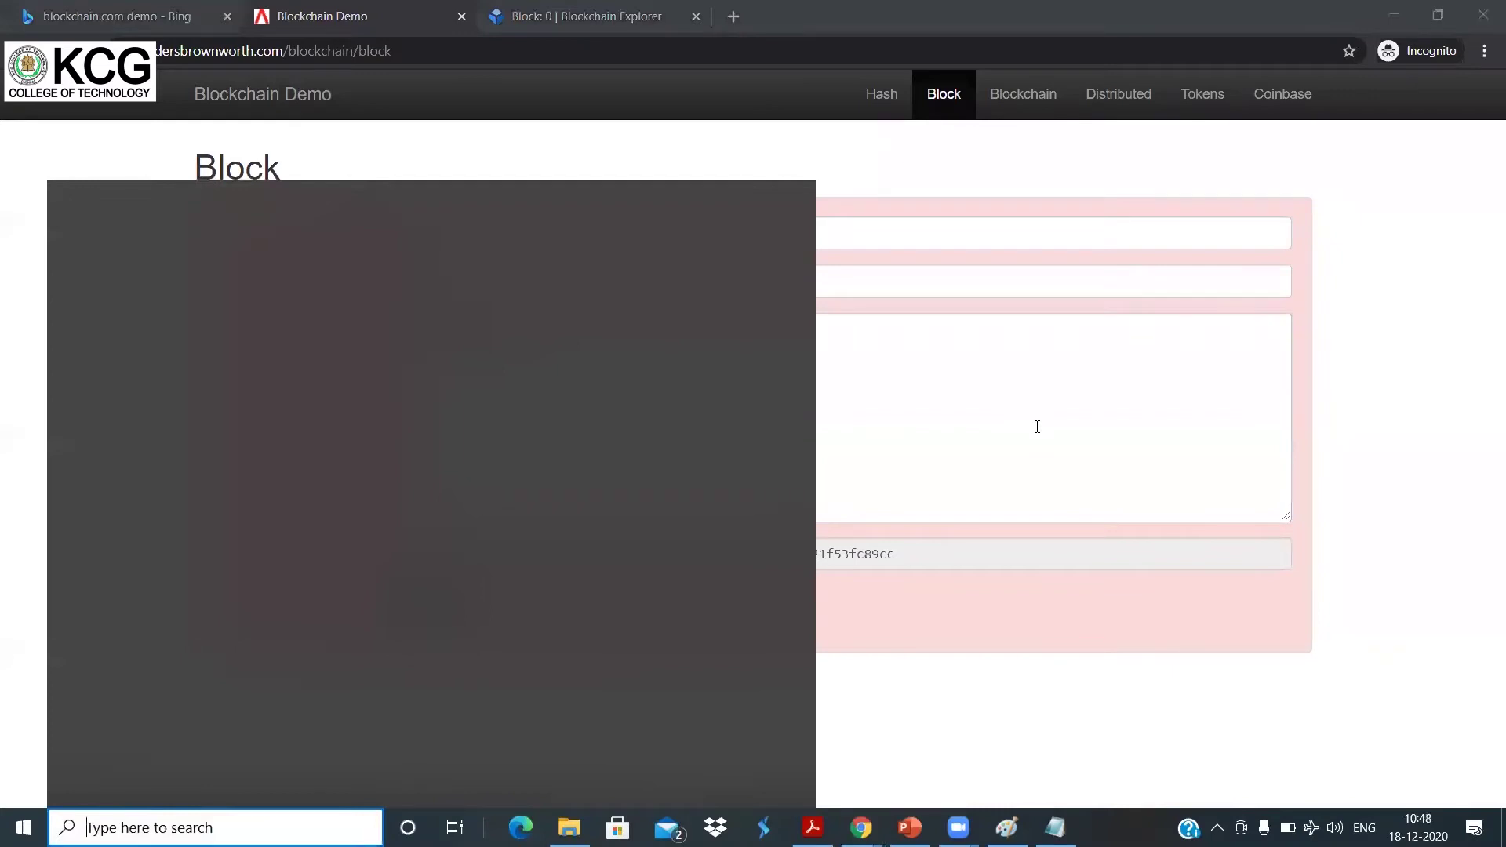
pyautogui.click(1037, 427)
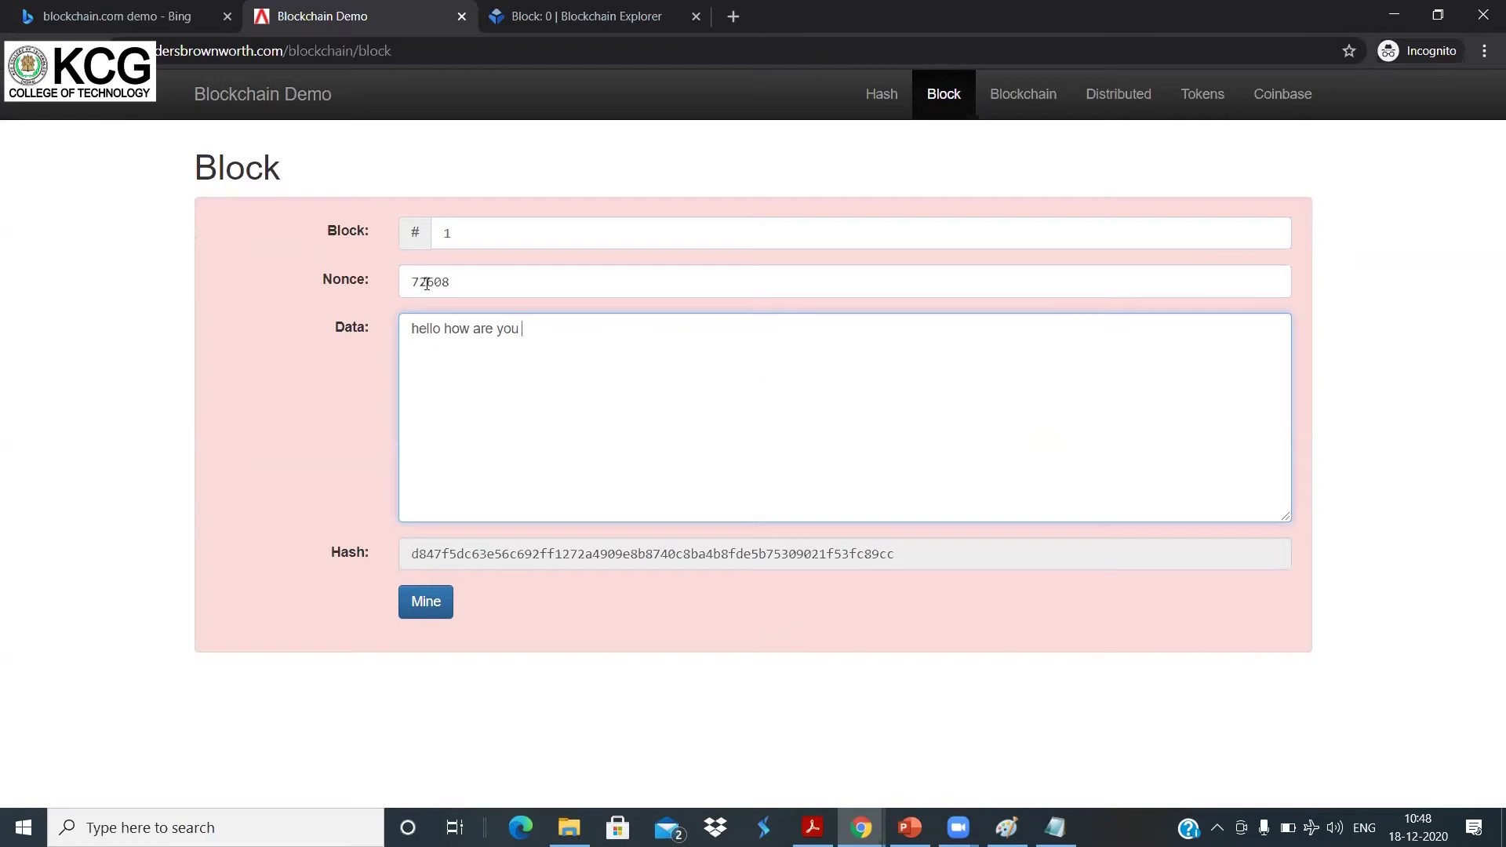
# - Compare the edited block's nonce and data text with its hash, highlighting each value in turn
pyautogui.moveTo(411, 282); pyautogui.dragTo(509, 283)
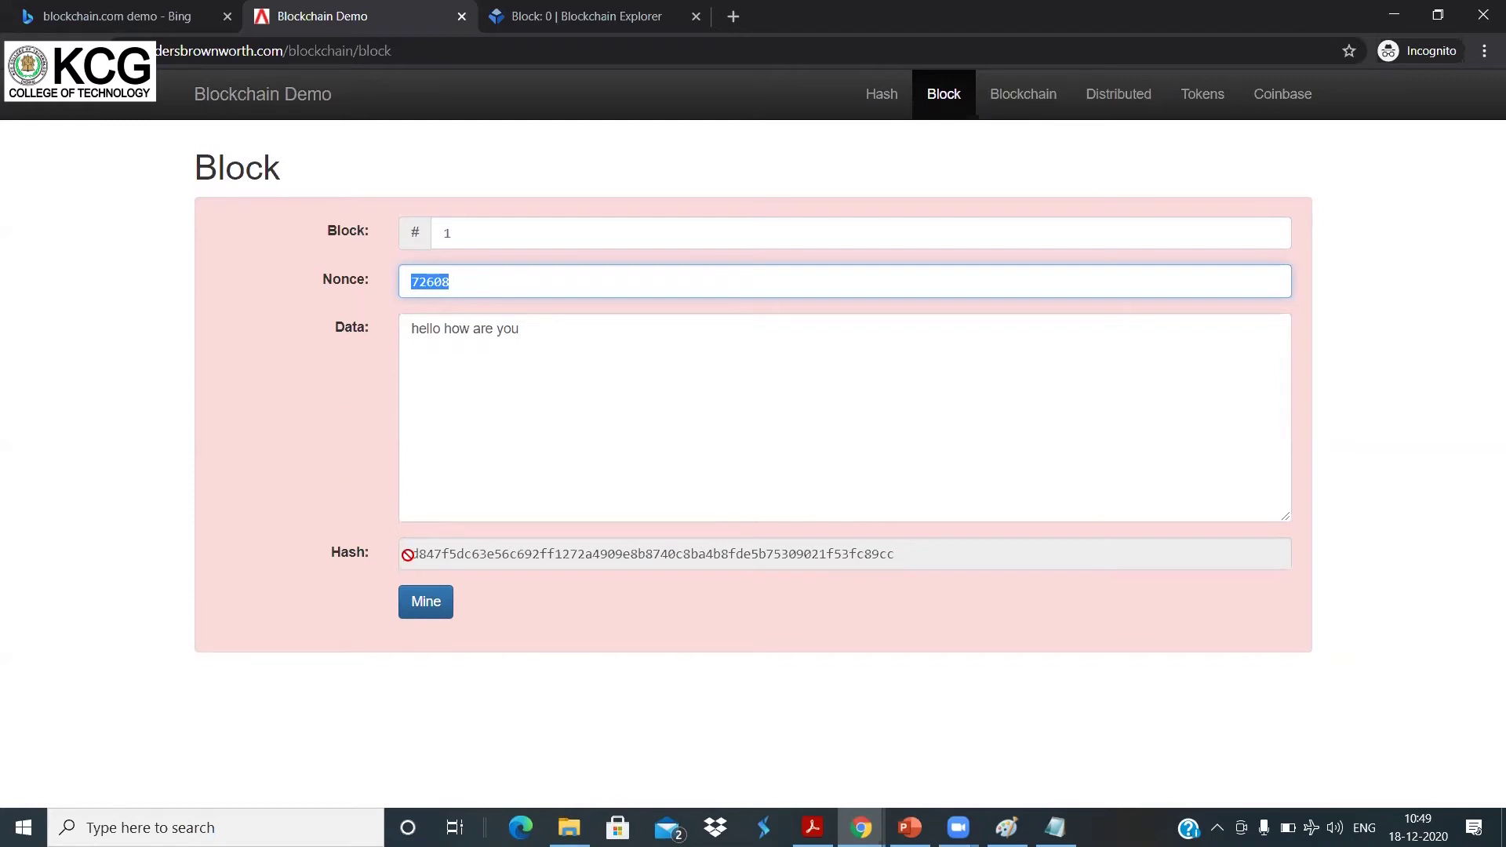
pyautogui.moveTo(407, 554); pyautogui.dragTo(534, 556)
pyautogui.click(764, 573)
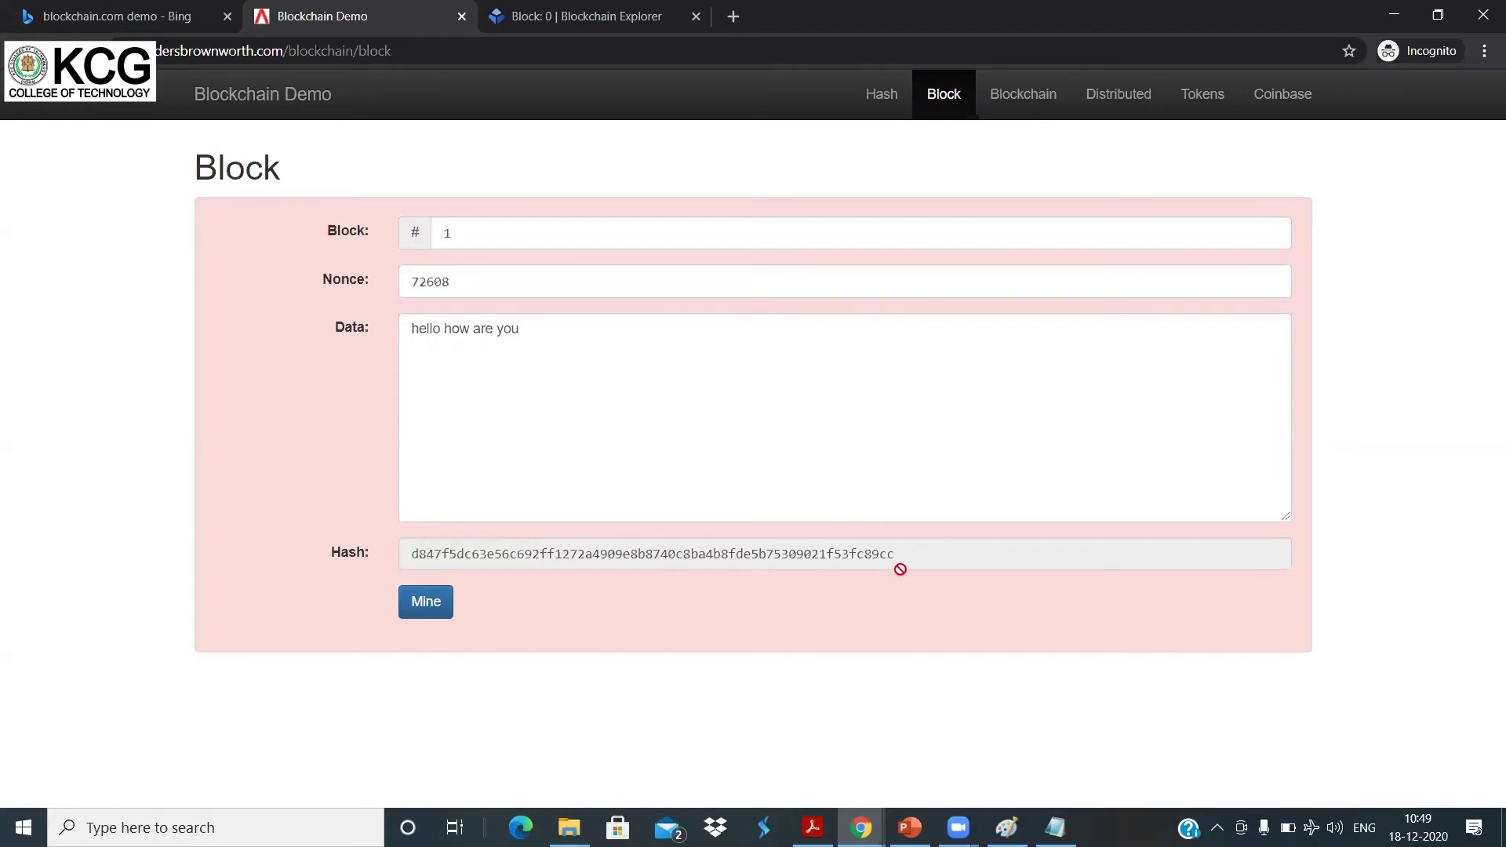
pyautogui.moveTo(903, 556); pyautogui.dragTo(649, 557)
pyautogui.click(649, 553)
pyautogui.moveTo(528, 336); pyautogui.dragTo(436, 296)
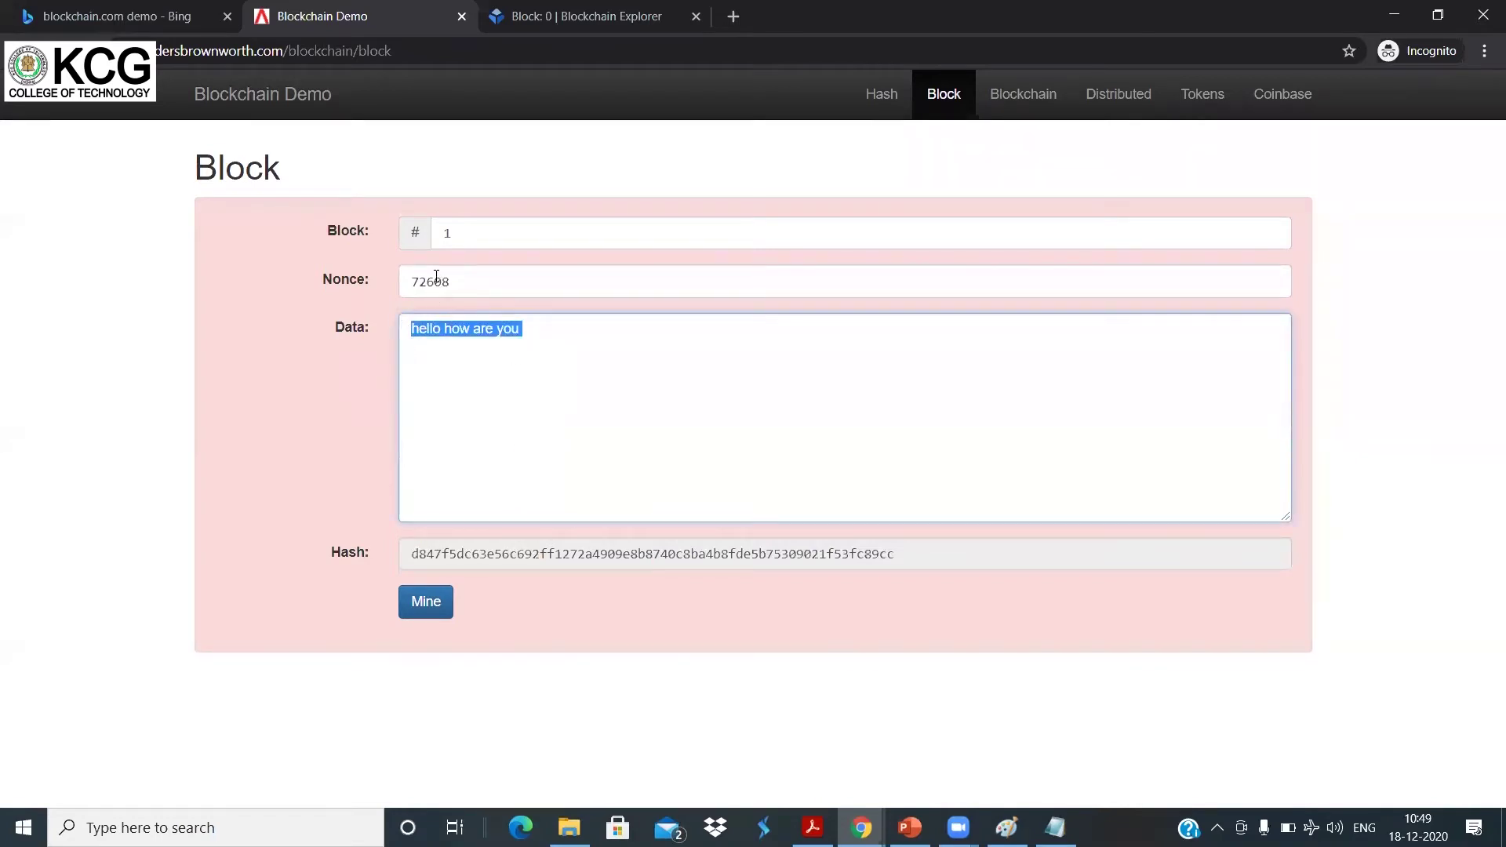
pyautogui.doubleClick(436, 279)
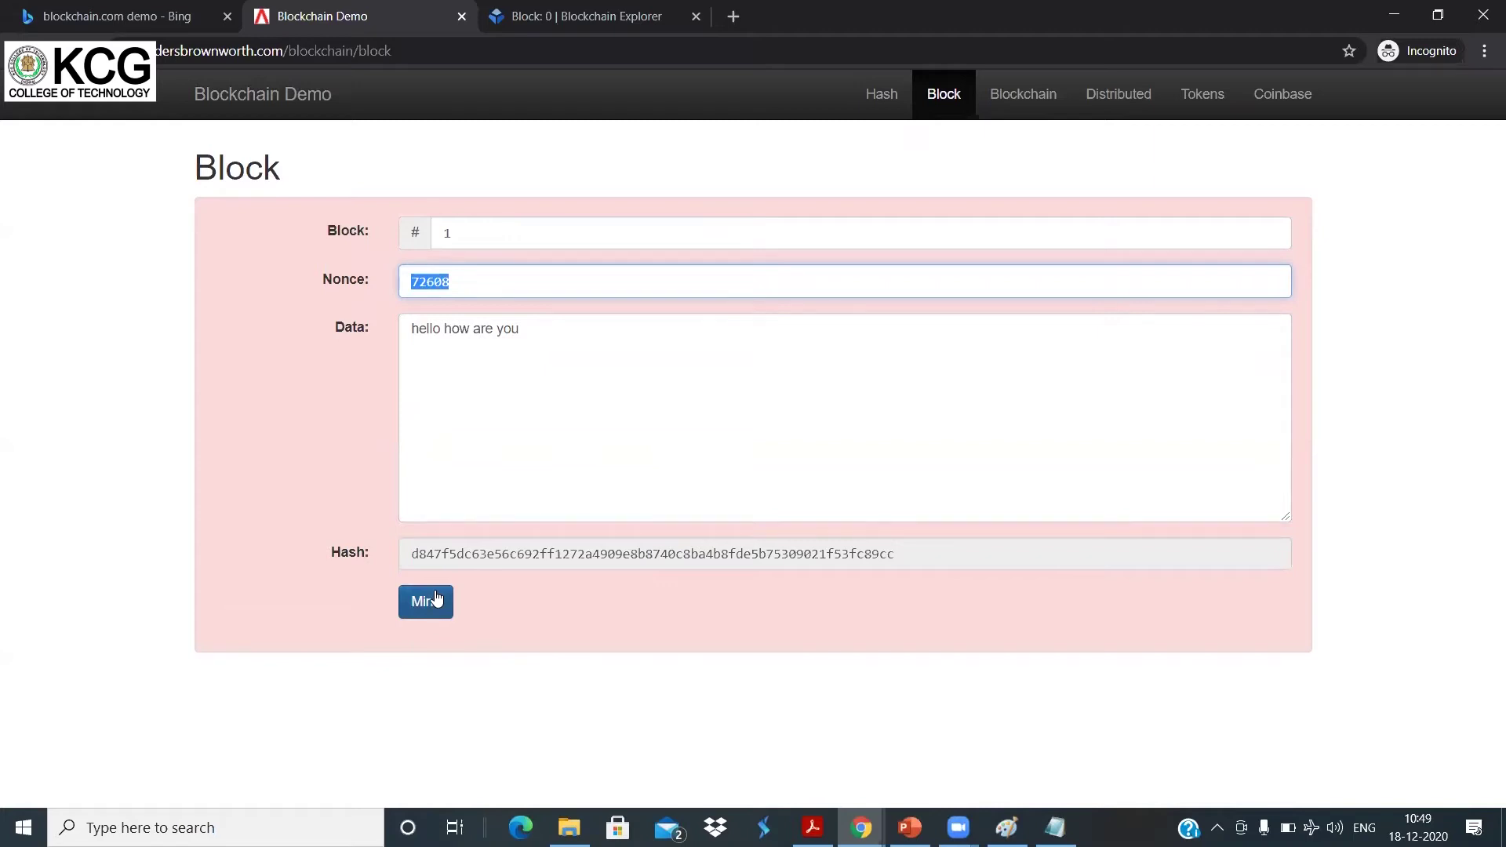
pyautogui.doubleClick(483, 329)
pyautogui.tripleClick(477, 375)
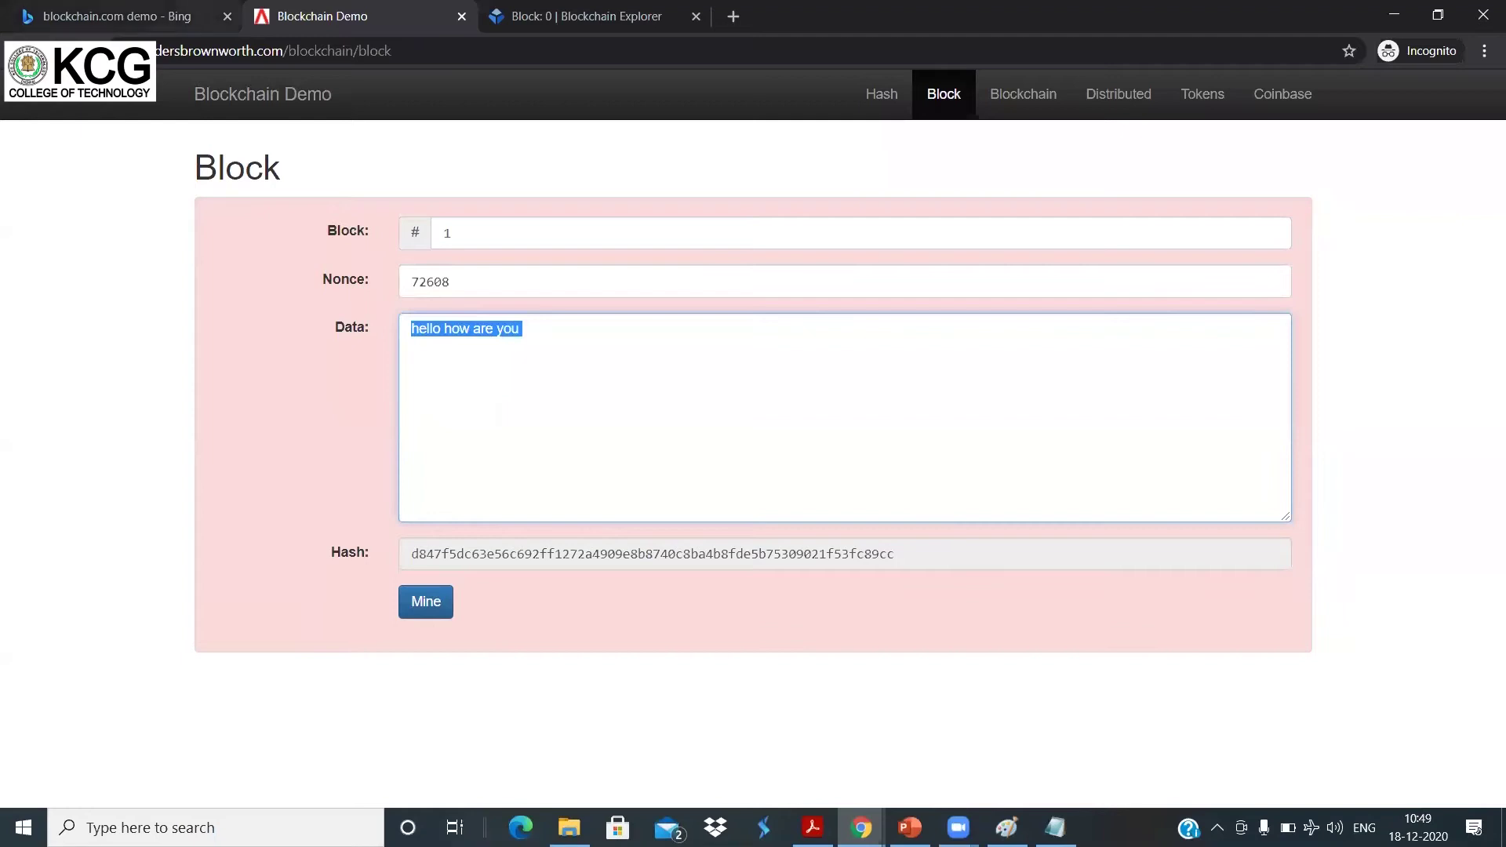
# - Reload the block page to clear its data, and replace the Notepad text with the original block's hash
pyautogui.click(79, 50)
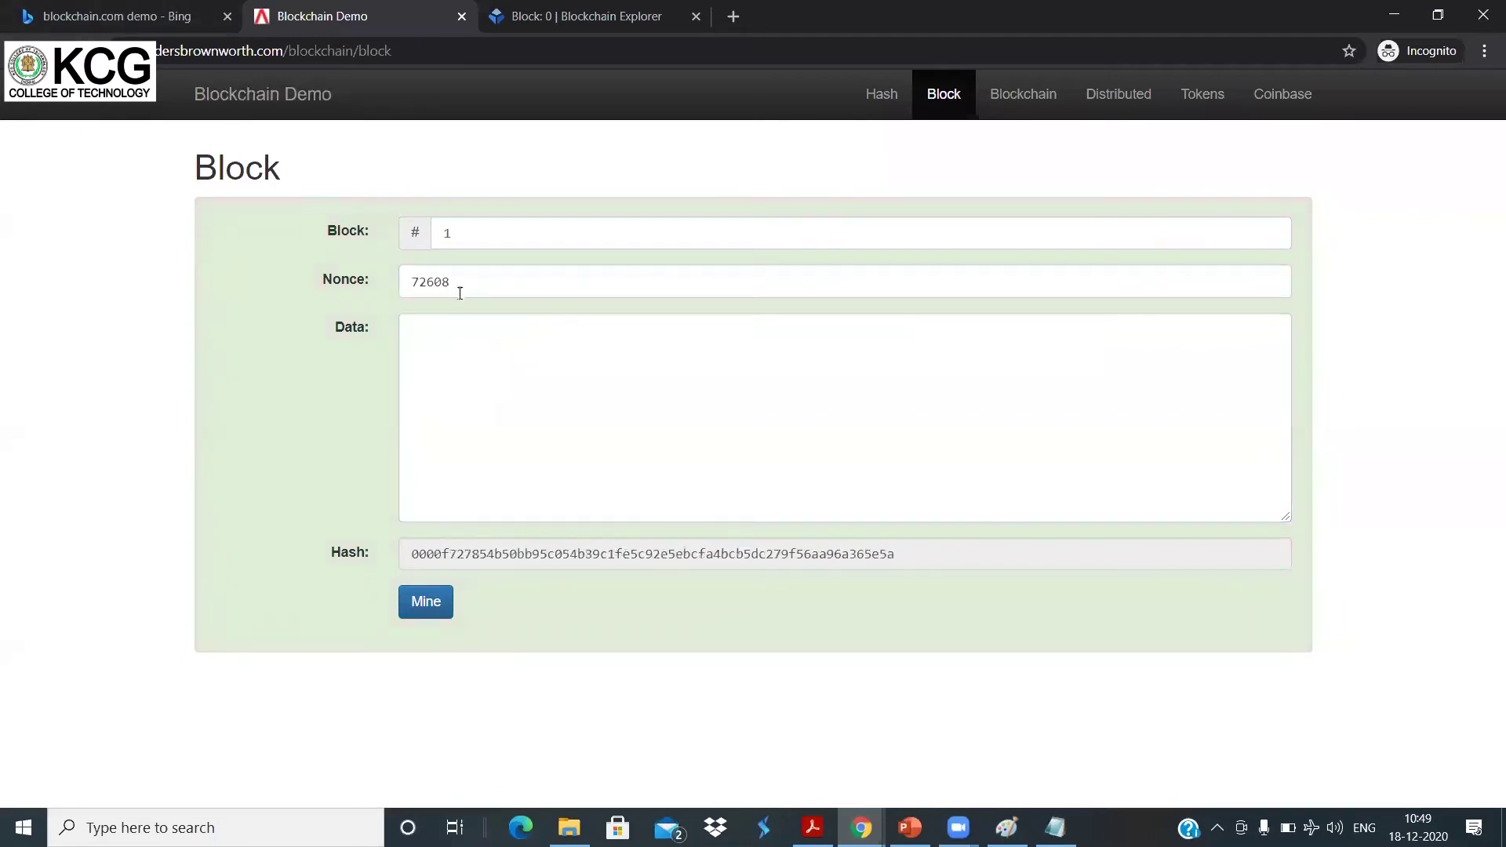
pyautogui.moveTo(415, 555)
pyautogui.mouseDown()
pyautogui.moveTo(926, 556)
pyautogui.moveTo(682, 531)
pyautogui.moveTo(392, 540)
pyautogui.mouseUp()
pyautogui.hotkey('ctrl', 'c')
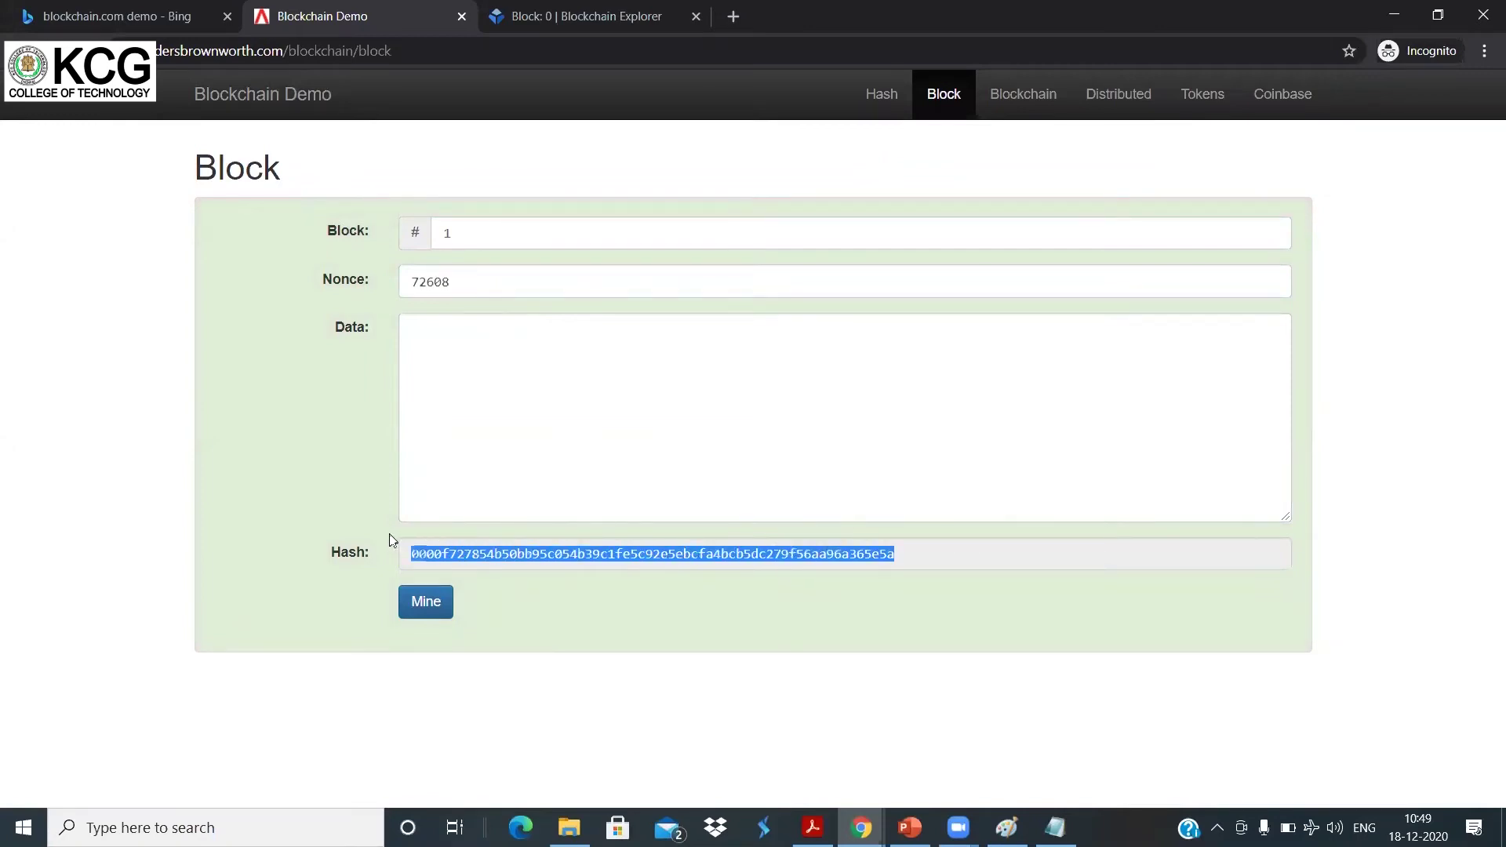
pyautogui.click(1055, 828)
pyautogui.hotkey('ctrl', 'a')
pyautogui.hotkey('ctrl', 'v')
# - Move the pasted hash down two lines and split its four leading zeros onto a separate line above the remainder
pyautogui.click(158, 56)
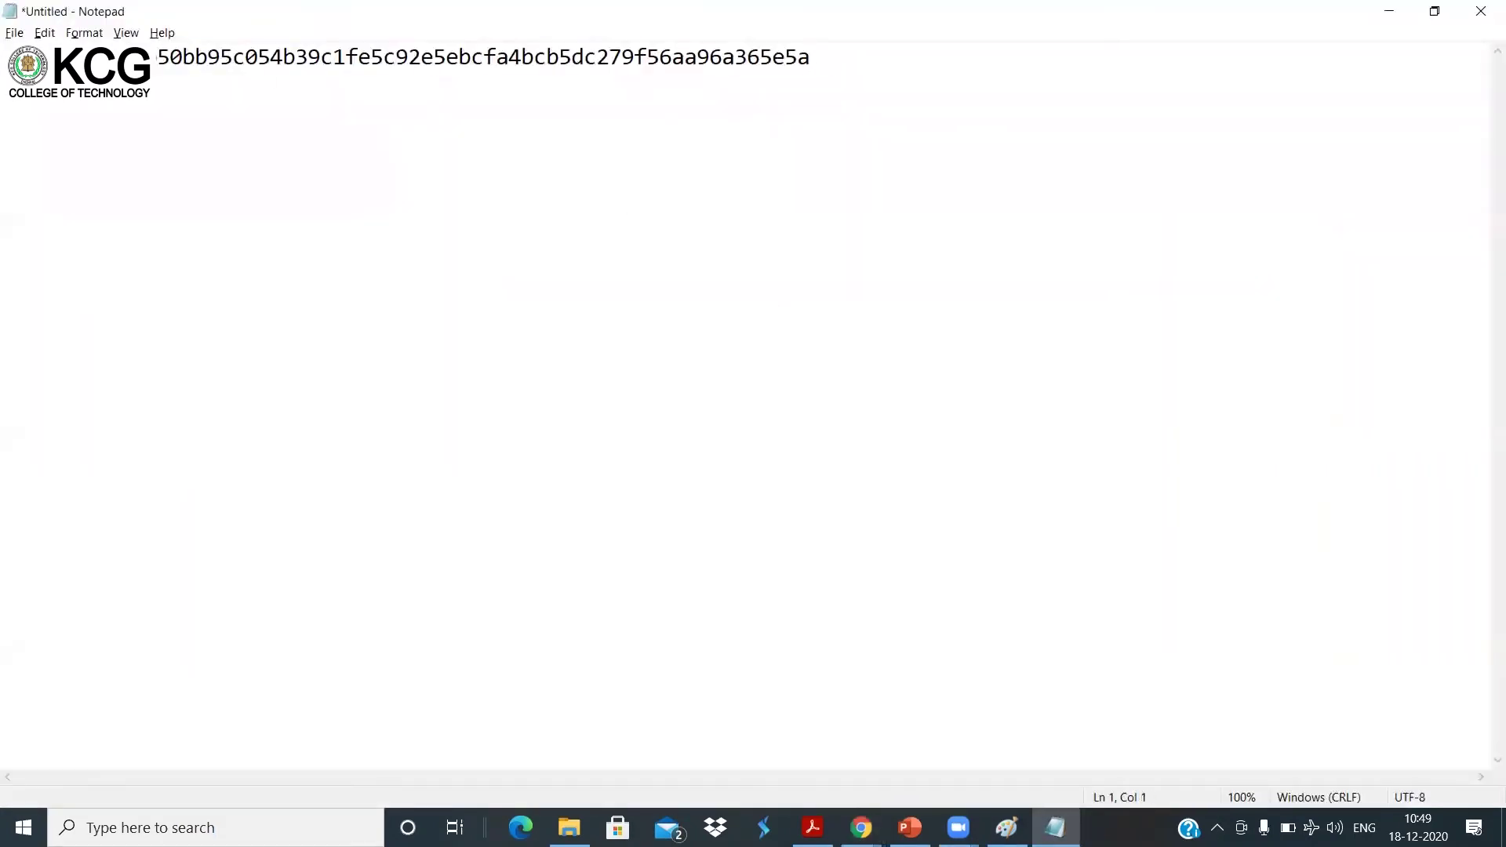
pyautogui.press('Return')
pyautogui.press('Return')
pyautogui.click(59, 115)
pyautogui.press('Return')
pyautogui.press('Return')
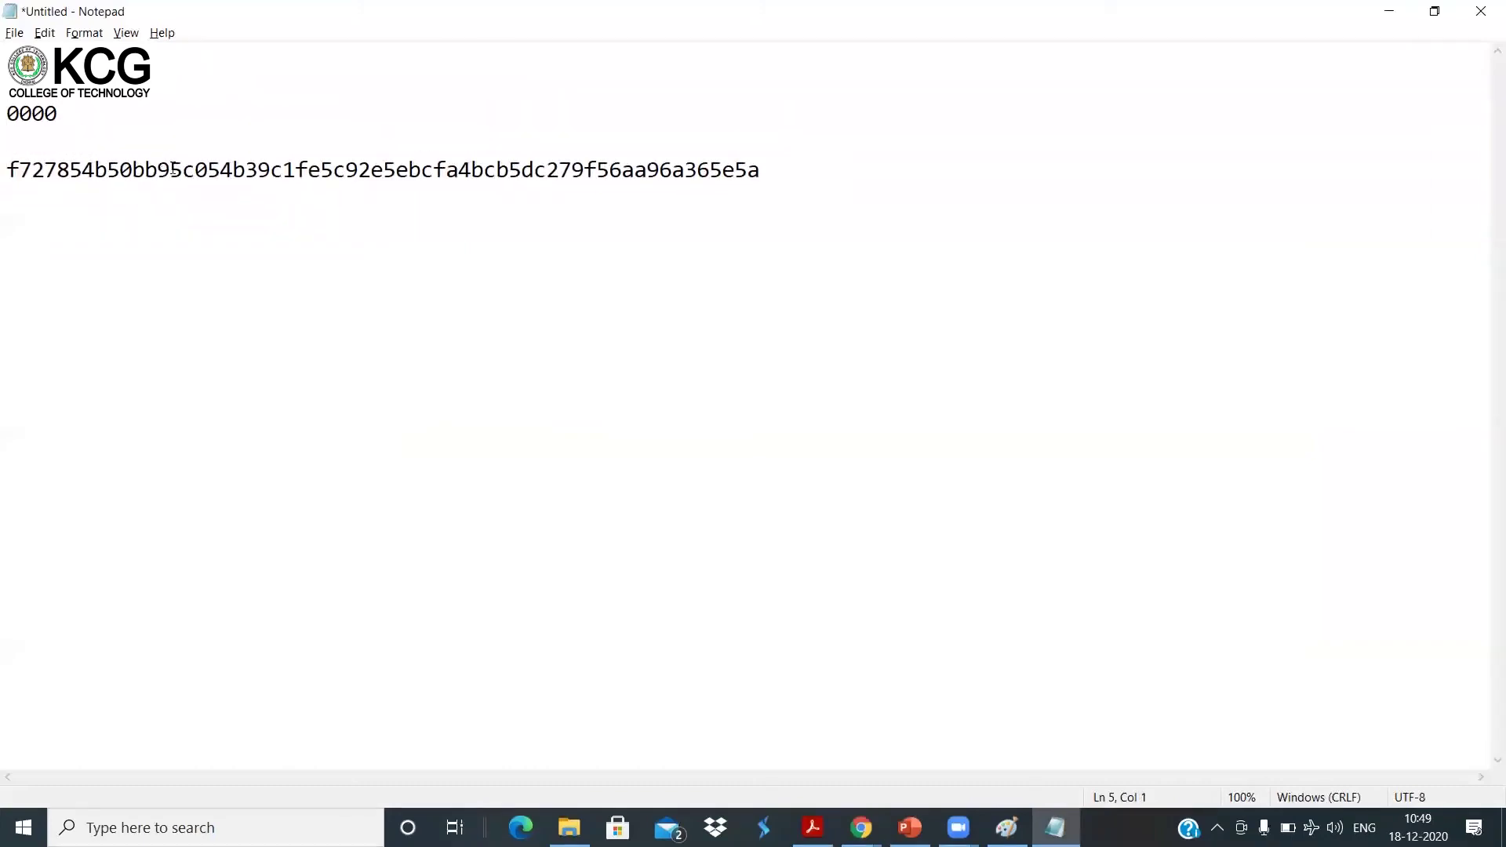
pyautogui.press('BackSpace')
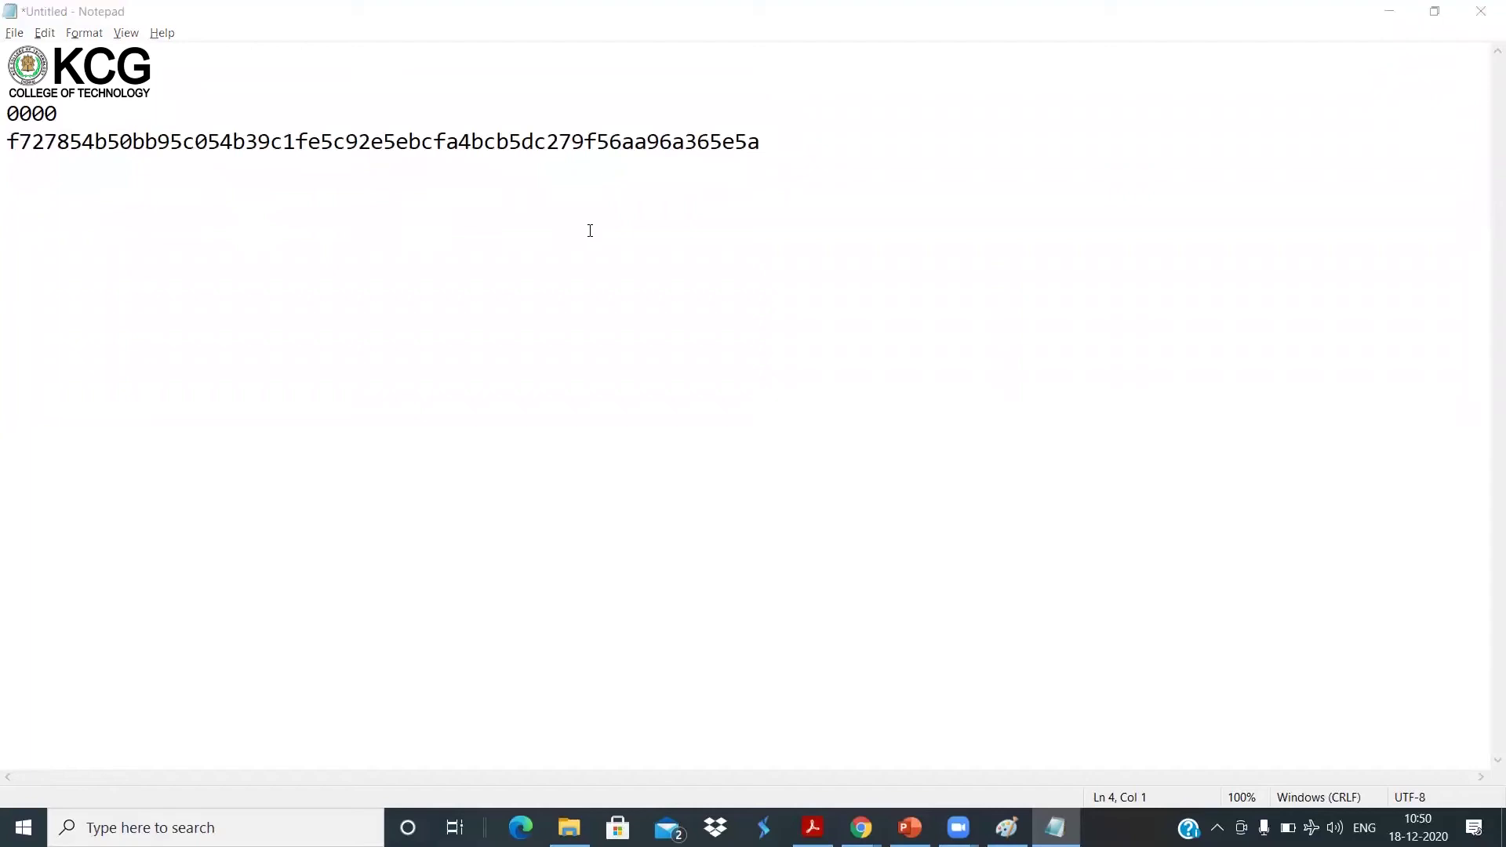
# - Switch back to the Blockchain Demo and enter "hello hi how are you ?" as the block's data
pyautogui.hotkey('alt', 'Tab')
pyautogui.click(609, 329)
pyautogui.write('hel')
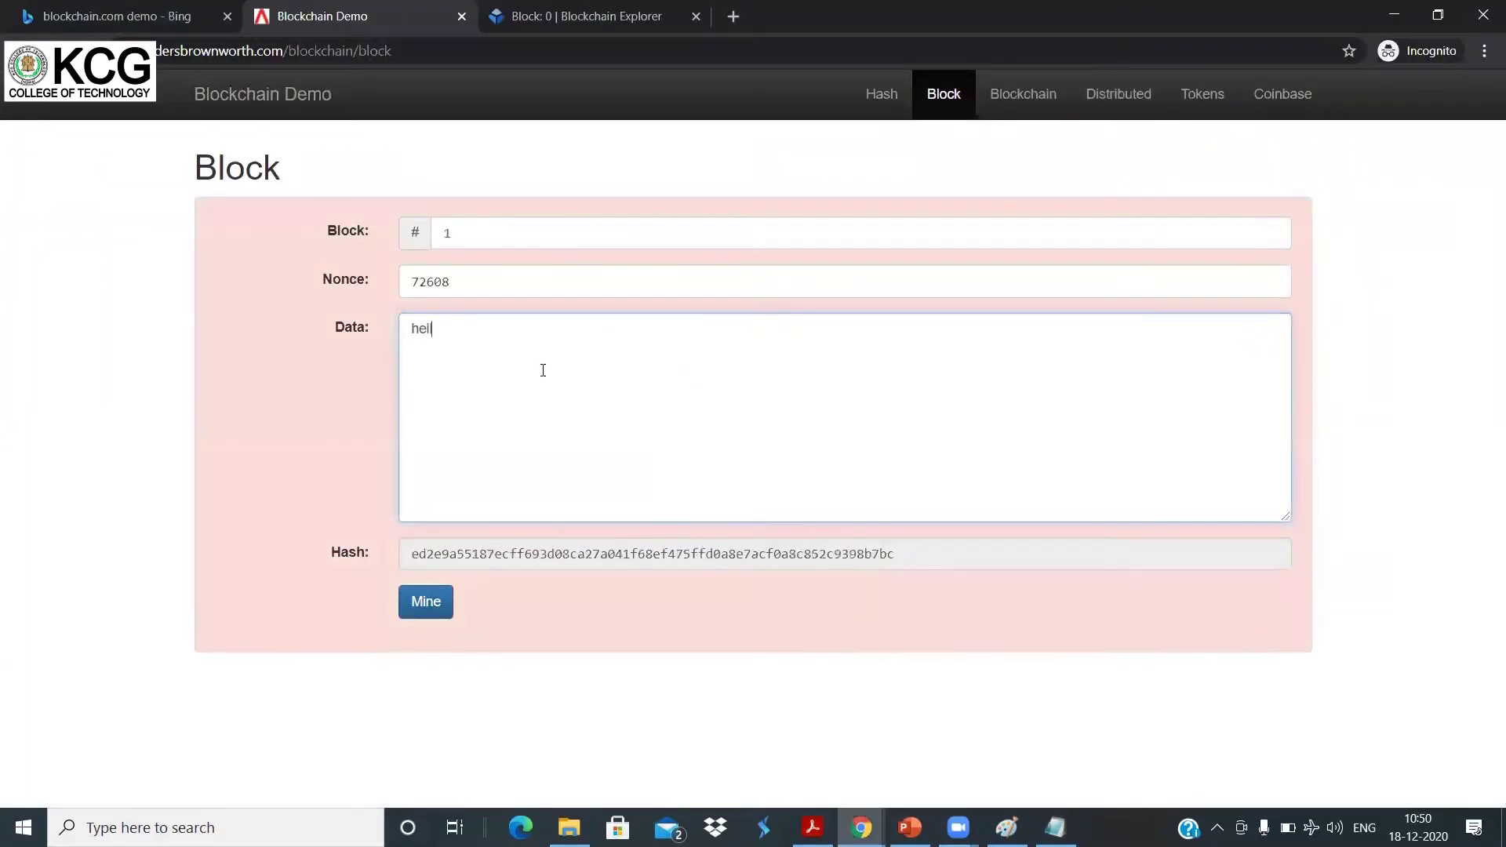
pyautogui.write('lo hi how are y')
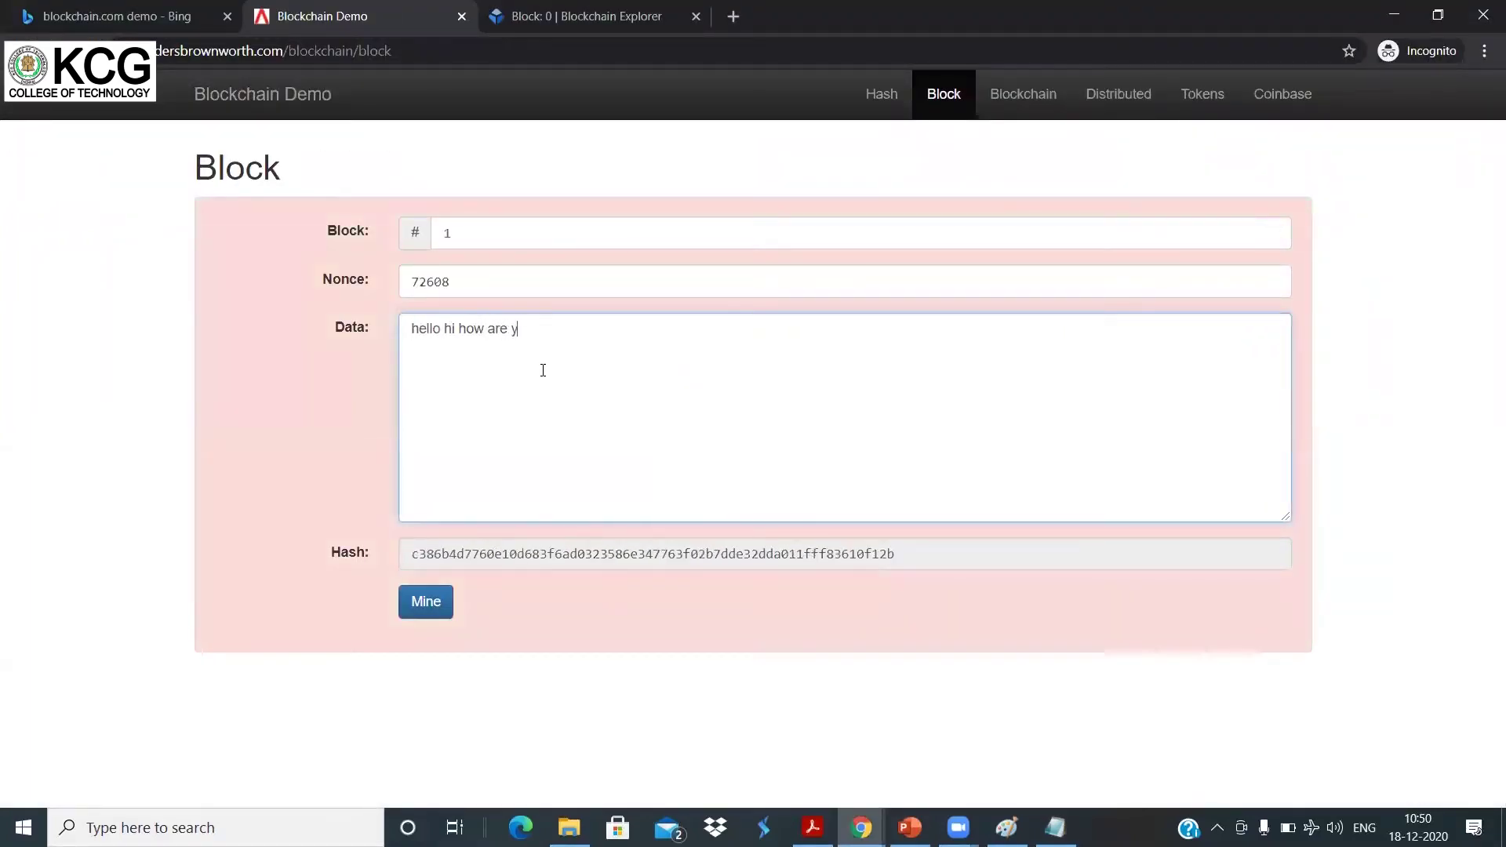
pyautogui.press('BackSpace')
pyautogui.write('you ?')
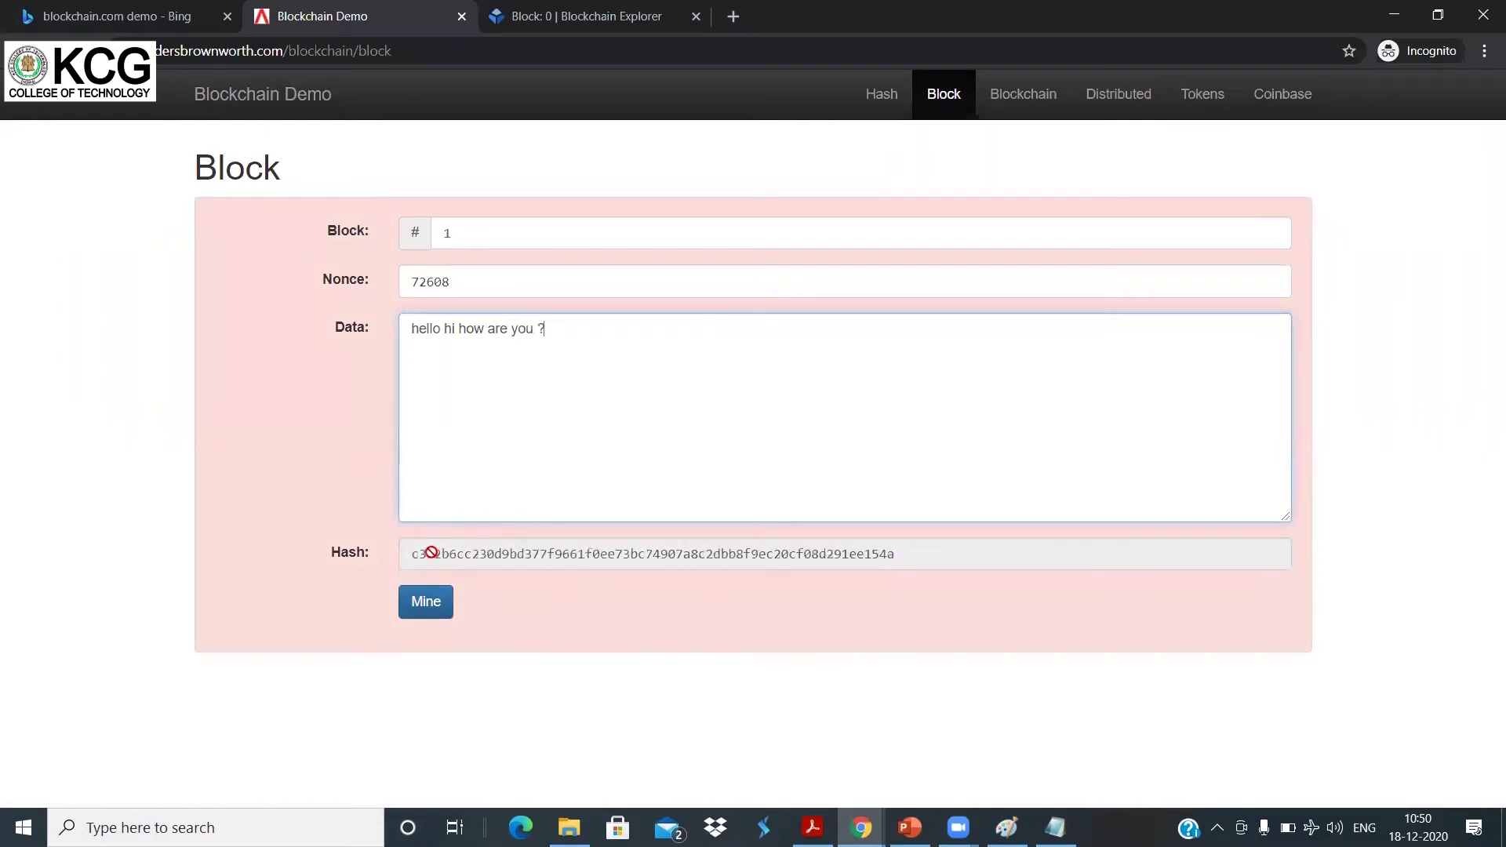
# - Copy the edited block's hash into Notepad, several blank lines below the first hash
pyautogui.moveTo(410, 554); pyautogui.dragTo(952, 576)
pyautogui.hotkey('ctrl', 'c')
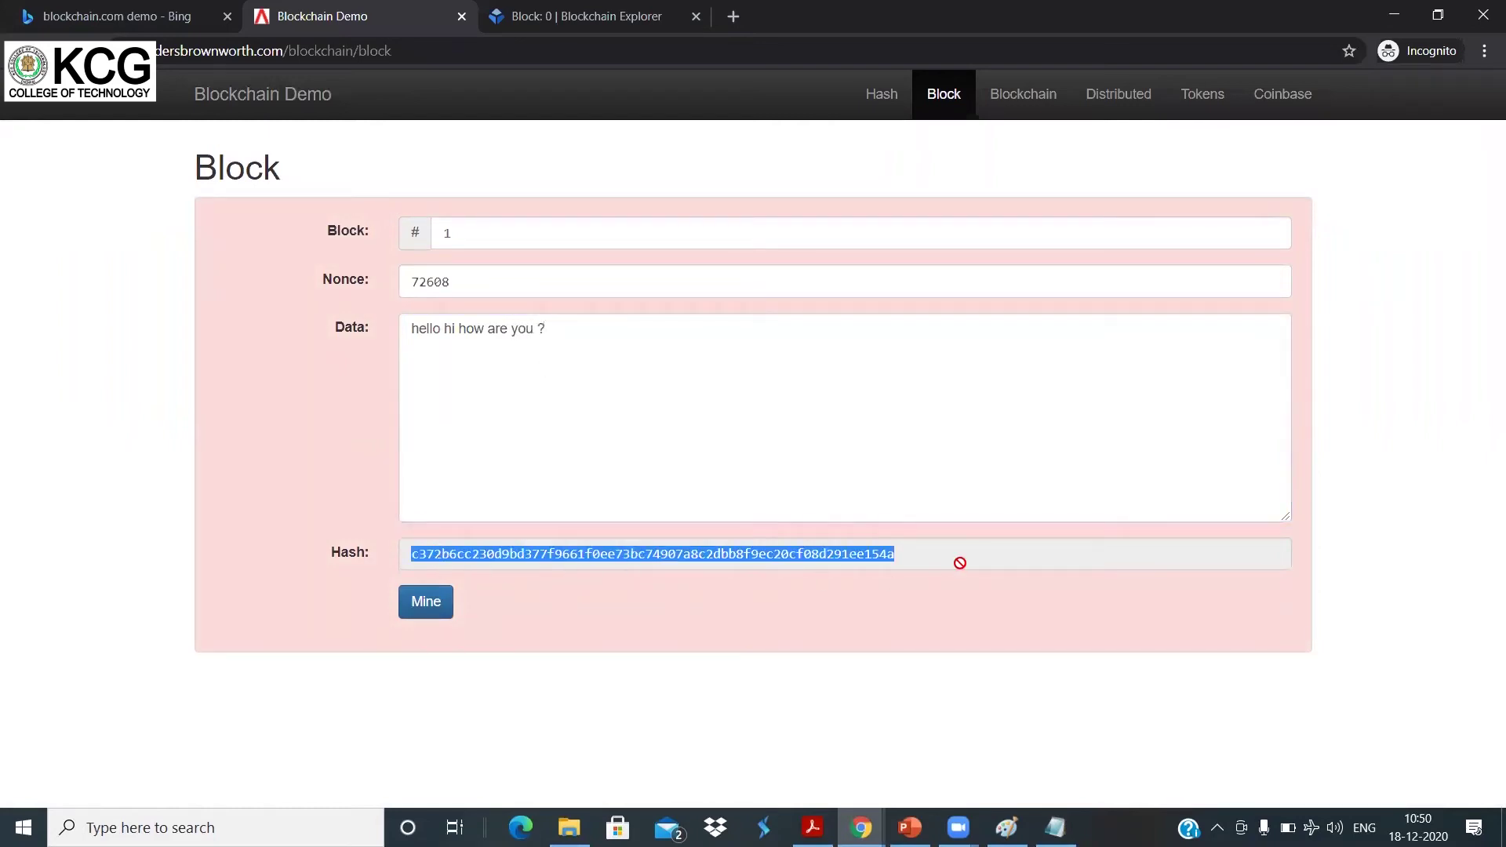
pyautogui.hotkey('alt', 'Tab')
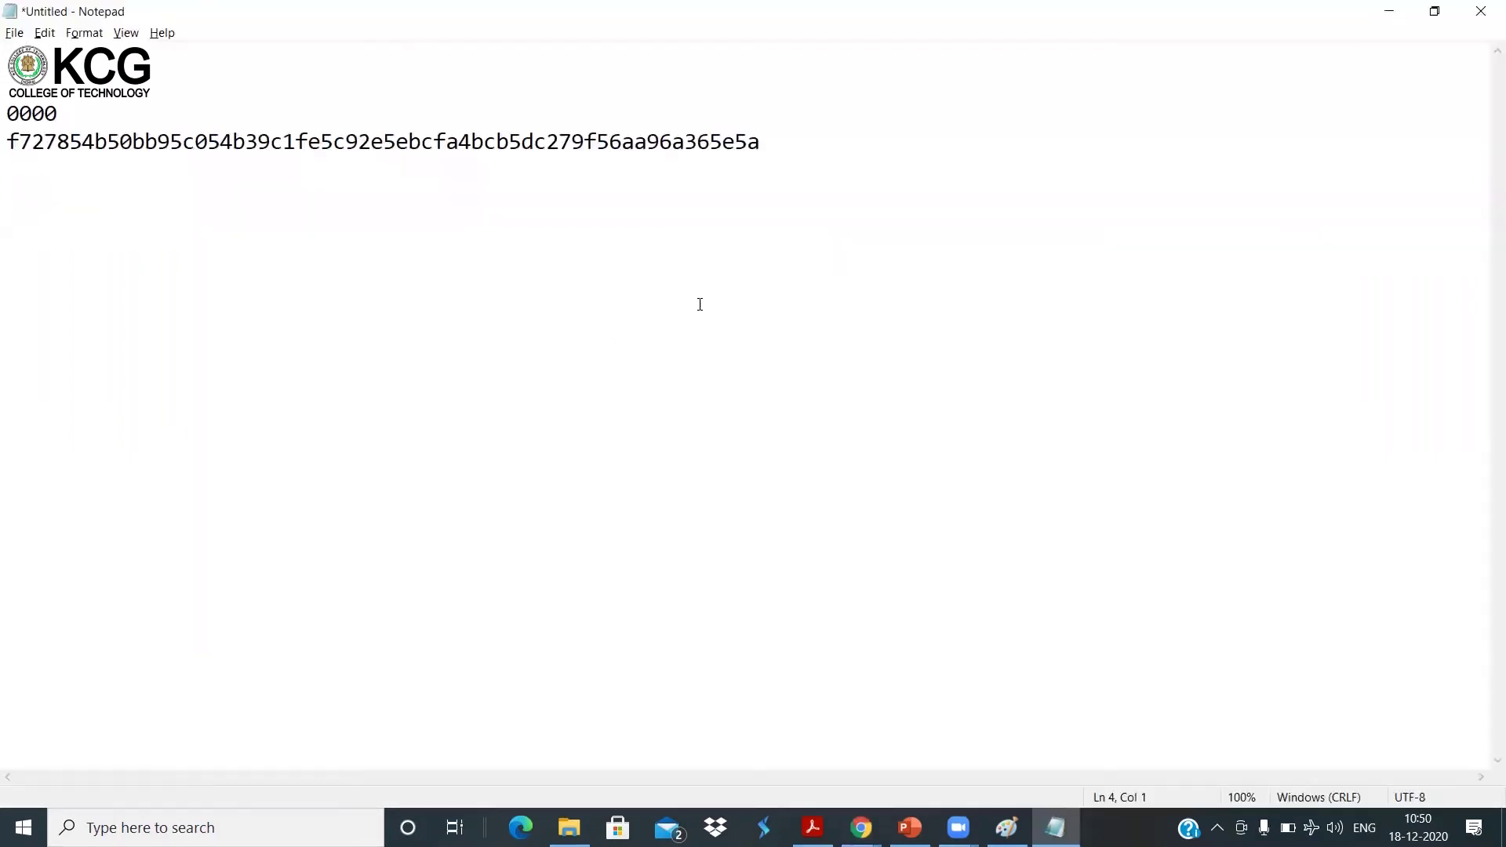
pyautogui.click(836, 157)
pyautogui.press('Return')
pyautogui.press('Return')
pyautogui.press('Return')
pyautogui.press('Return')
pyautogui.press('Return')
pyautogui.hotkey('ctrl', 'v')
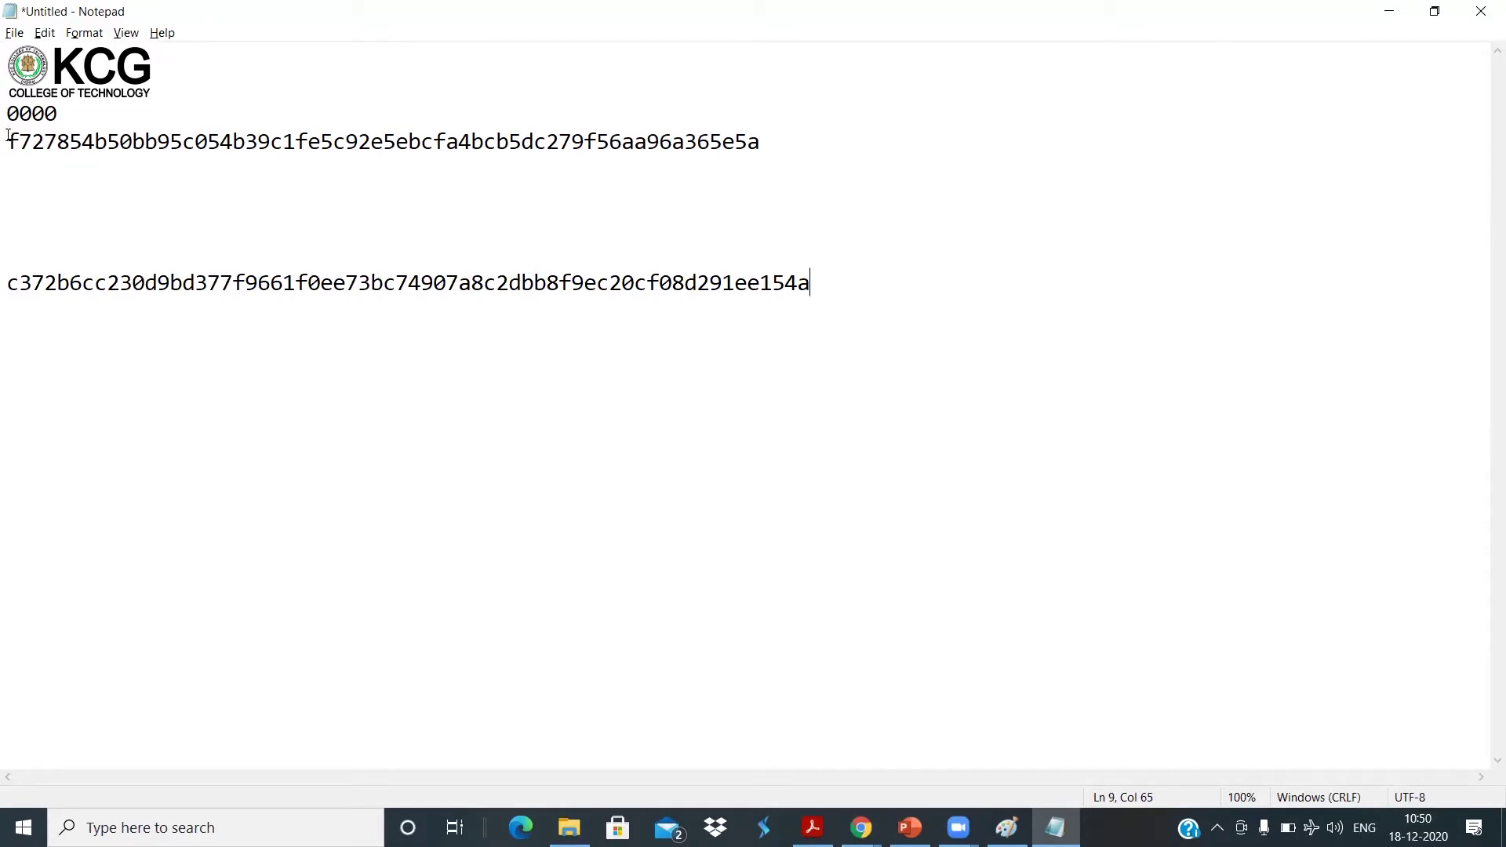
# - Compare the starting characters of the edited block's hash with the leading zeros of the first hash
pyautogui.moveTo(17, 282); pyautogui.dragTo(60, 281)
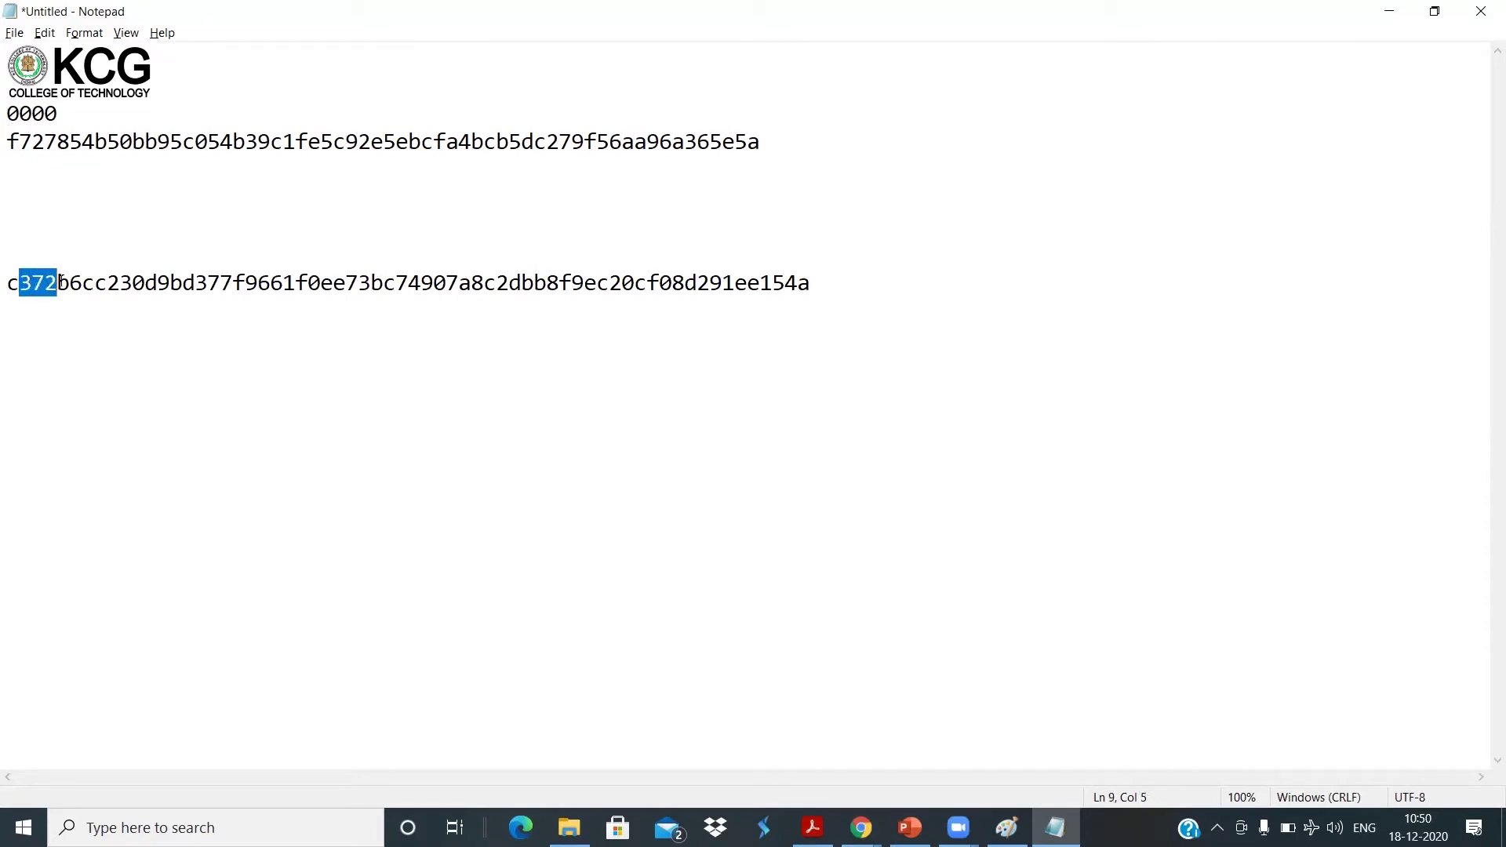
pyautogui.moveTo(62, 114); pyautogui.dragTo(8, 112)
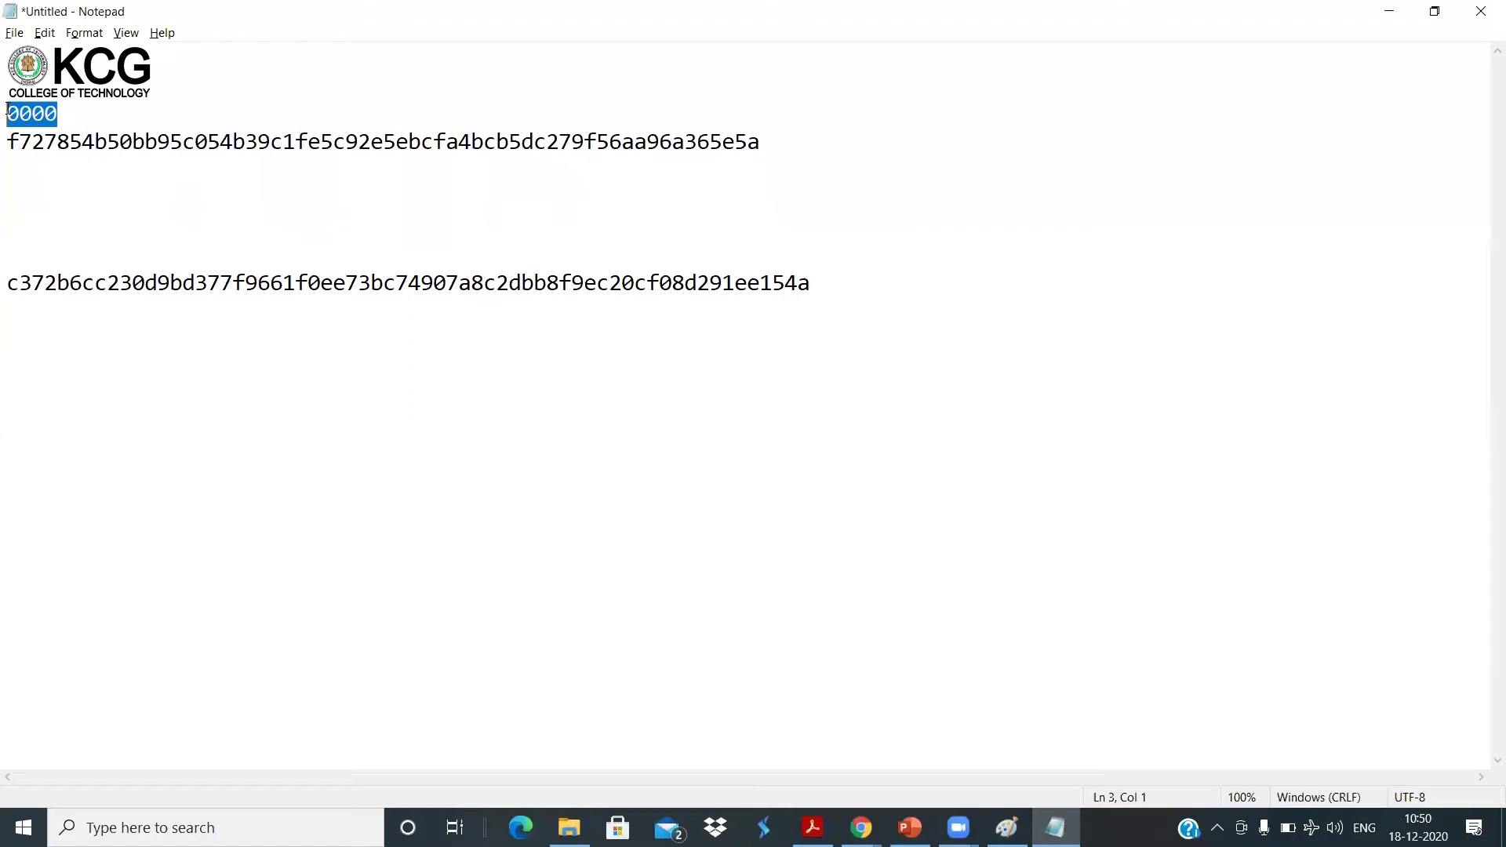
pyautogui.moveTo(72, 267); pyautogui.dragTo(814, 298)
pyautogui.click(102, 276)
pyautogui.click(814, 298)
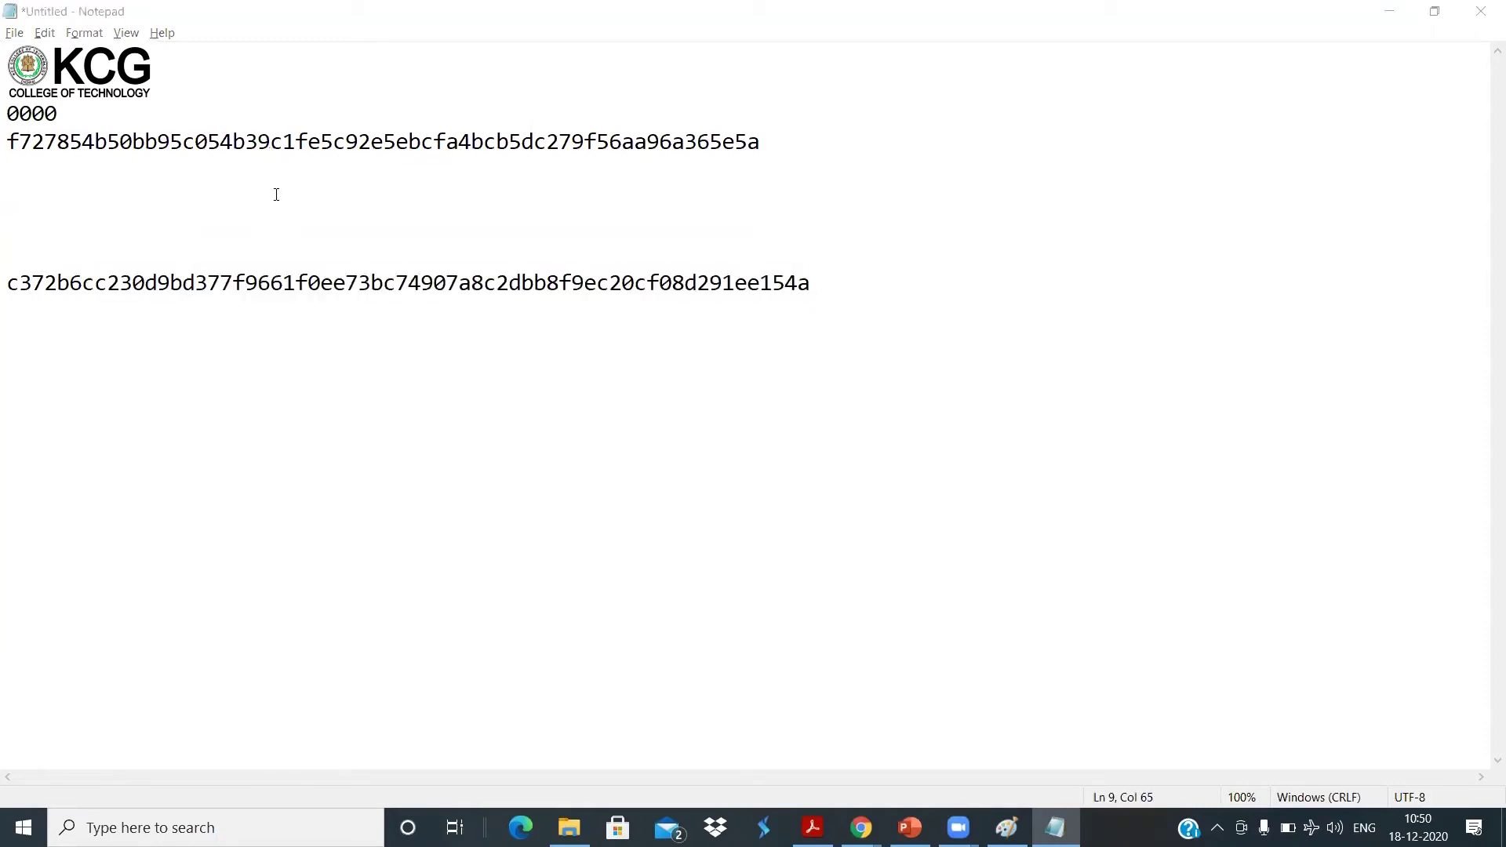
# - Mine the edited block in the Blockchain Demo and copy its new hash into Notepad below the unmined hash
pyautogui.hotkey('alt', 'Tab')
pyautogui.click(412, 612)
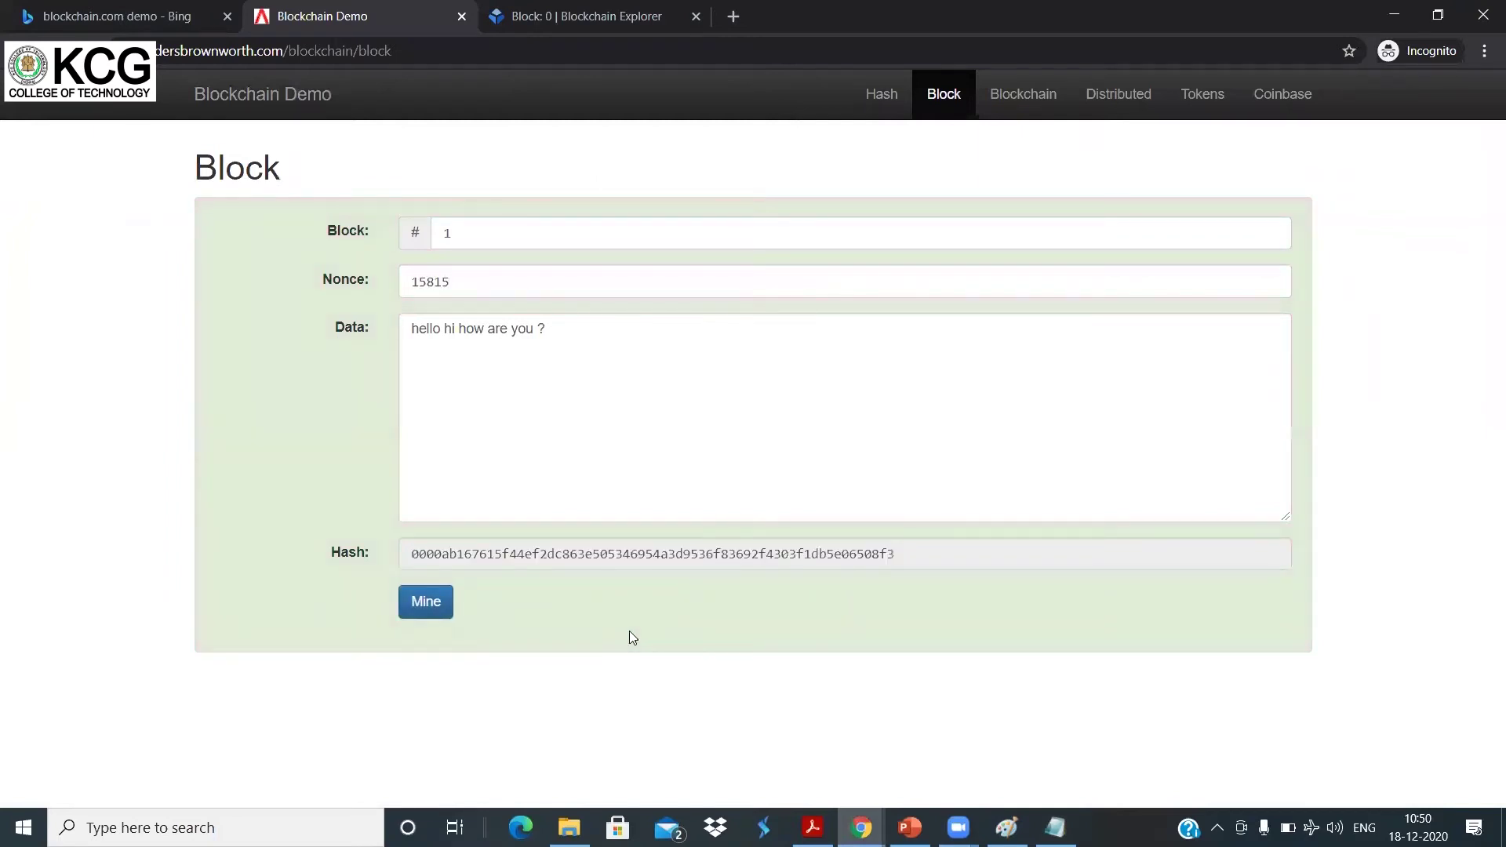
pyautogui.moveTo(908, 555); pyautogui.dragTo(362, 525)
pyautogui.hotkey('ctrl', 'c')
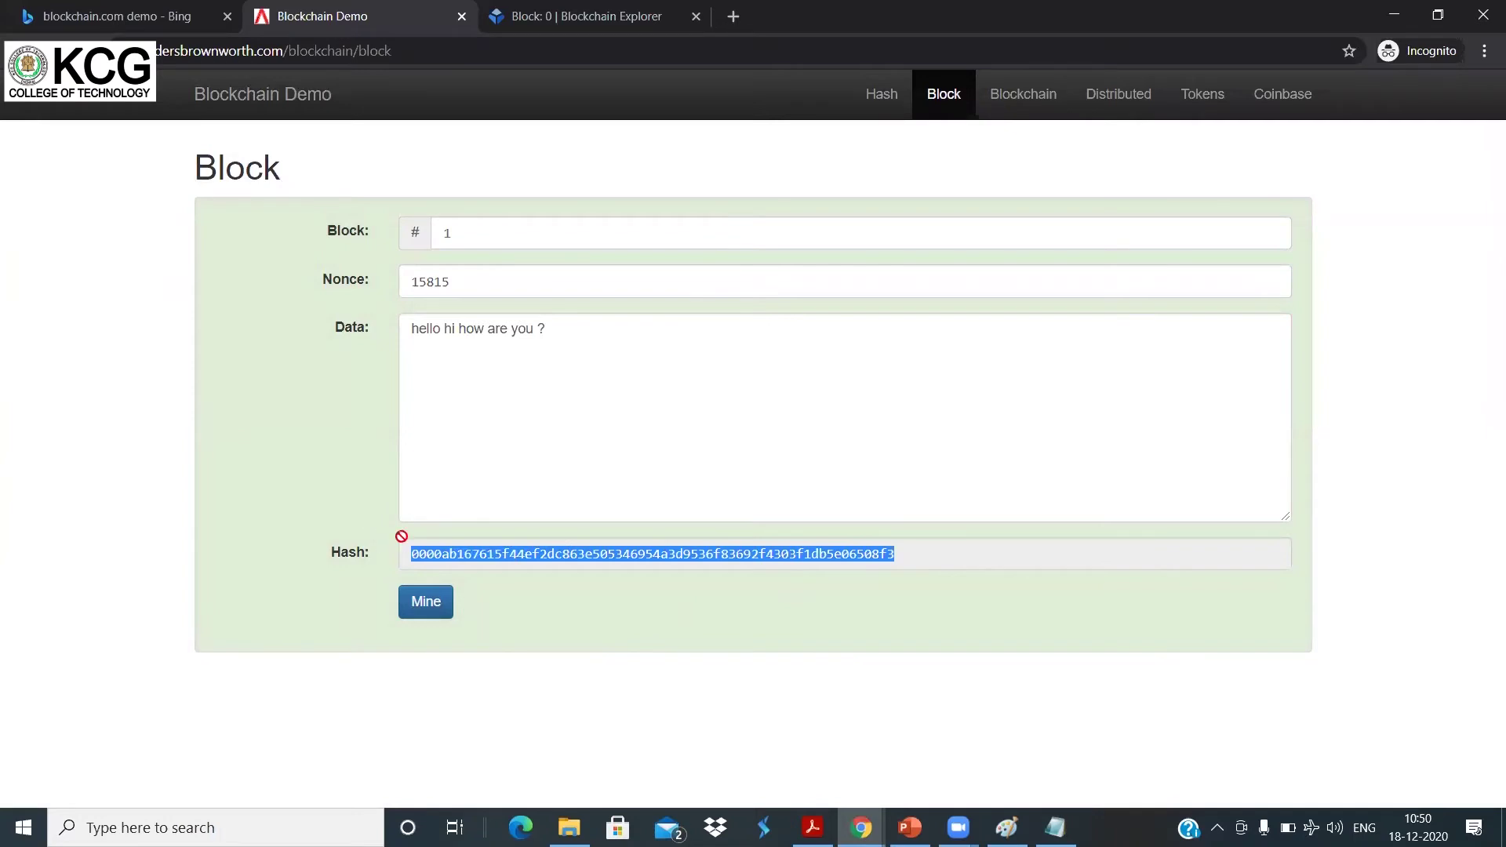
pyautogui.hotkey('alt', 'Tab')
pyautogui.press('Return')
pyautogui.press('Return')
pyautogui.press('Return')
pyautogui.press('Return')
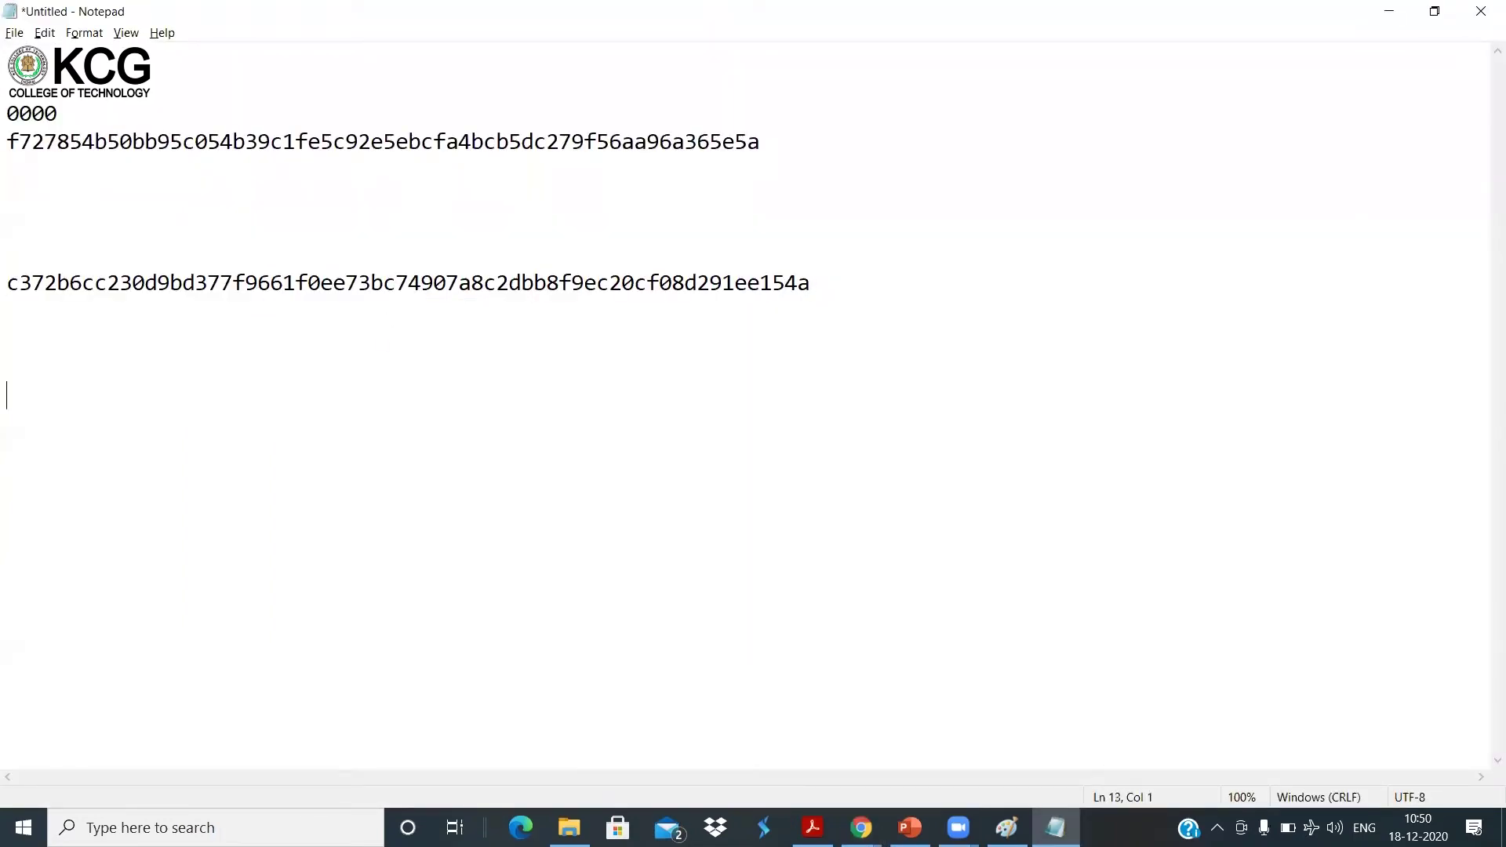
pyautogui.hotkey('ctrl', 'v')
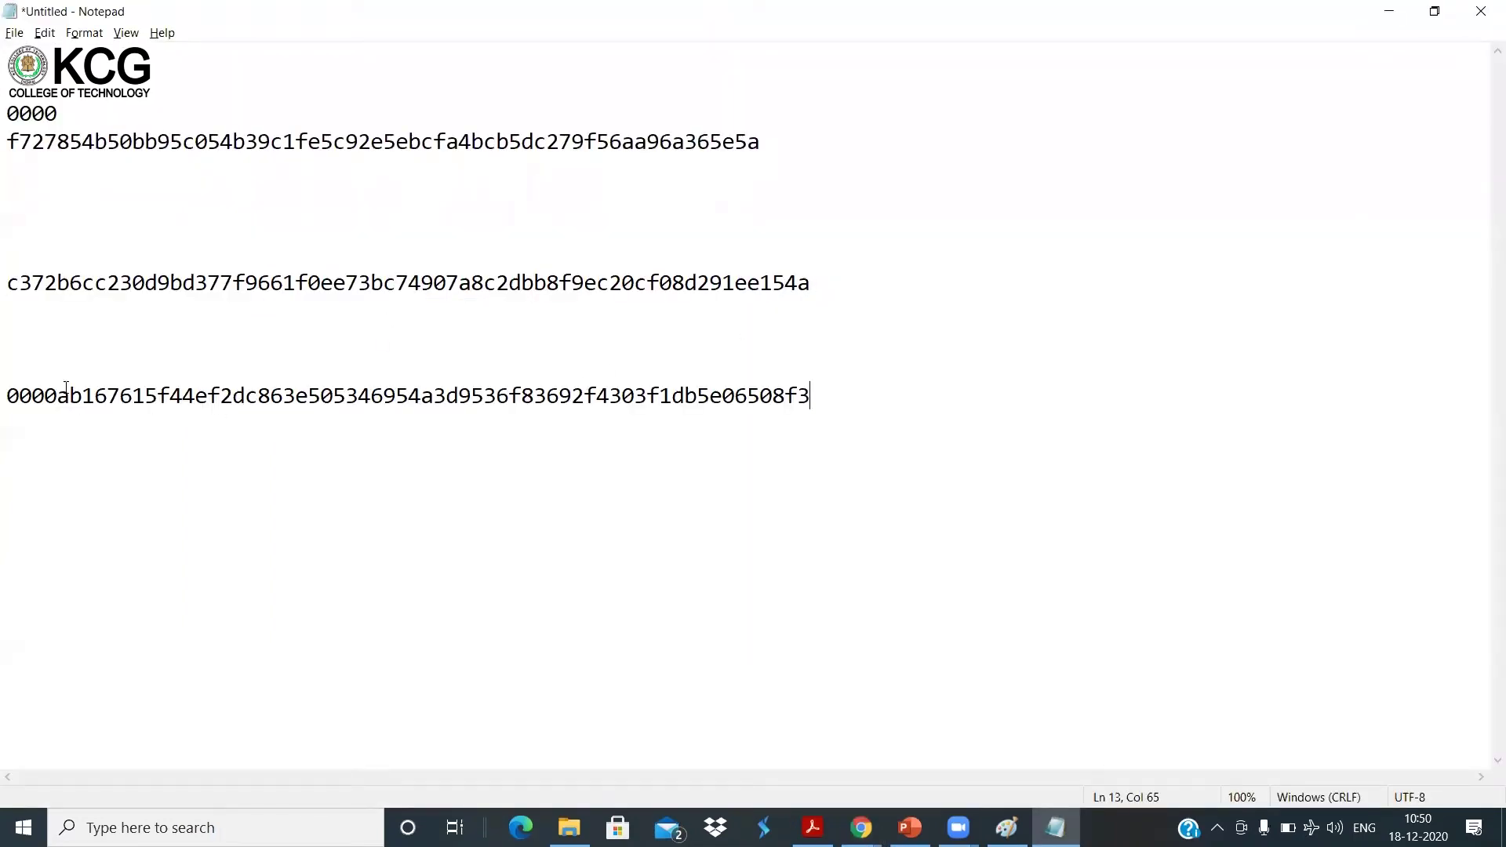
# - Split the mined hash after its four leading zeros, with a blank line before the remainder
pyautogui.click(59, 396)
pyautogui.press('Return')
pyautogui.press('Return')
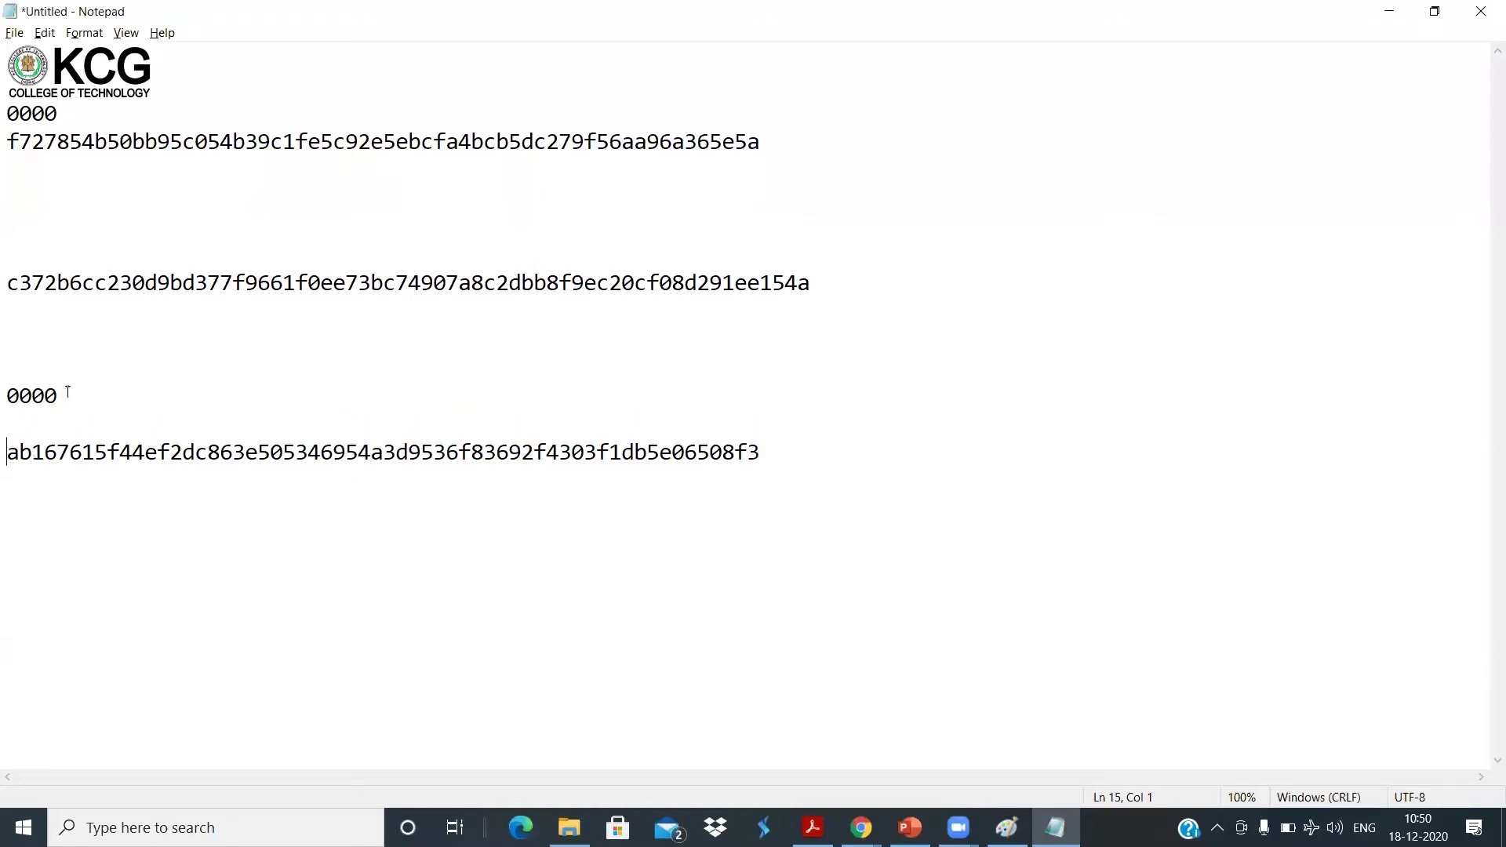
# - Highlight the remainder of the mined hash and the first hash's leading zeros to compare the two valid hashes
pyautogui.moveTo(7, 452); pyautogui.dragTo(794, 494)
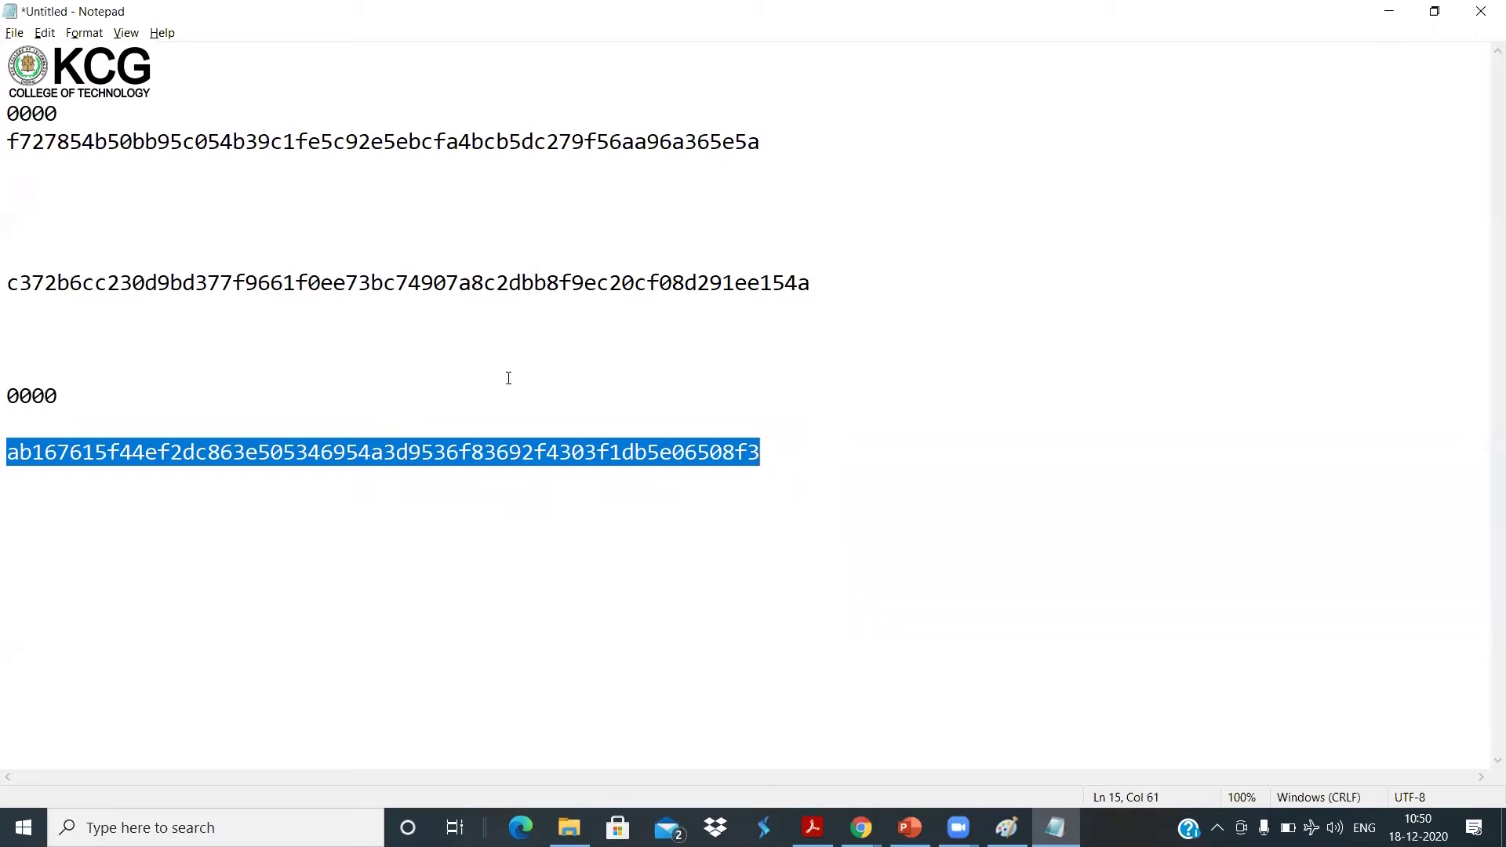
pyautogui.moveTo(7, 115); pyautogui.dragTo(58, 115)
pyautogui.click(58, 115)
pyautogui.doubleClick(8, 114)
pyautogui.click(31, 117)
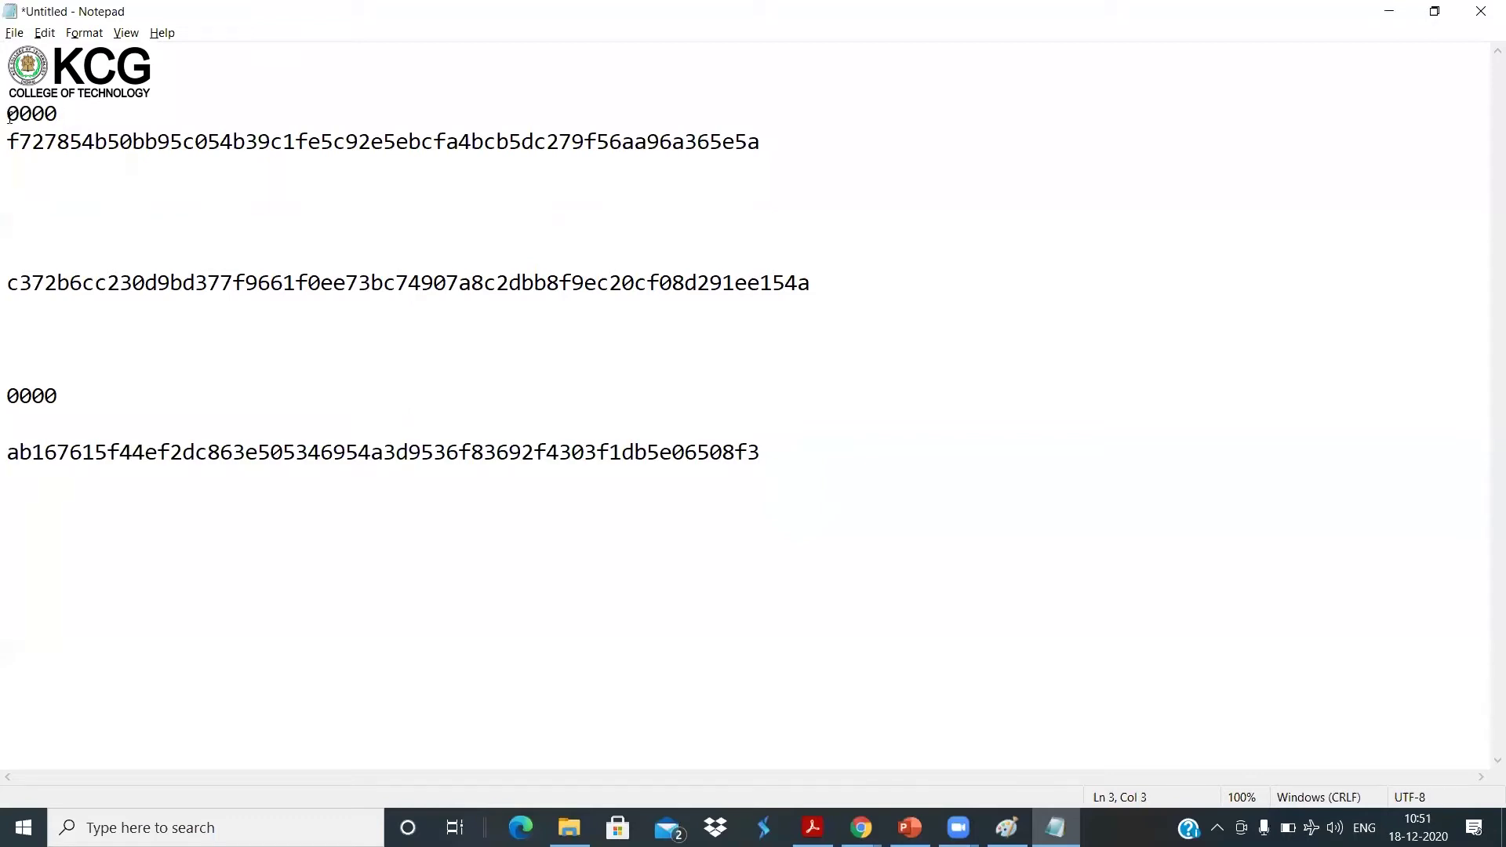
pyautogui.hotkey('shift', 'Right')
pyautogui.hotkey('shift', 'Right')
pyautogui.hotkey('shift', 'Right')
pyautogui.hotkey('shift', 'Right')
pyautogui.hotkey('shift', 'Right')
pyautogui.hotkey('shift', 'Right')
pyautogui.hotkey('shift', 'Right')
pyautogui.hotkey('shift', 'Right')
pyautogui.hotkey('shift', 'Right')
pyautogui.hotkey('shift', 'Right')
pyautogui.hotkey('shift', 'Right')
pyautogui.hotkey('shift', 'Right')
pyautogui.hotkey('shift', 'Up')
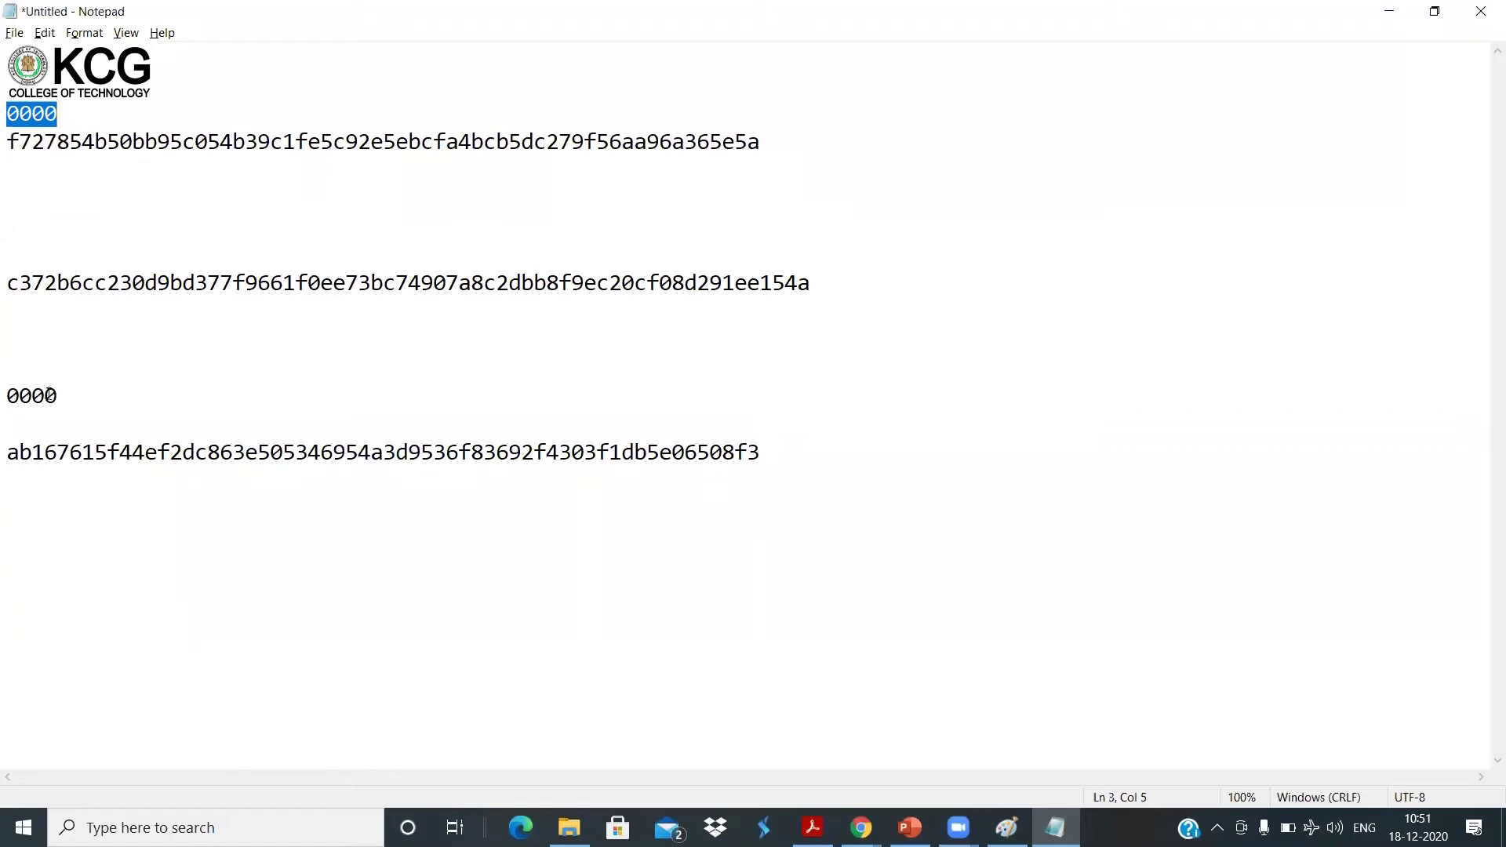
# - Highlight the full unmined hash and the mined hash in turn to compare them
pyautogui.moveTo(7, 282); pyautogui.dragTo(885, 282)
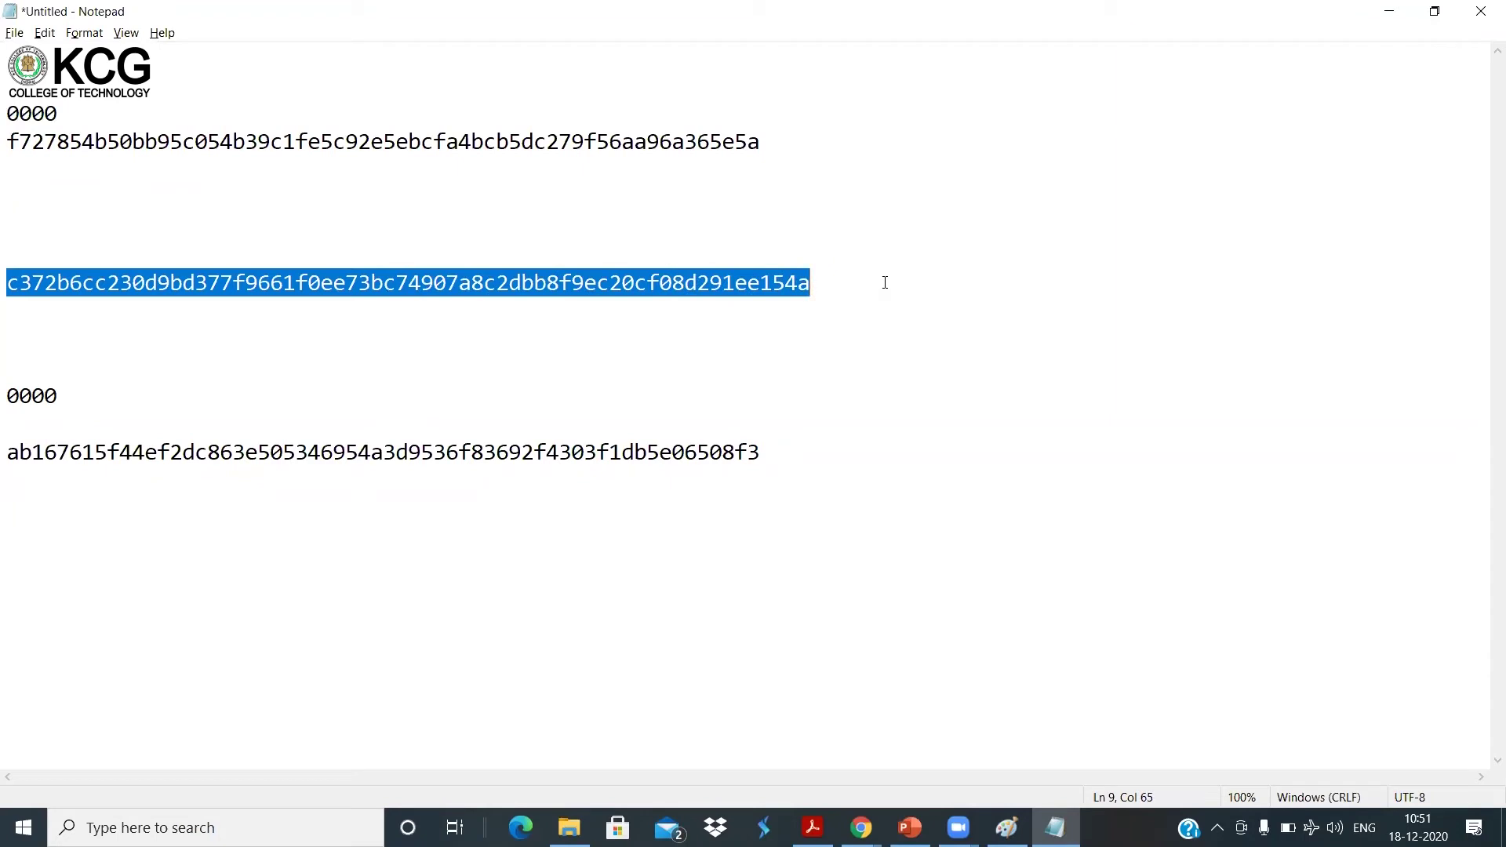
pyautogui.moveTo(760, 453); pyautogui.dragTo(32, 417)
pyautogui.click(31, 417)
# - Return to the Blockchain Demo and open its Blockchain page
pyautogui.hotkey('alt', 'Tab')
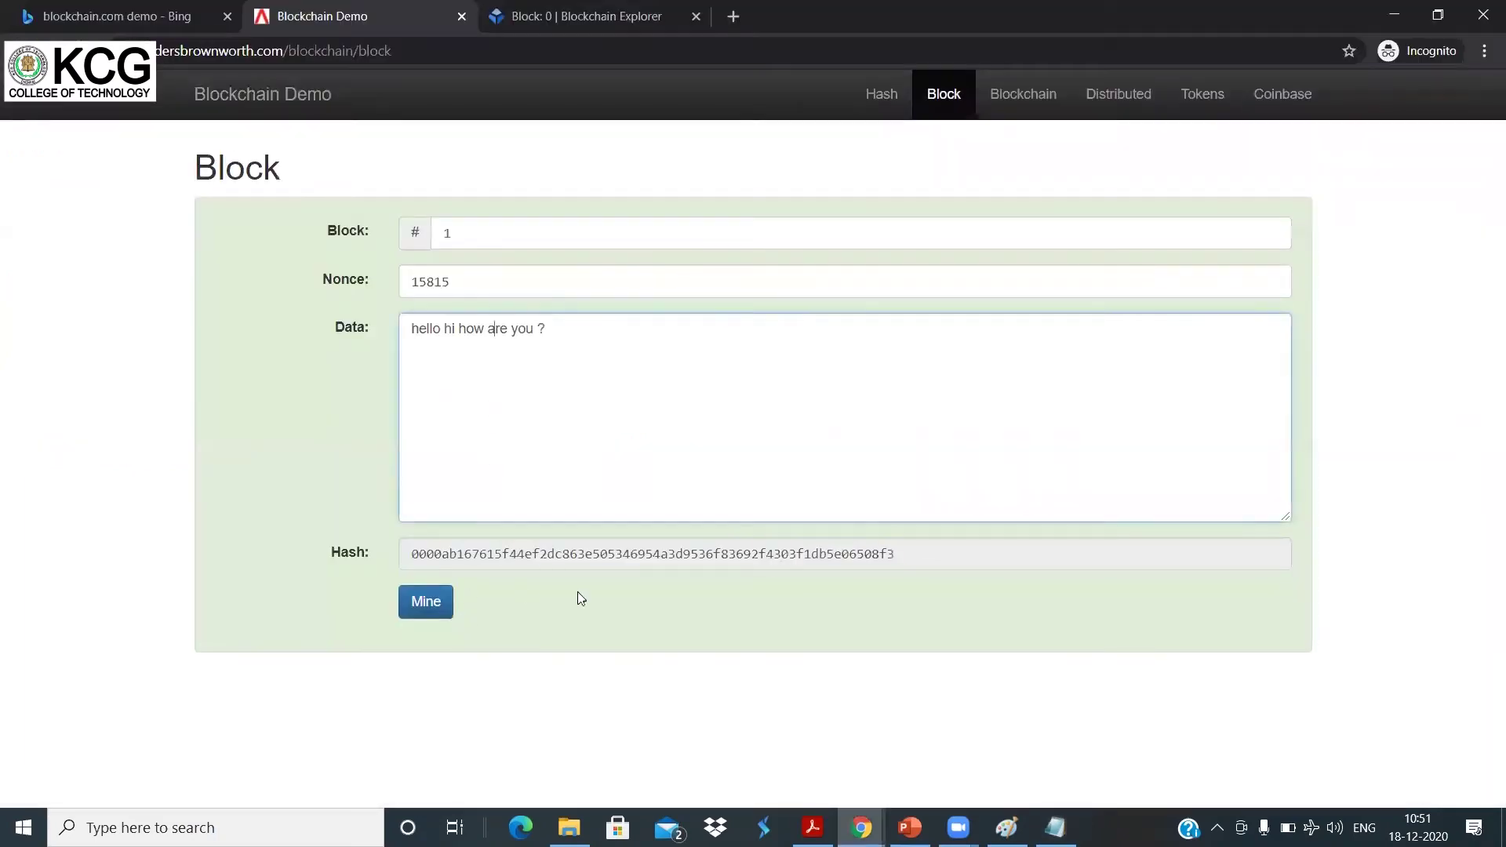
pyautogui.hotkey('alt', 'Tab')
pyautogui.hotkey('alt', 'Tab')
pyautogui.click(1036, 99)
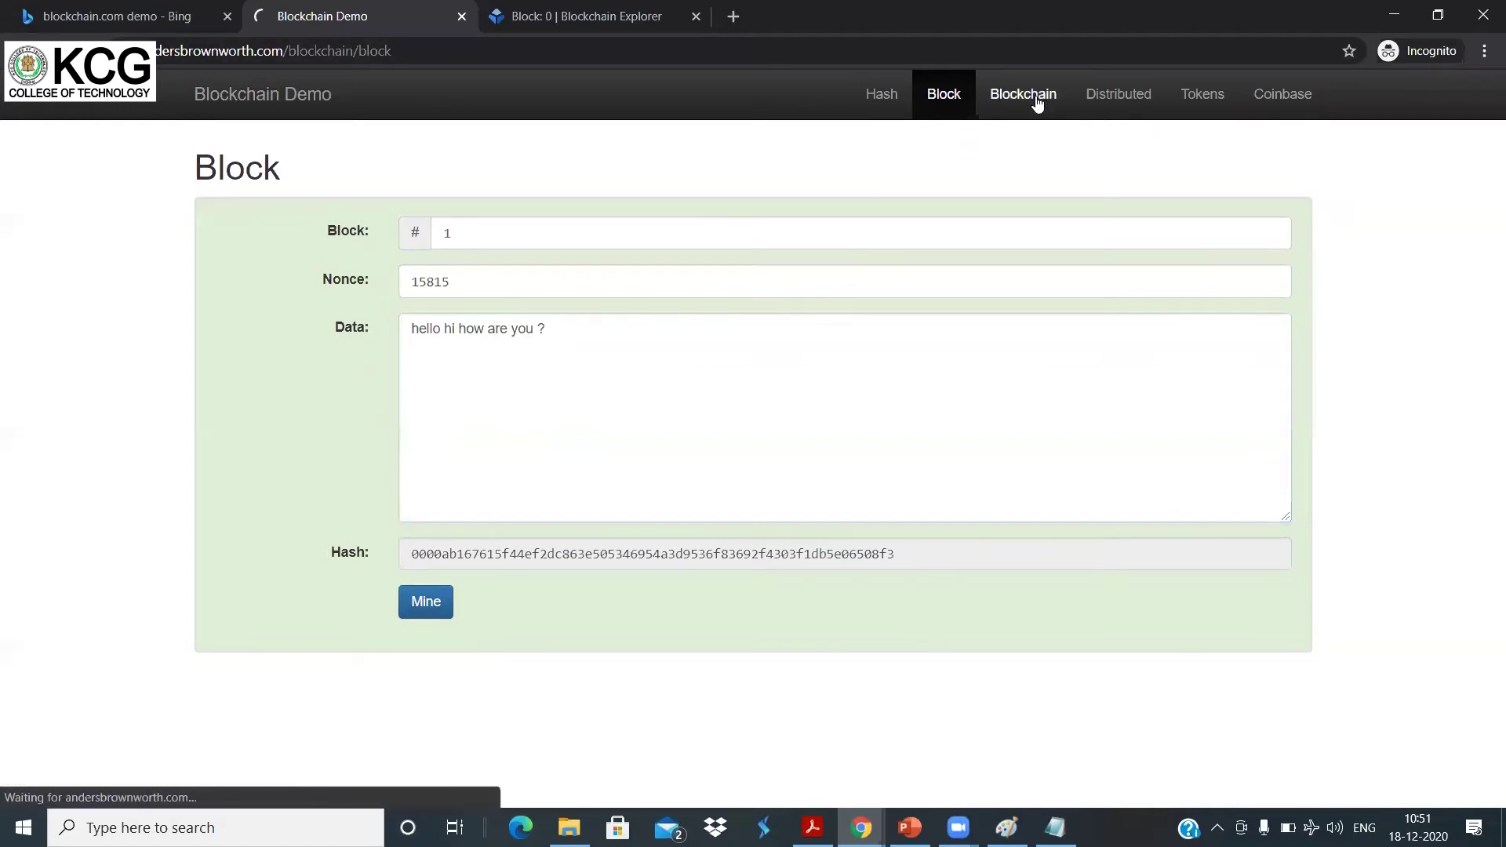